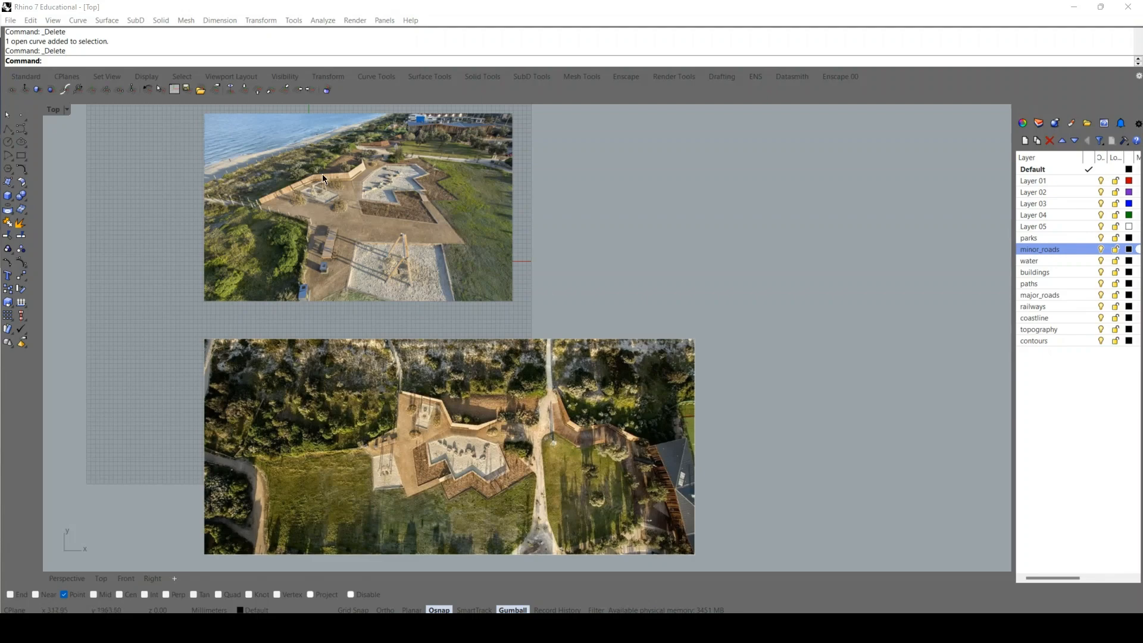
Examine the oblique and overhead aerial reference photos of the park playground in the Top view.
right_click_drag(269, 283, 304, 452)
scroll(389, 356, "up", 10)
right_click_drag(389, 356, 328, 253)
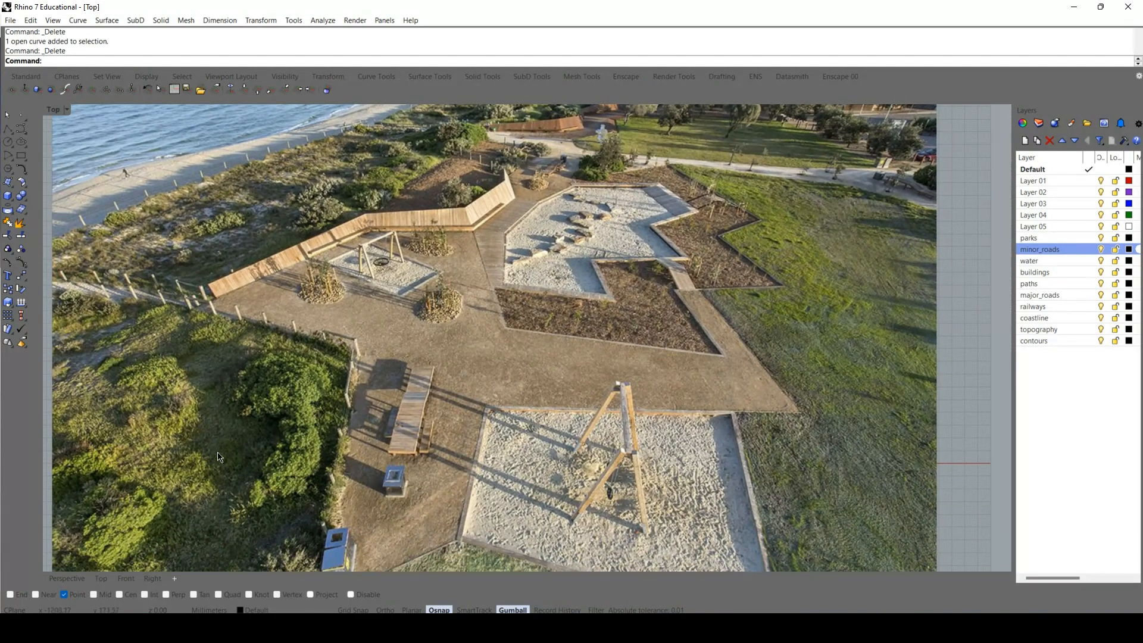
scroll(282, 429, "down", 10)
right_click_drag(388, 462, 346, 337)
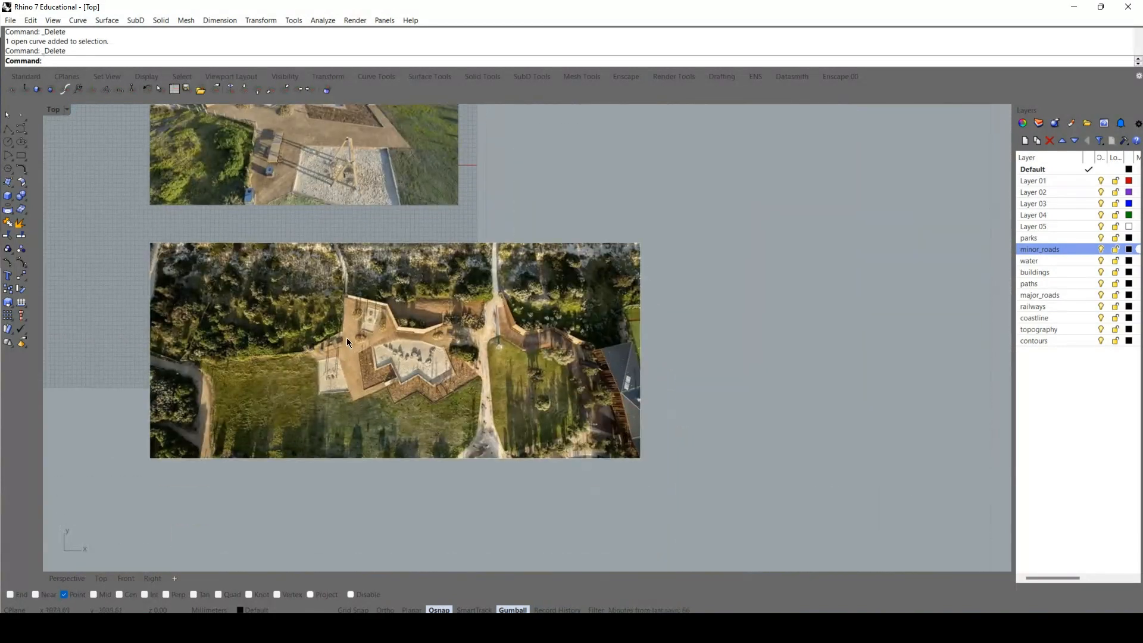
scroll(347, 338, "up", 6)
scroll(361, 328, "down", 10)
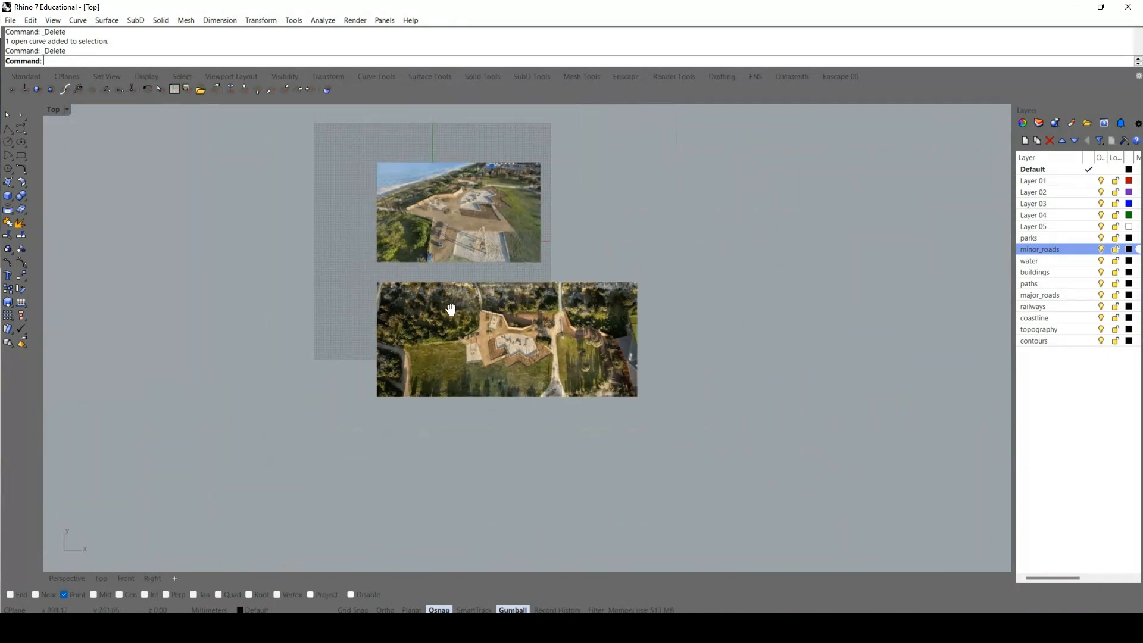
right_click_drag(451, 309, 440, 294)
scroll(441, 294, "up", 6)
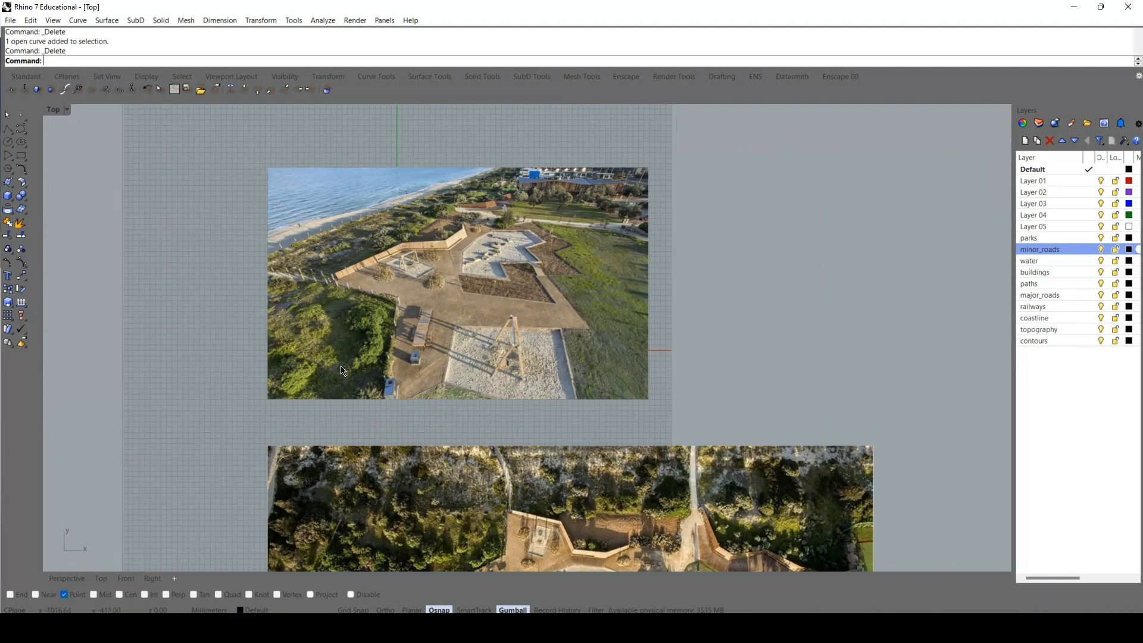
scroll(384, 299, "down", 5)
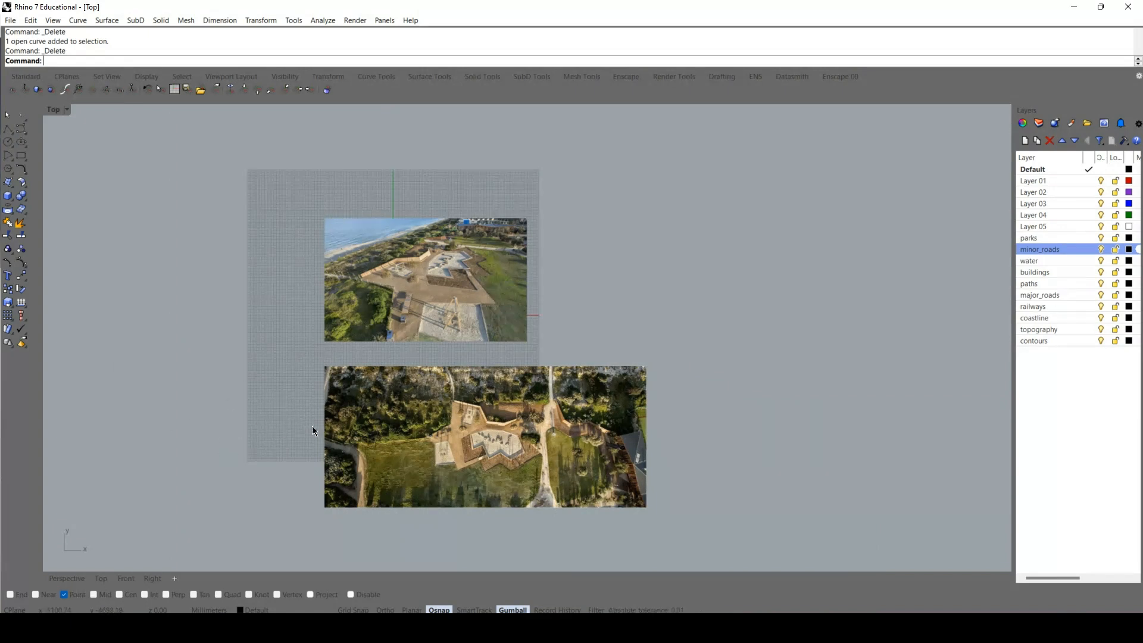
scroll(477, 409, "up", 5)
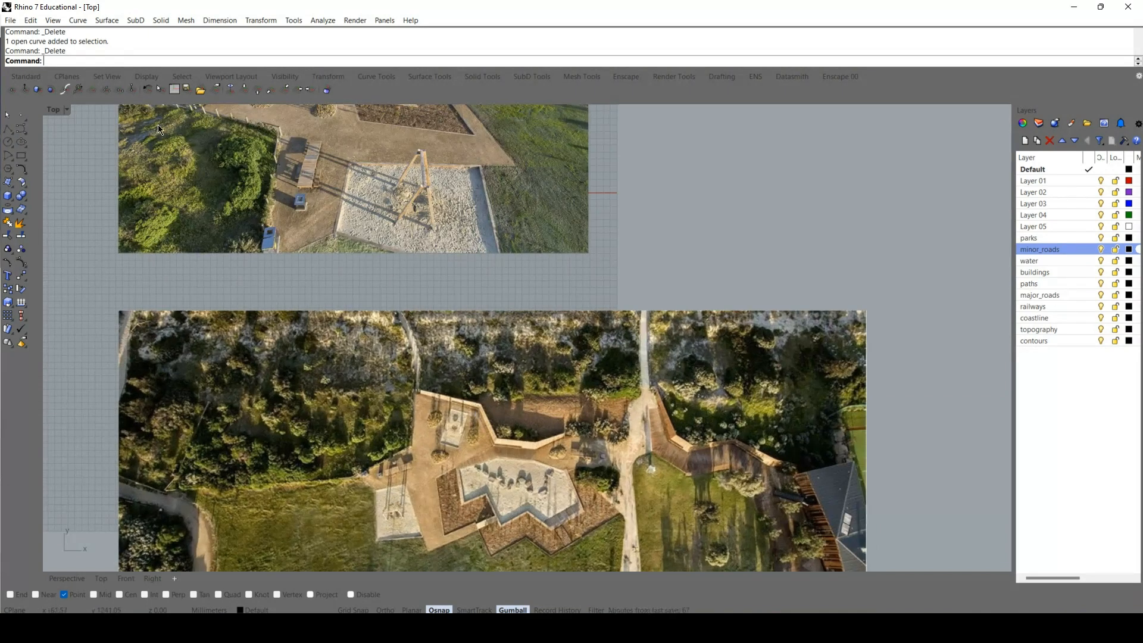
Switch to the Perspective view and inspect the site's ground surfaces by selecting them, ending with the park outline surface.
double_click(52, 111)
double_click(552, 110)
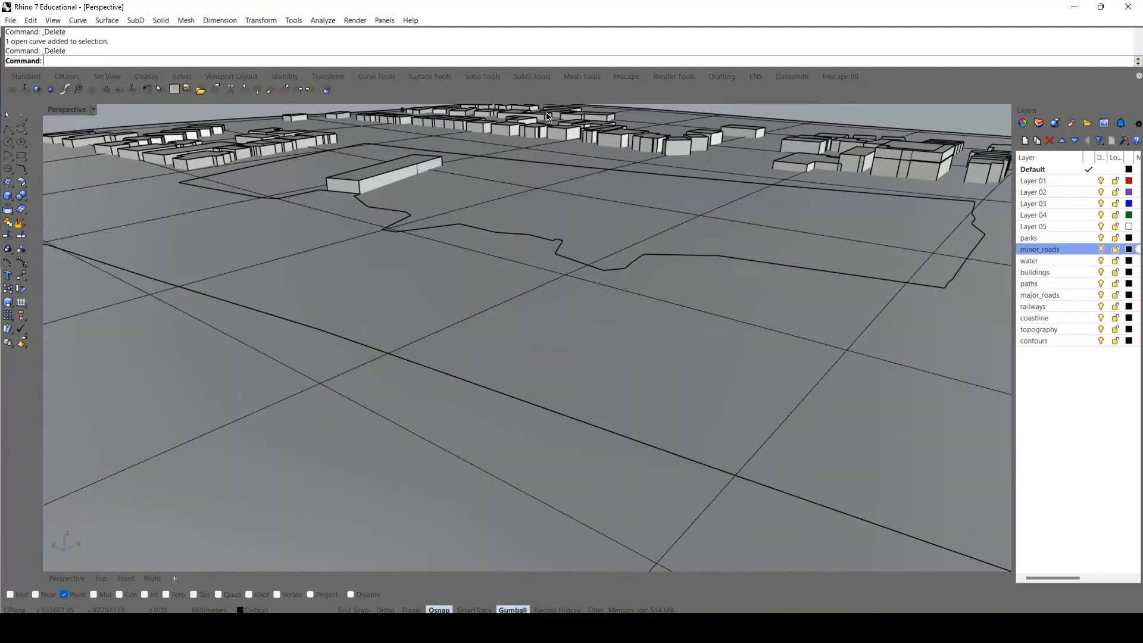
left_click(291, 470)
left_click(608, 336, "shift")
left_click(661, 231)
scroll(409, 369, "down", 6)
scroll(381, 363, "up", 6)
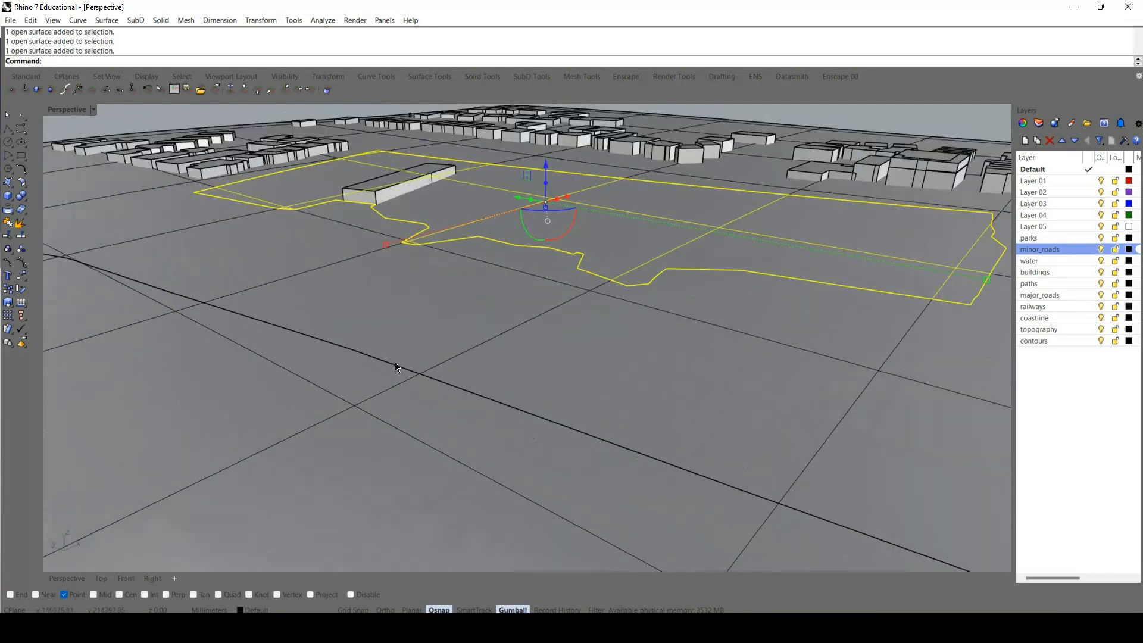
scroll(488, 354, "down", 3)
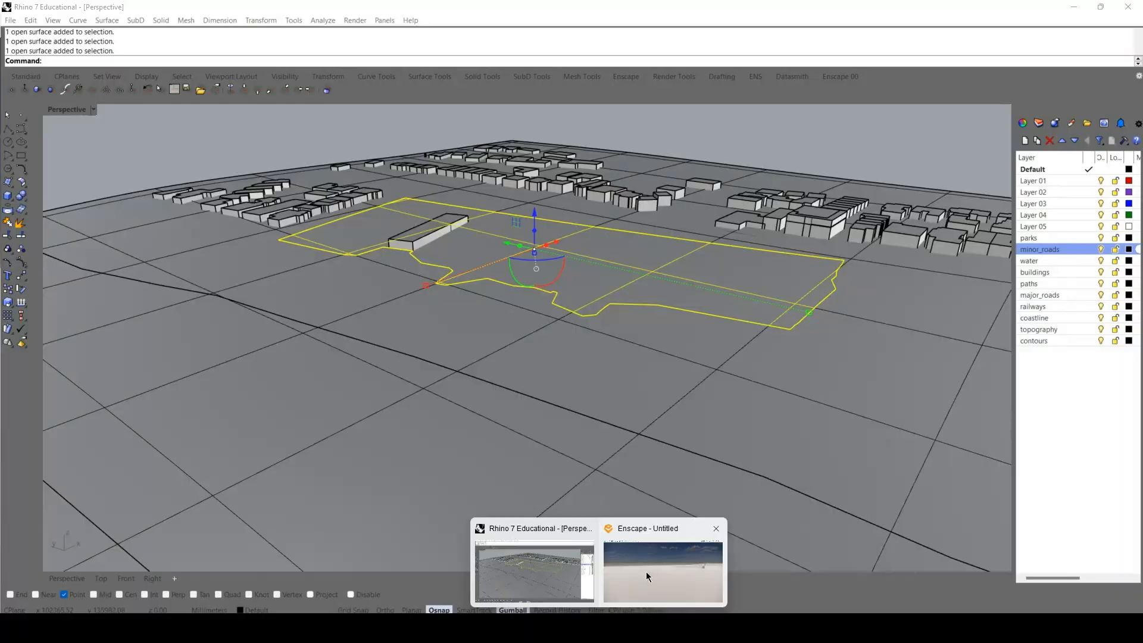
Switch to Enscape to look around the rendered site, return to Rhino and clear the selection.
left_click(645, 572)
left_click_drag(1009, 355, 598, 306)
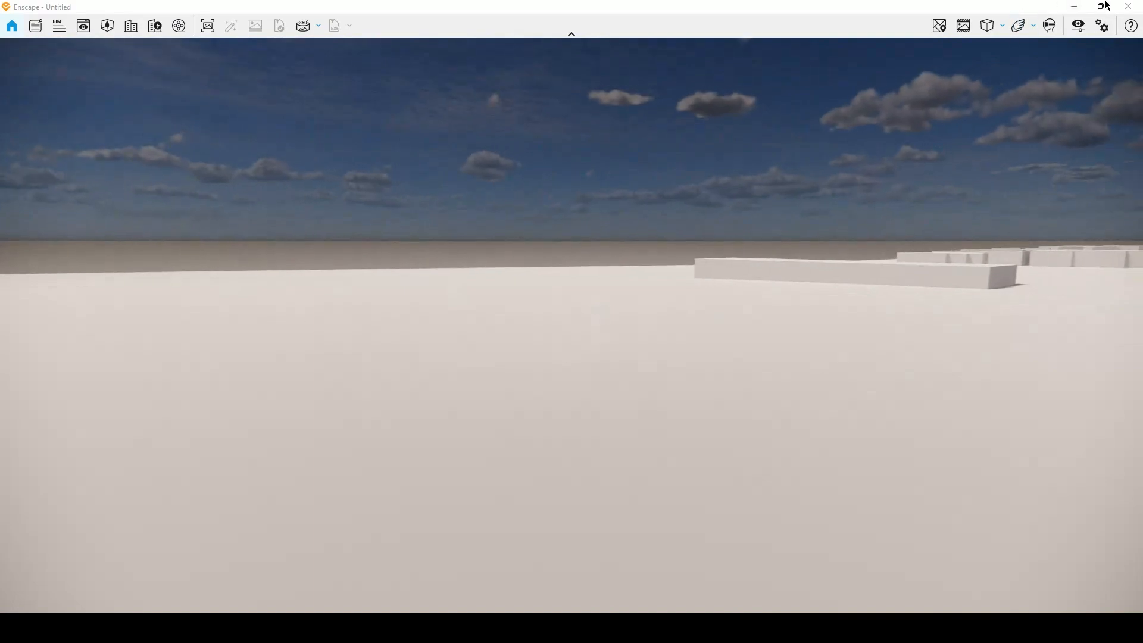
left_click(1074, 6)
key("Escape")
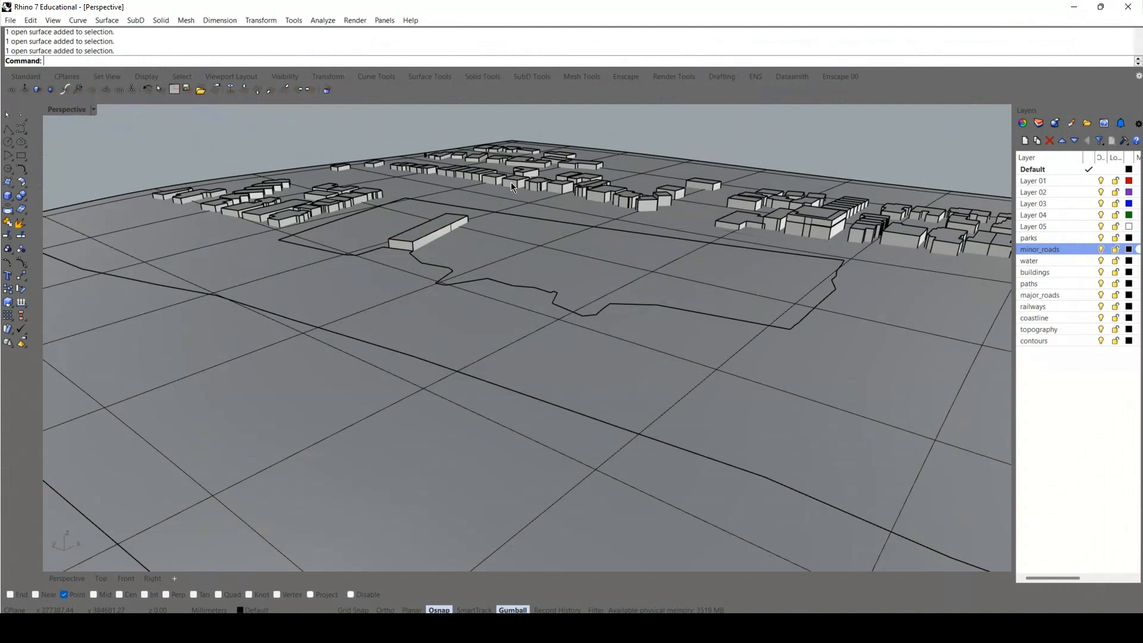
Open the Enscape Material Editor with EnscapeOpenMaterialEditorCommand.
type("EnscapW")
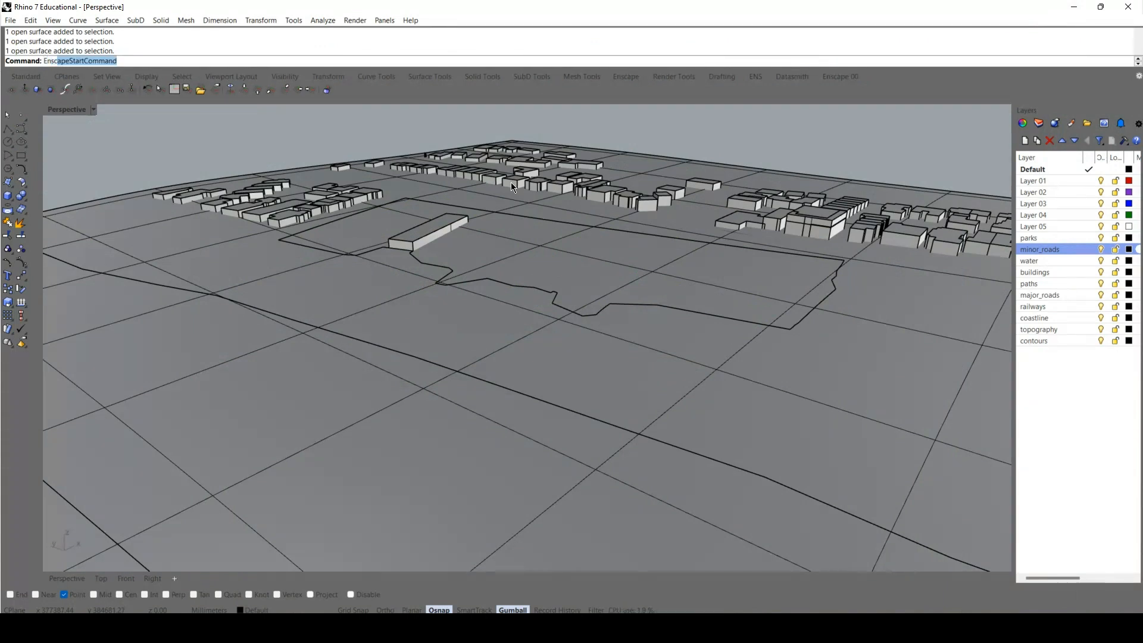
key("BackSpace")
type("eMA")
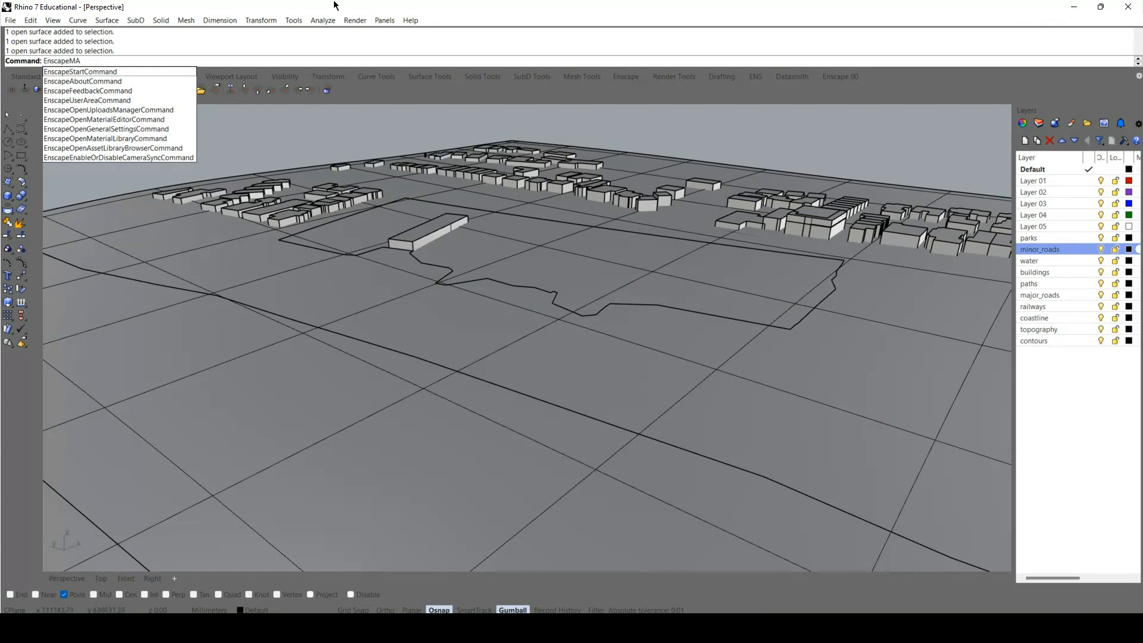
left_click(106, 120)
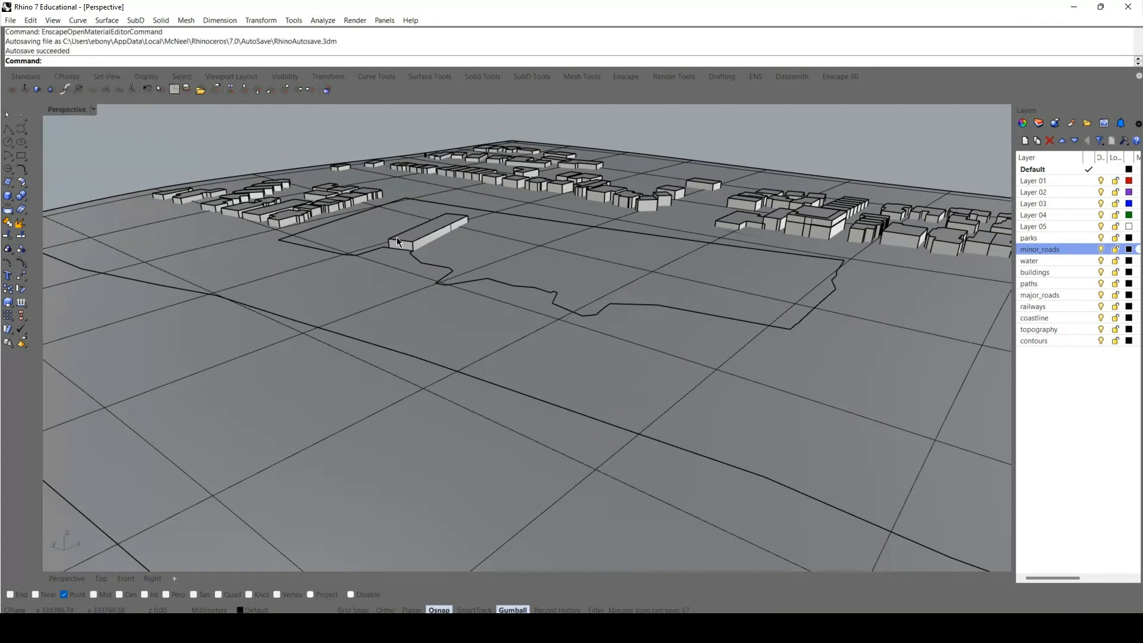
left_click(592, 343)
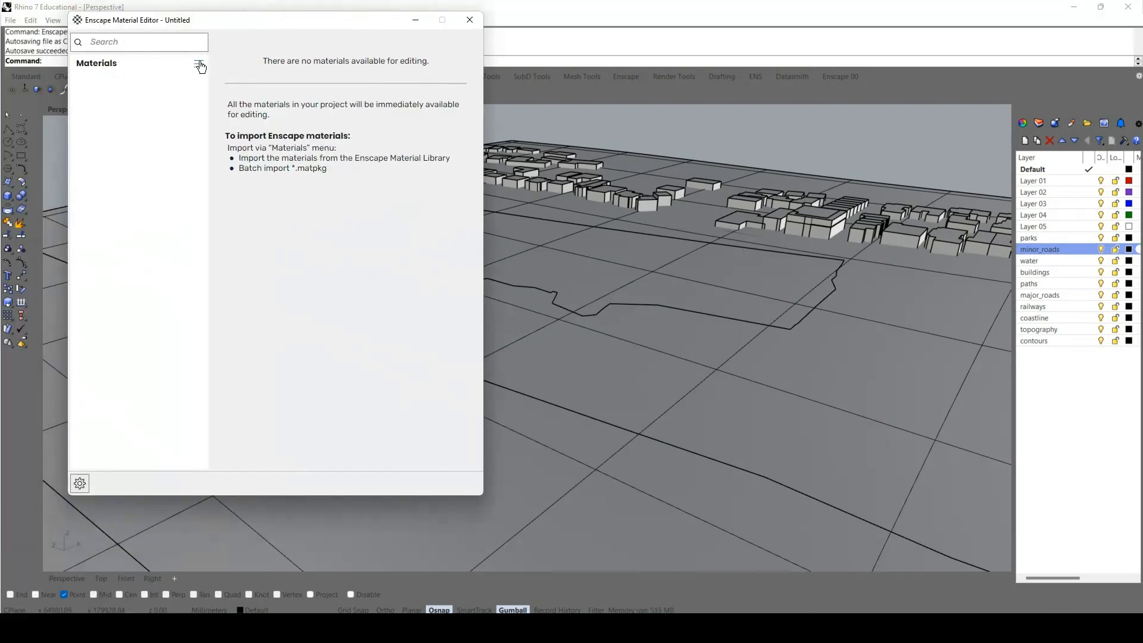
Import the Grass 03 material from the Grounds category of the Enscape Material Library.
left_click(200, 63)
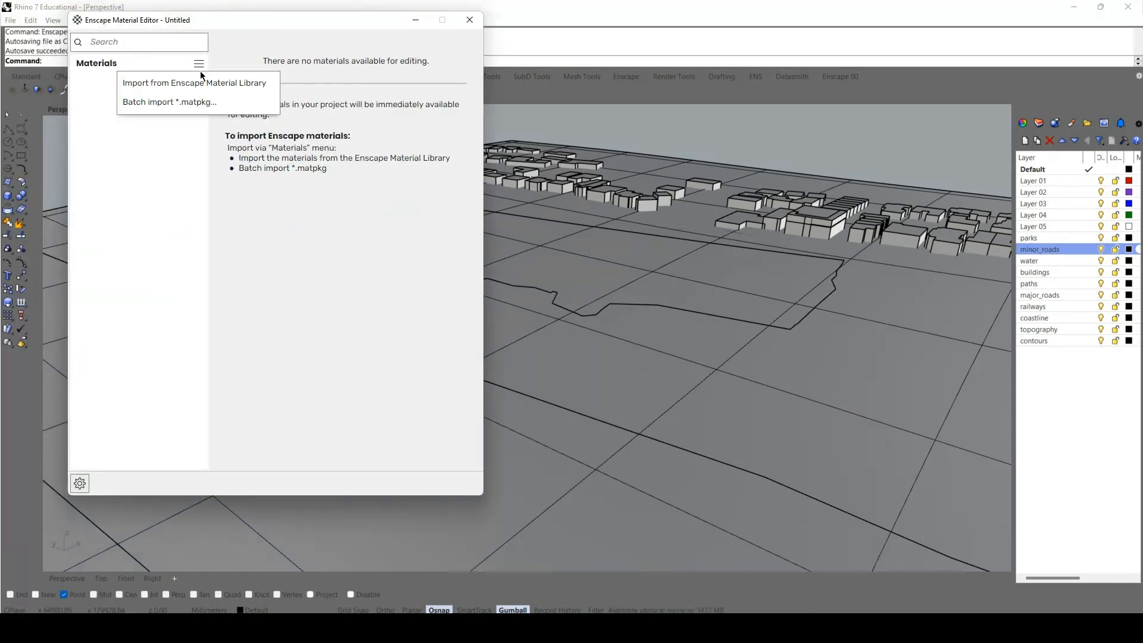
left_click(191, 86)
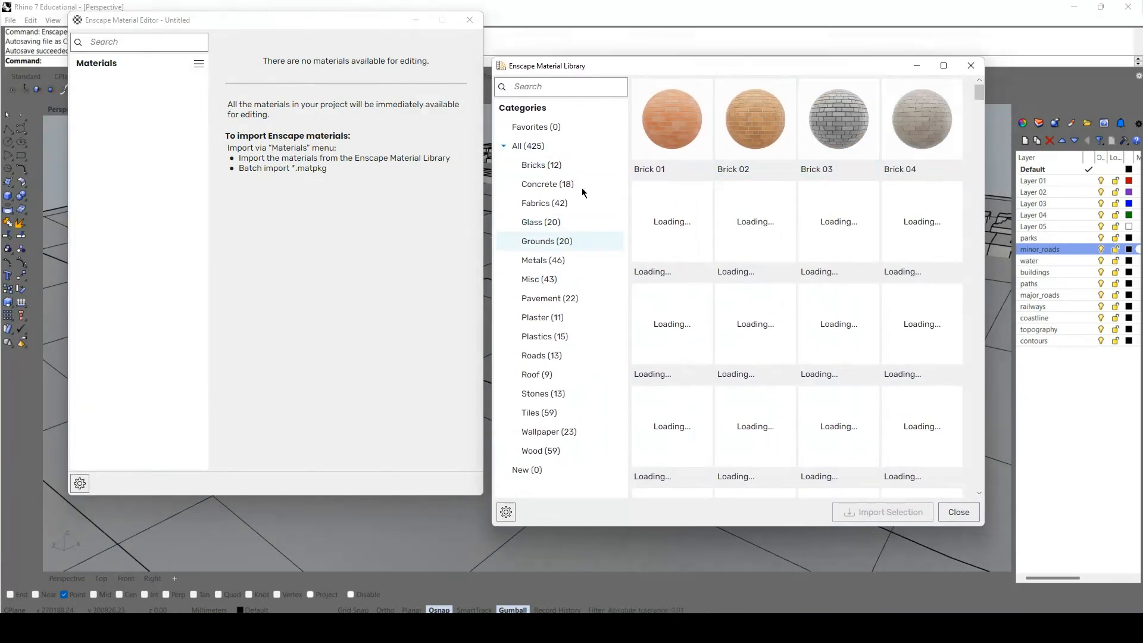
left_click(553, 244)
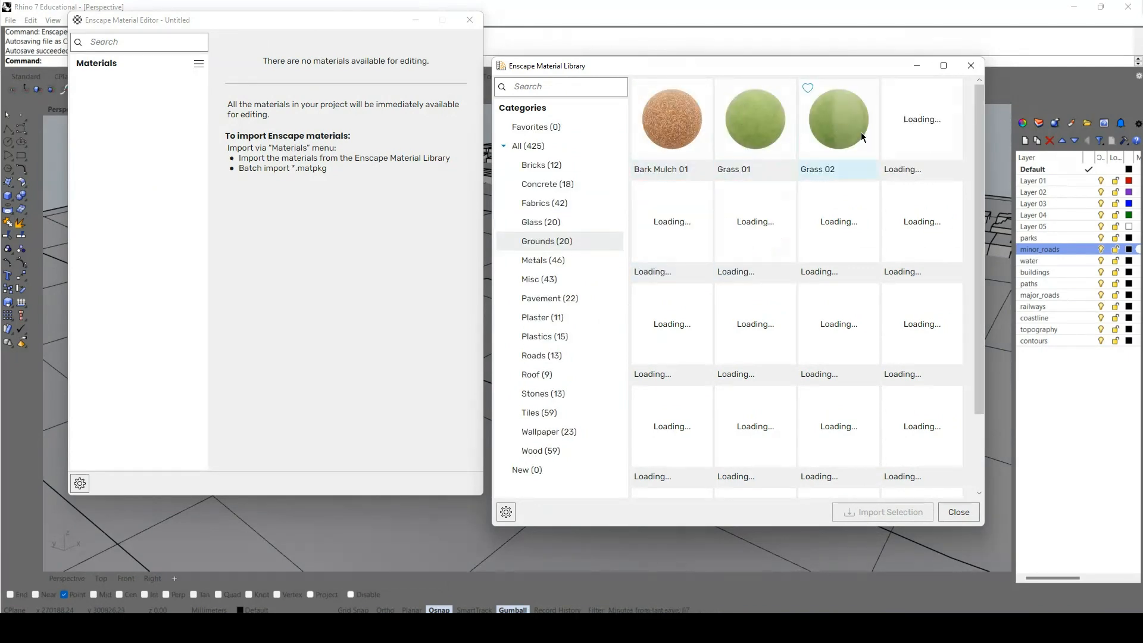
left_click(937, 149)
left_click(883, 512)
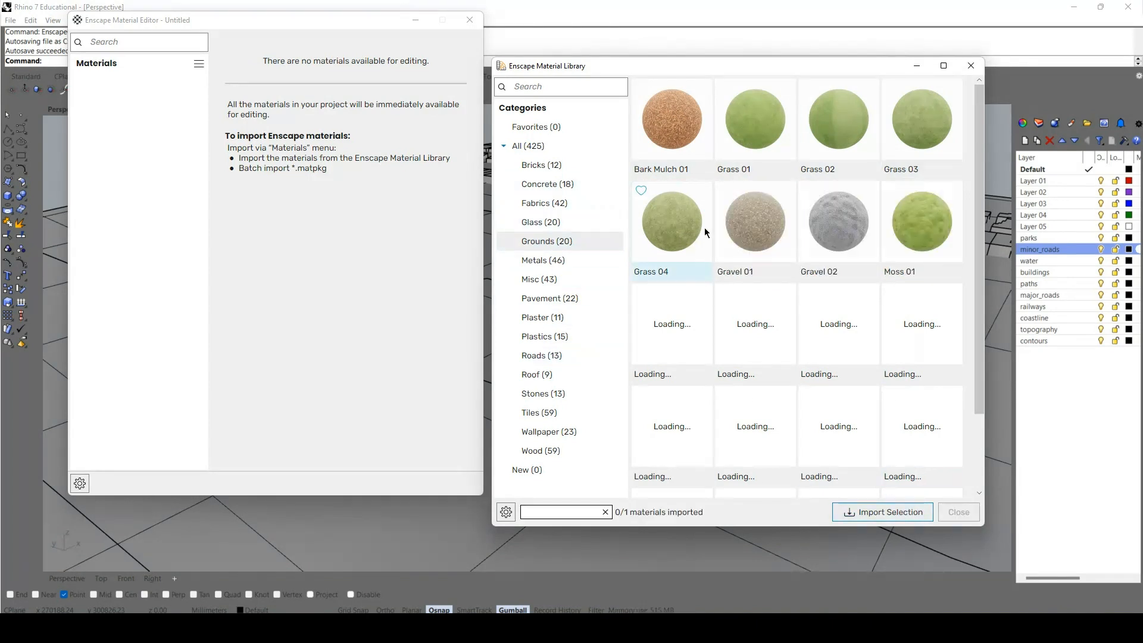
Import the Plastic 01 material from the Plastics category of the material library.
left_click(578, 302)
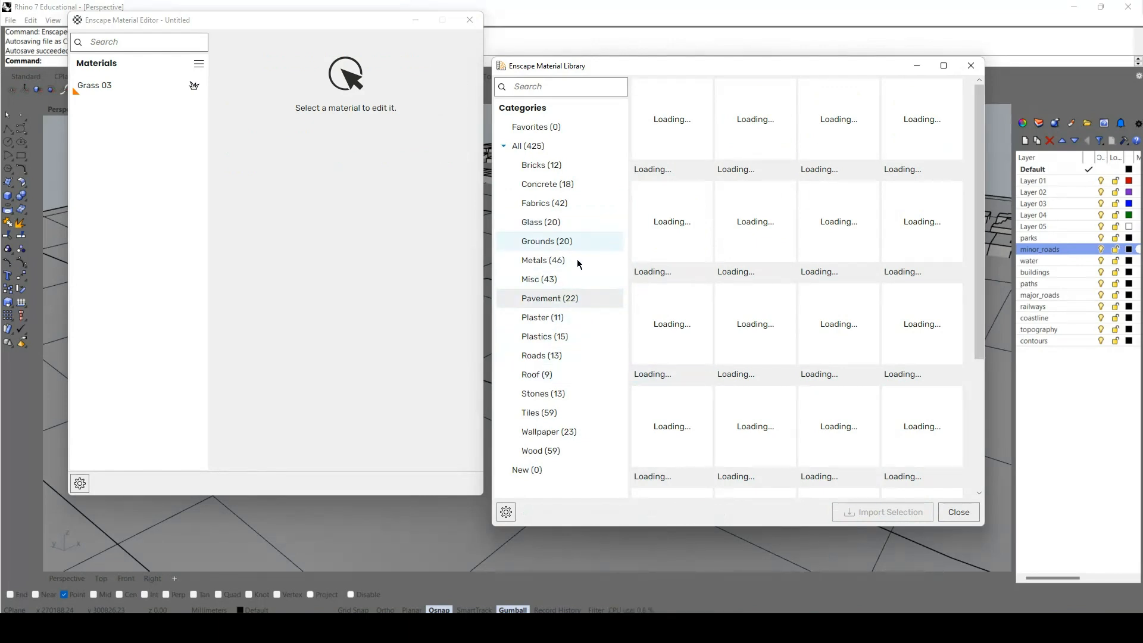
left_click(564, 335)
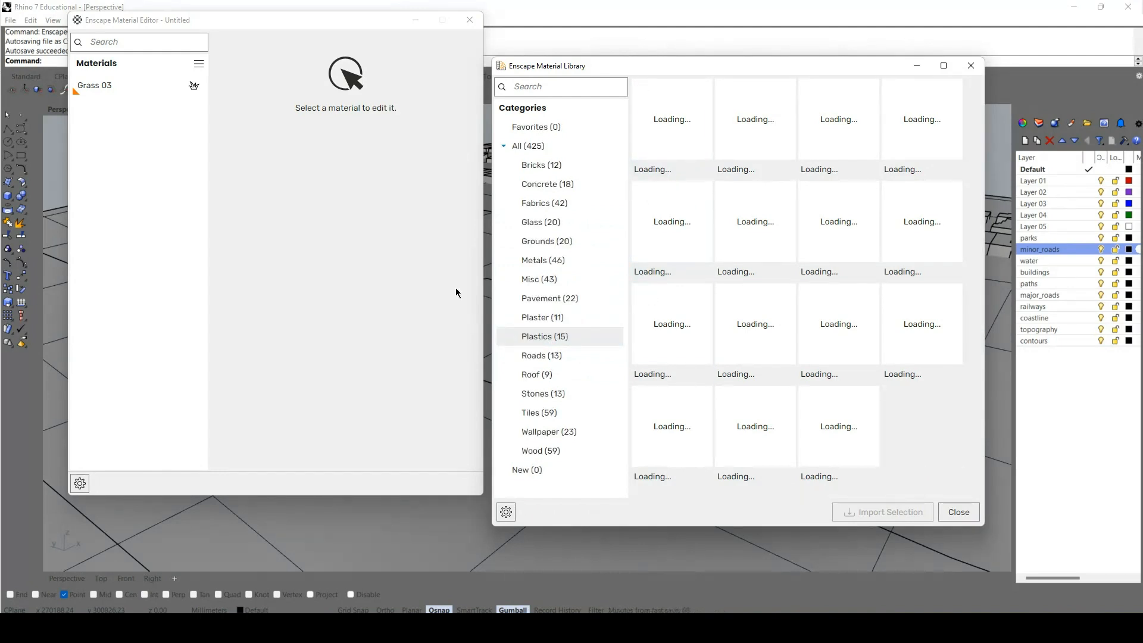
left_click(641, 88)
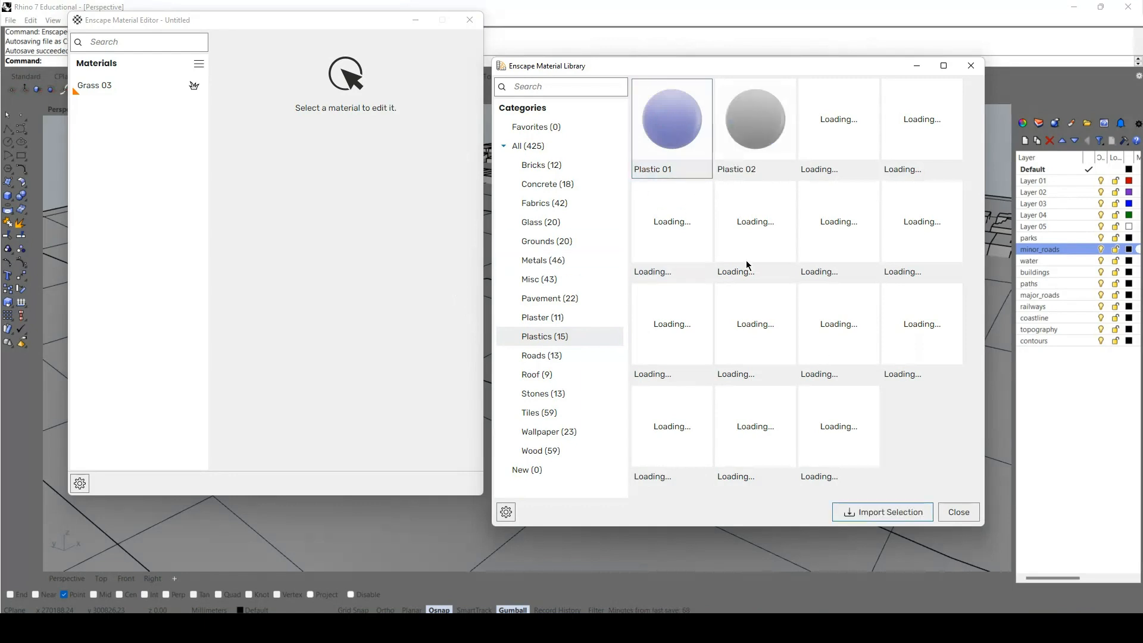
left_click(867, 513)
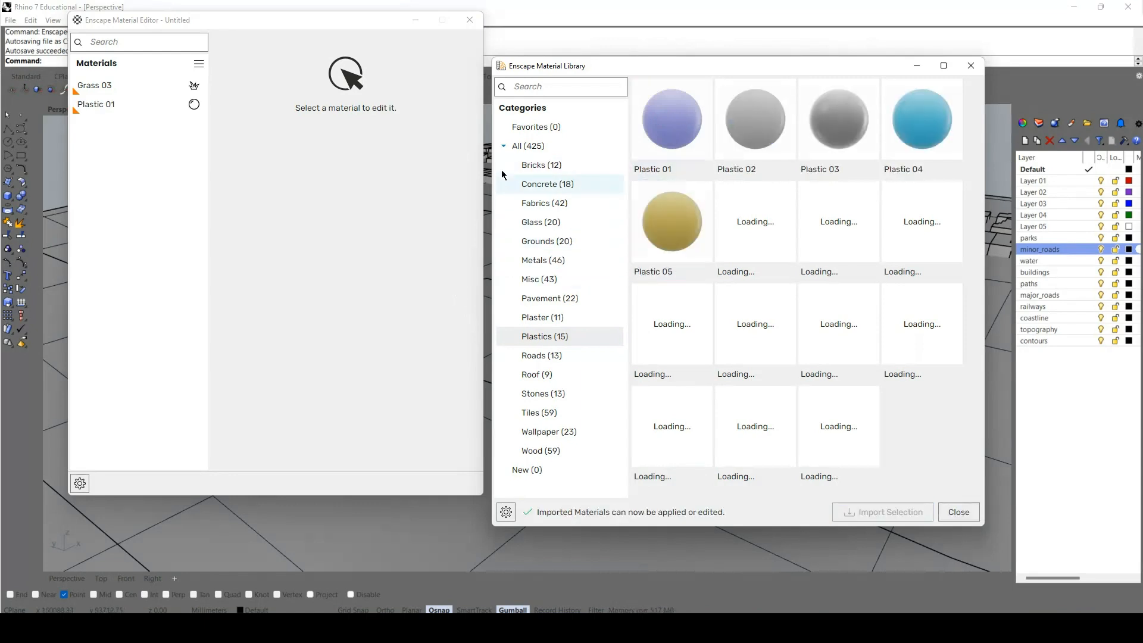
Import the Soil 04 material from the Grounds category of the material library.
left_click(549, 216)
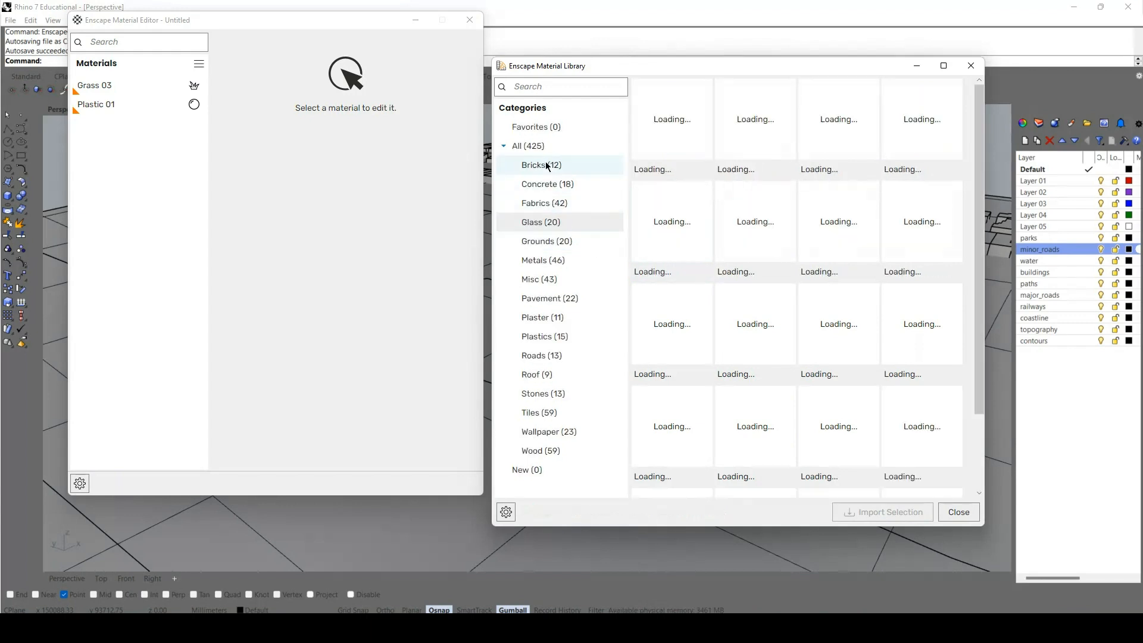
left_click(543, 184)
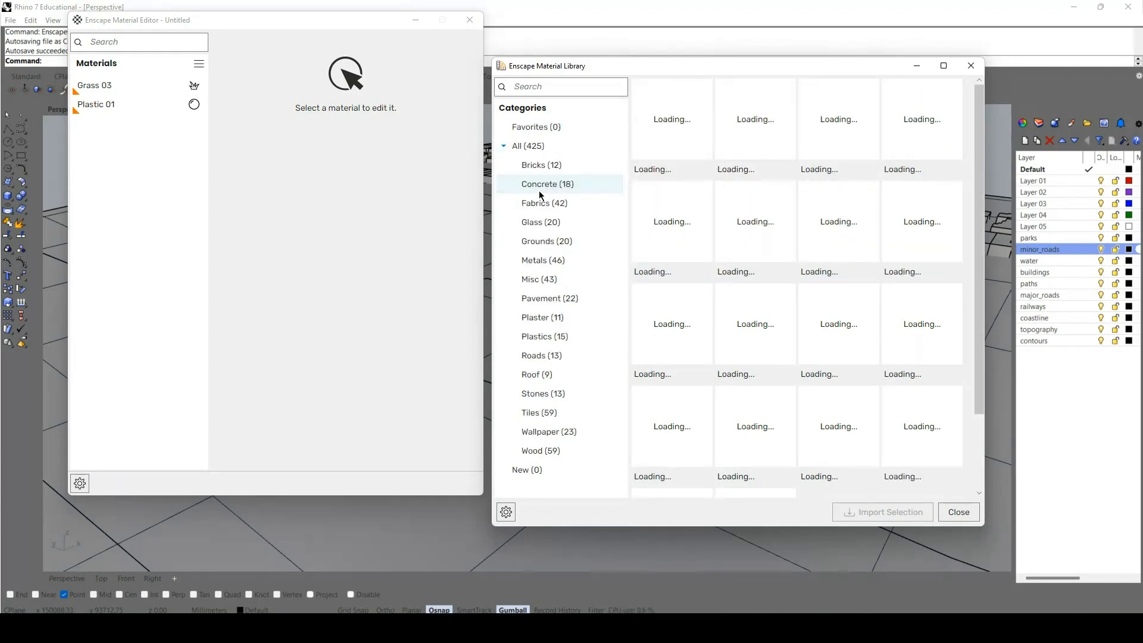
left_click(554, 243)
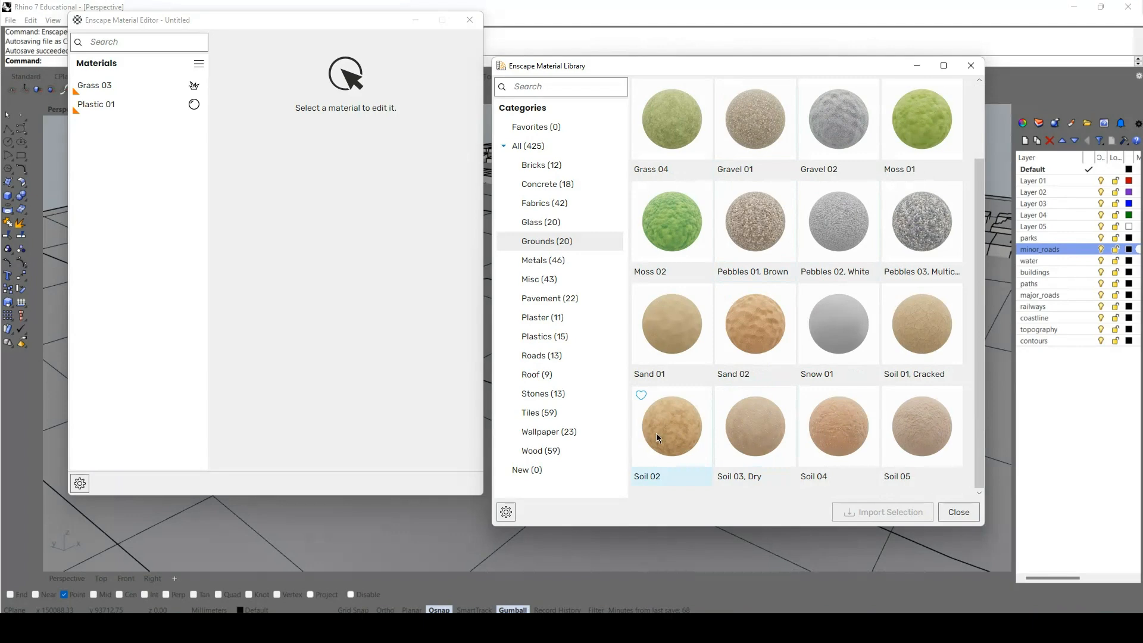
left_click(849, 437)
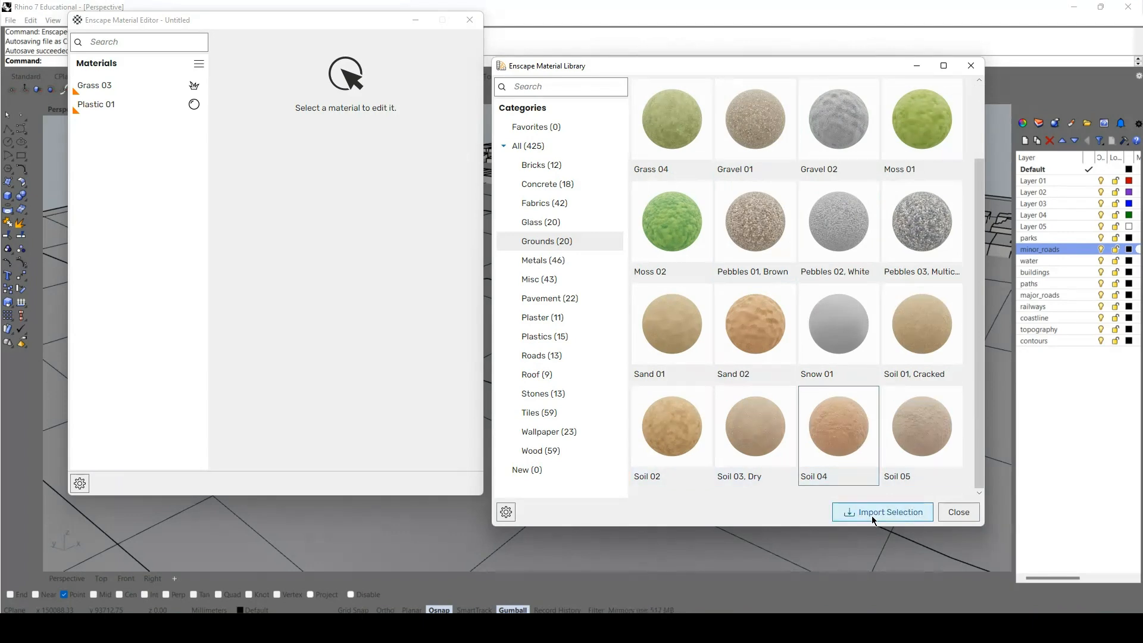
left_click(871, 515)
Import the Sand 01 material from the Grounds category and close the material library.
left_click(684, 332)
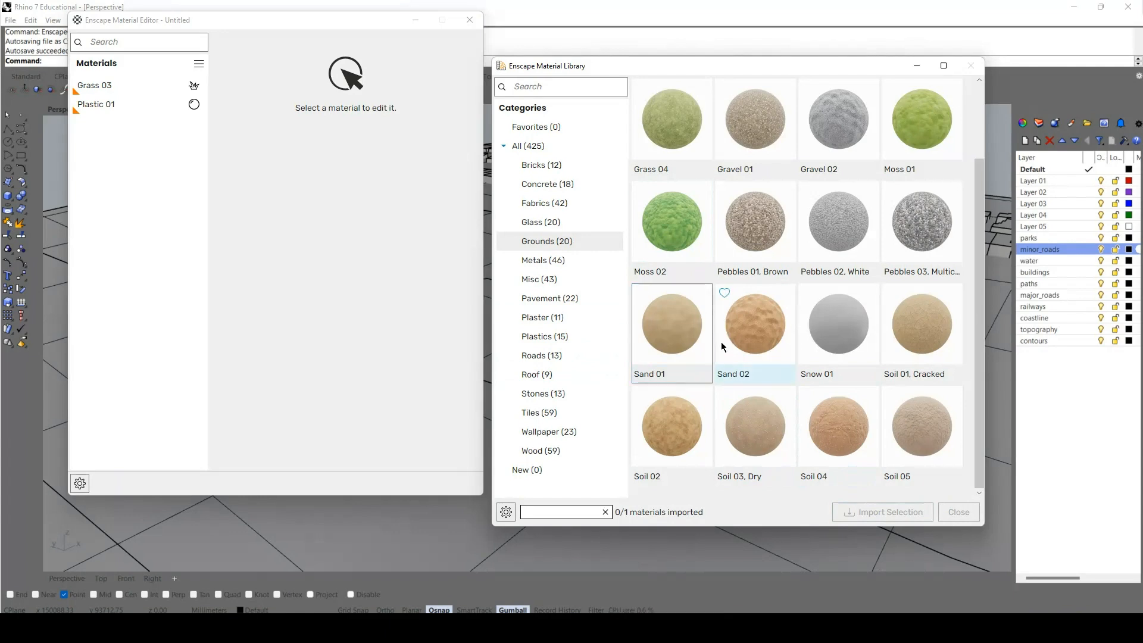
left_click(700, 360)
left_click(909, 513)
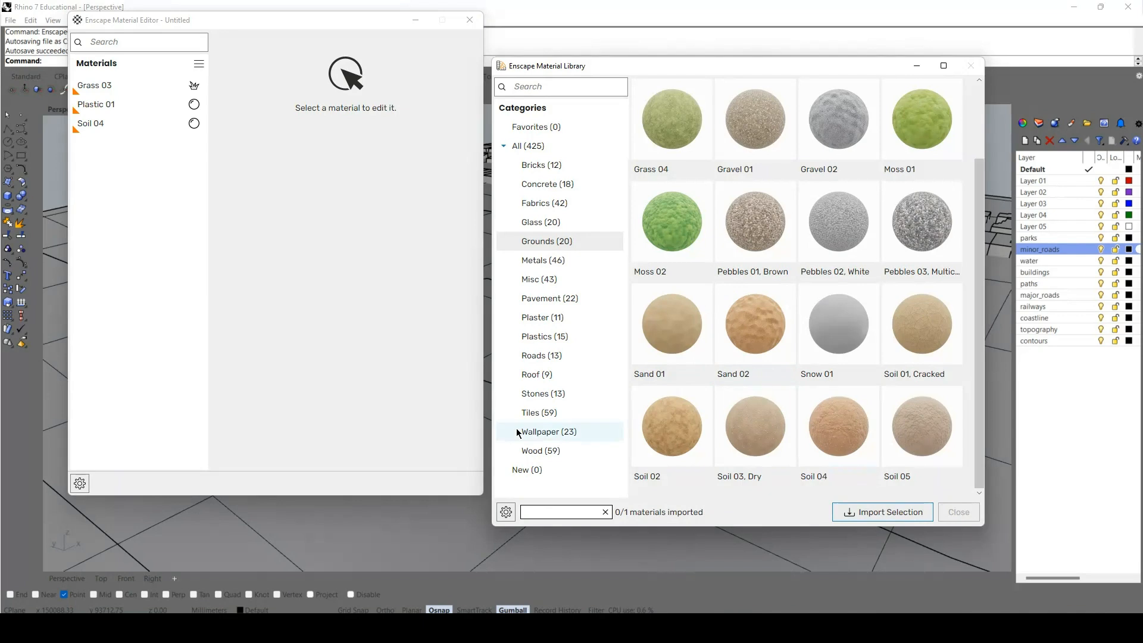
left_click(968, 66)
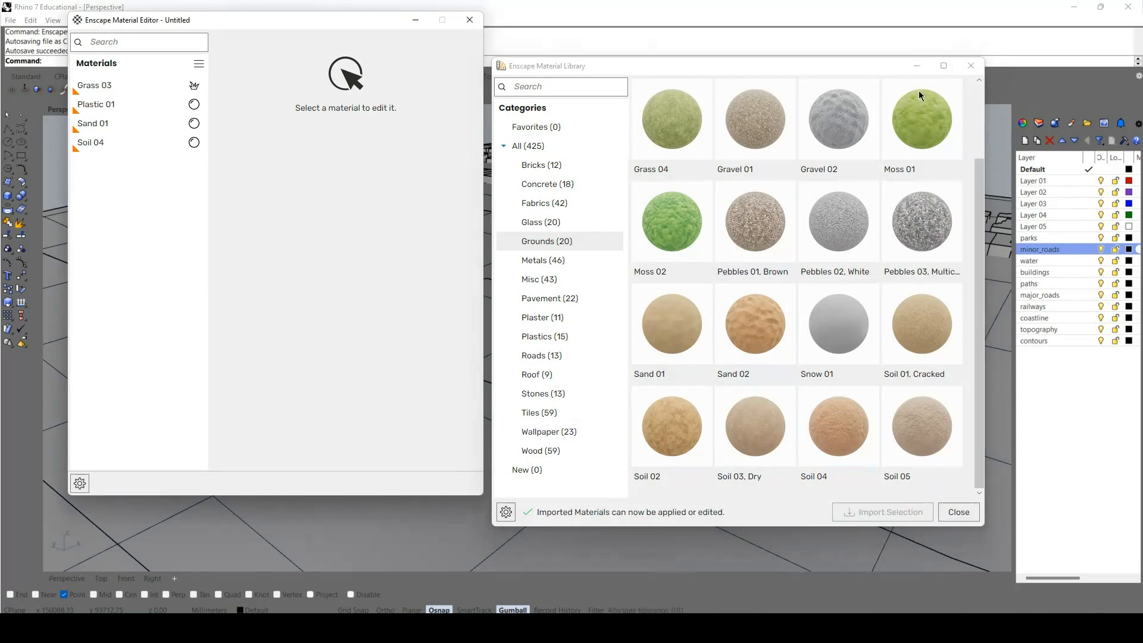
Change the Plastic 01 material's type from the generic default to Water.
left_click(165, 144)
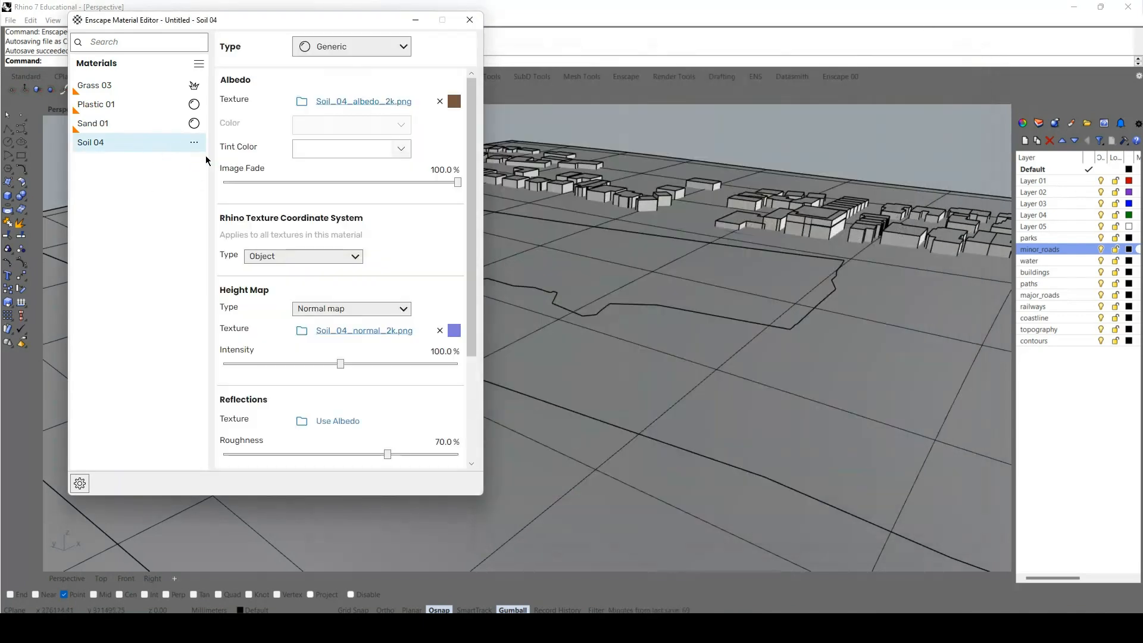
left_click(123, 105)
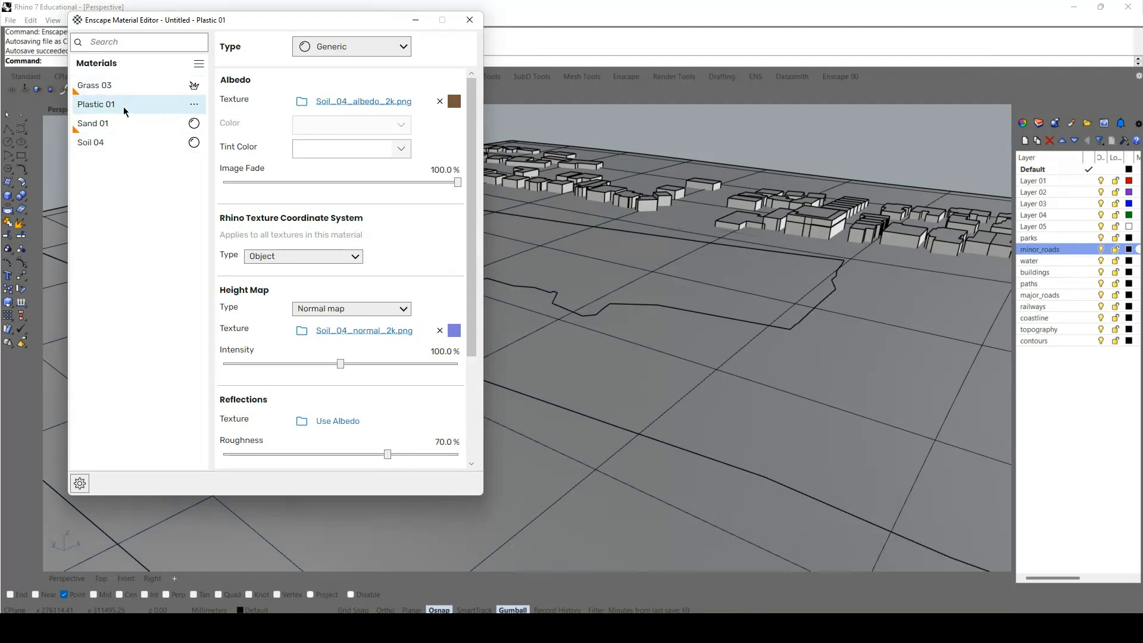
left_click(357, 51)
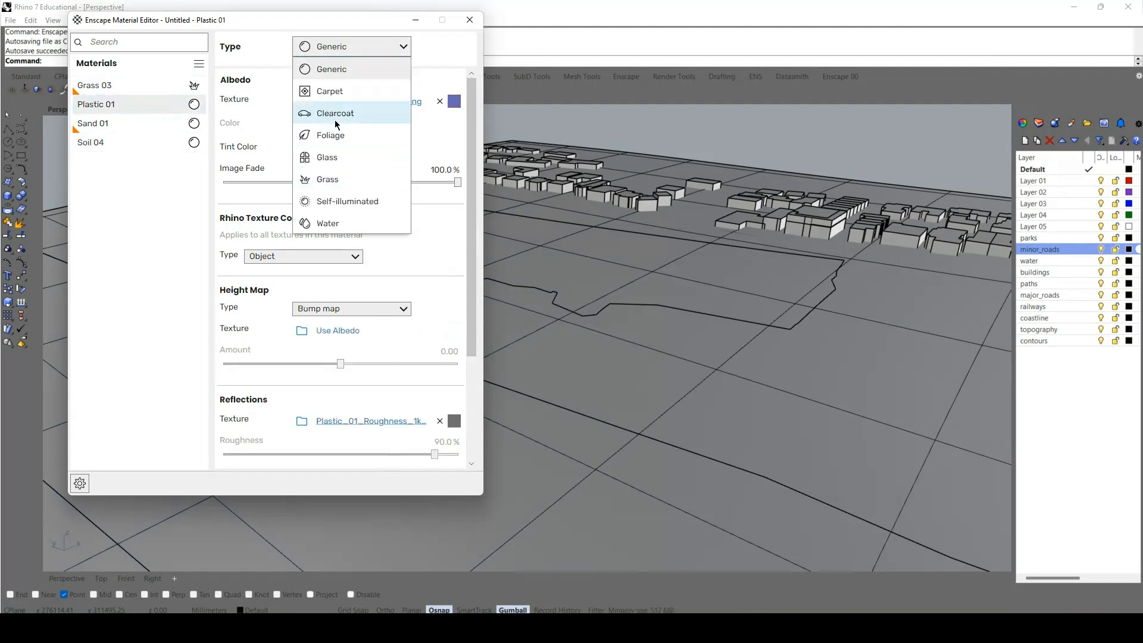
left_click(328, 223)
Review the settings of the Grass 03 and Sand 01 materials in the material editor.
left_click(95, 85)
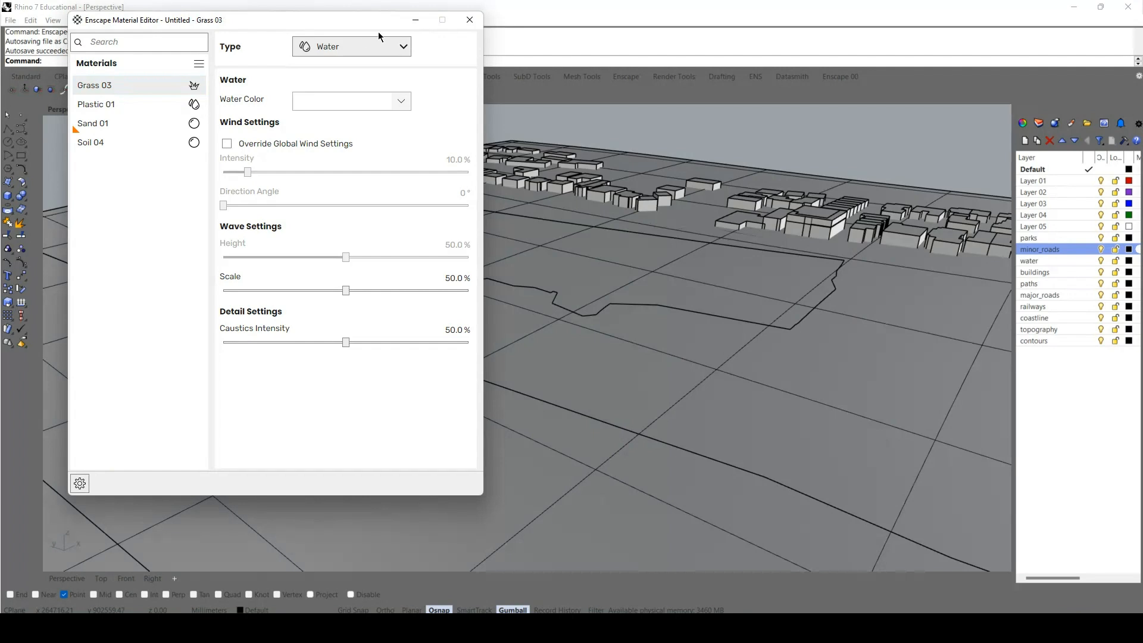
left_click(110, 123)
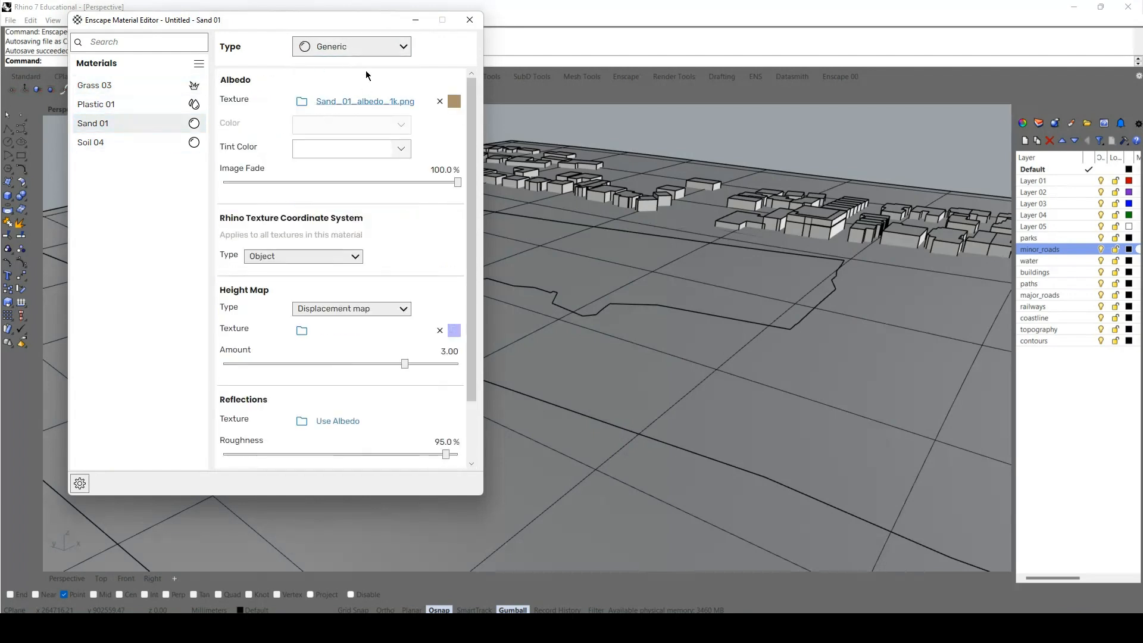
Set the width and height of the Sand 01 material's albedo texture to 0.1.
left_click(332, 102)
left_click(301, 354)
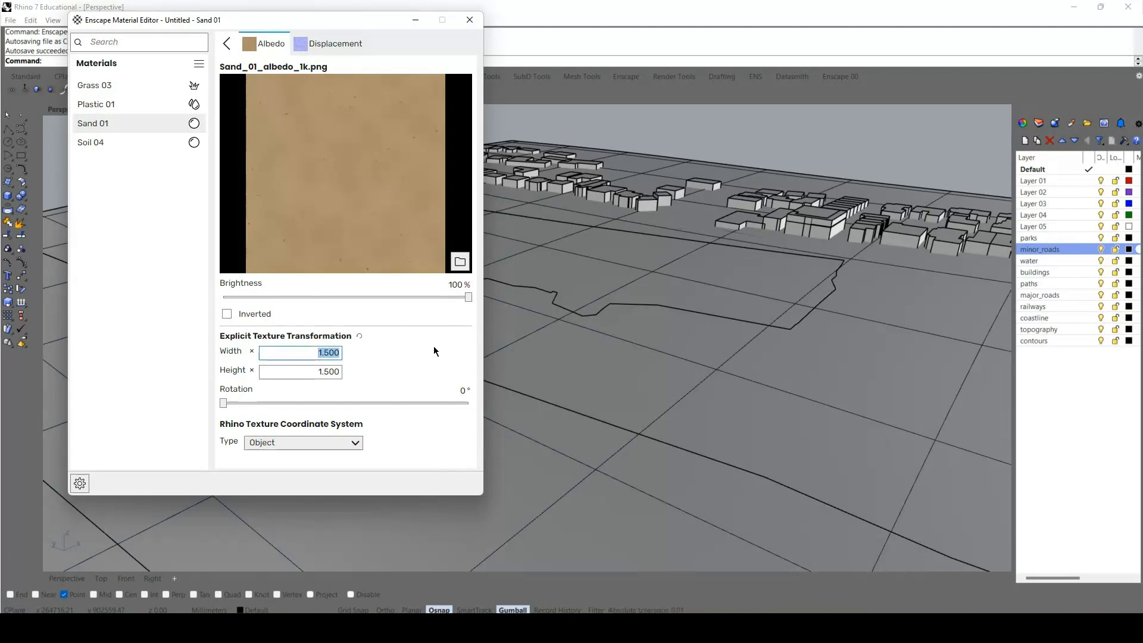
type("0.1")
key("Tab")
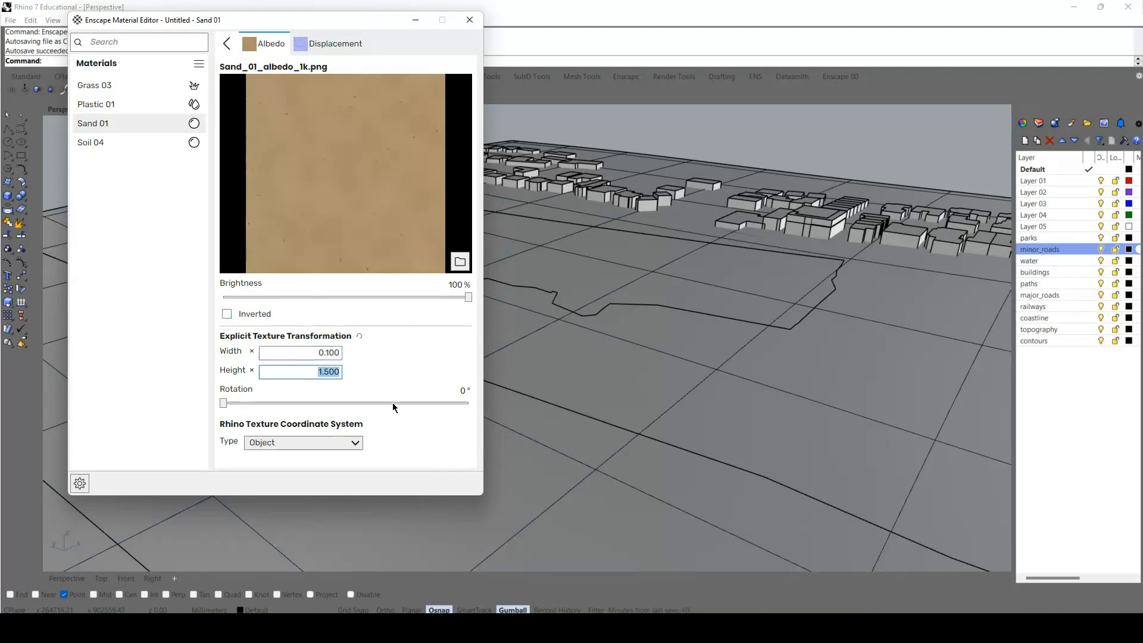
type("0.1")
left_click(326, 44)
Set the width and height of the Soil 04 material's albedo texture to 0.1.
left_click(106, 141)
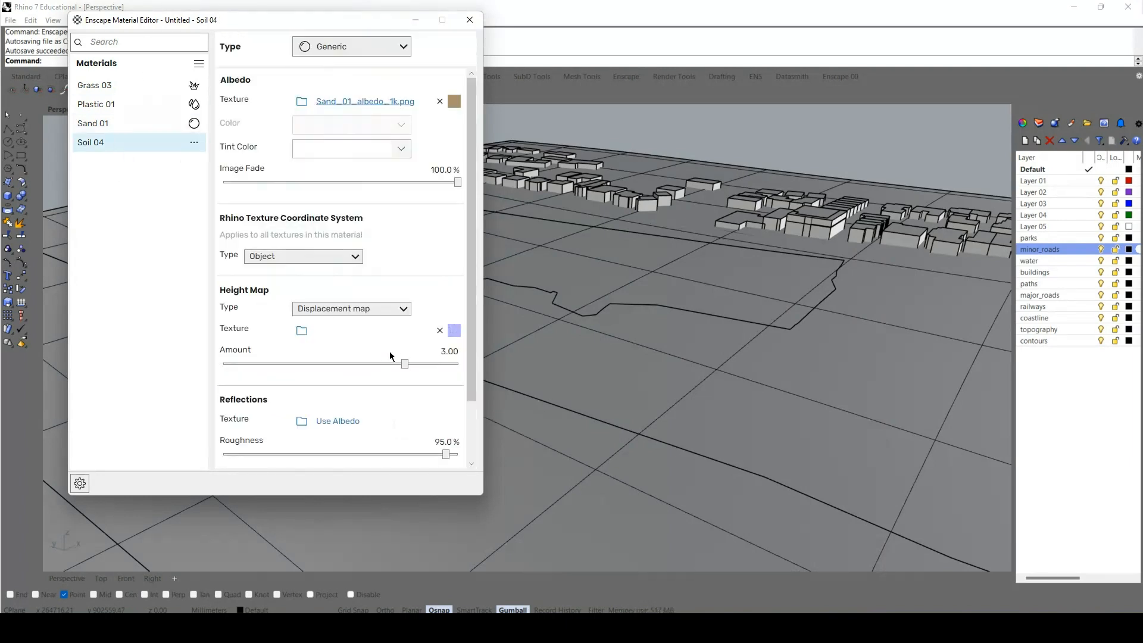
left_click(315, 102)
left_click(300, 352)
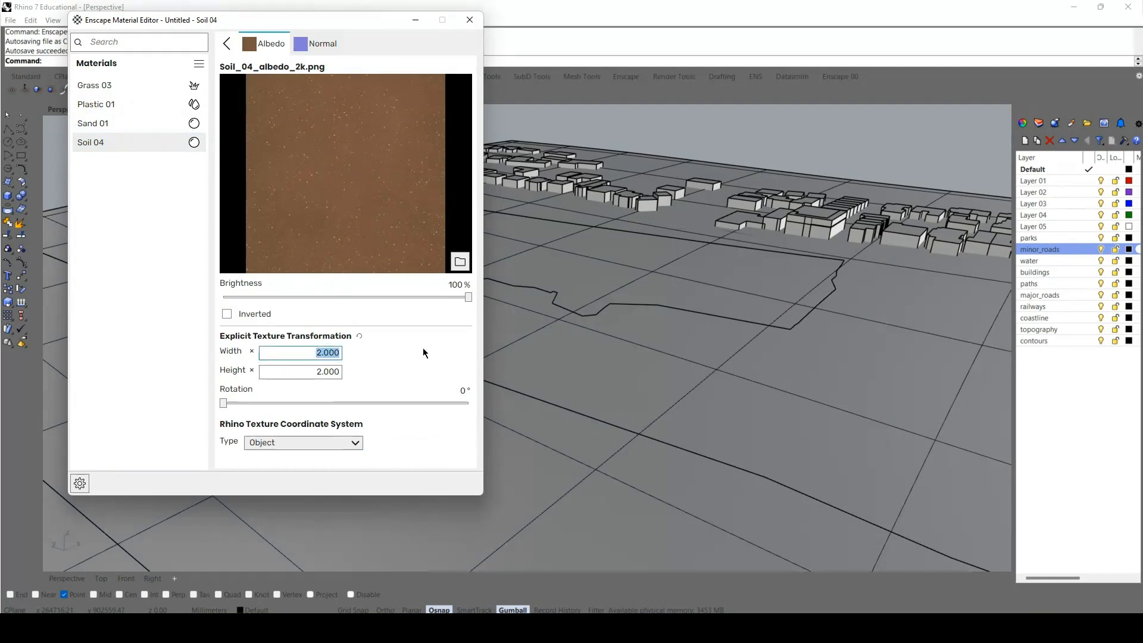
type(".1")
key("Return")
left_click(317, 373)
key("BackSpace")
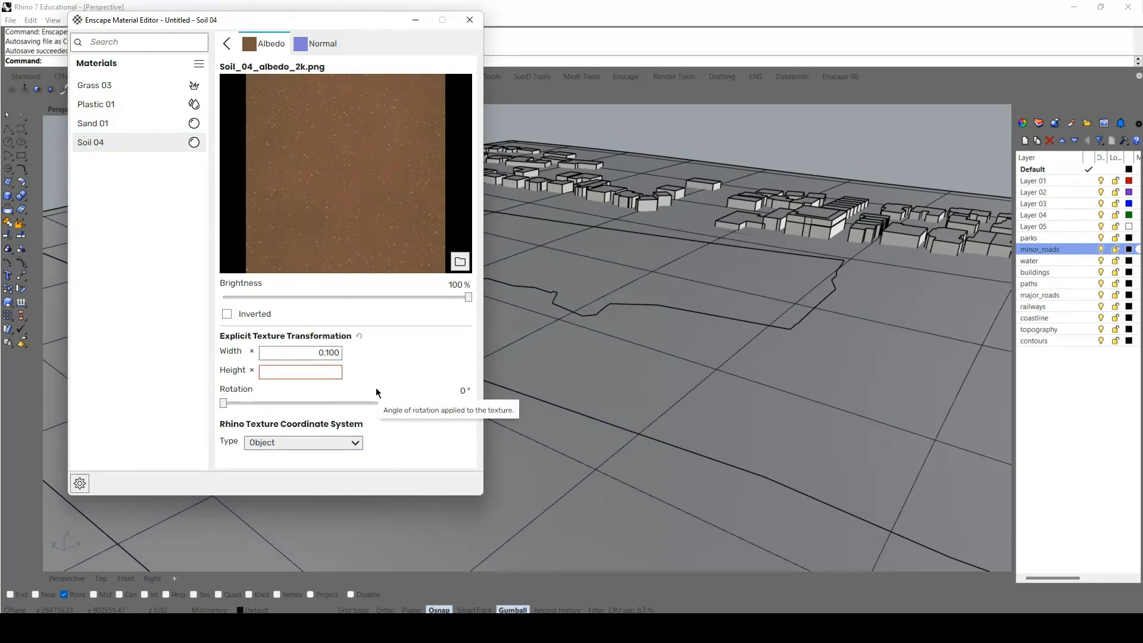
type(".1")
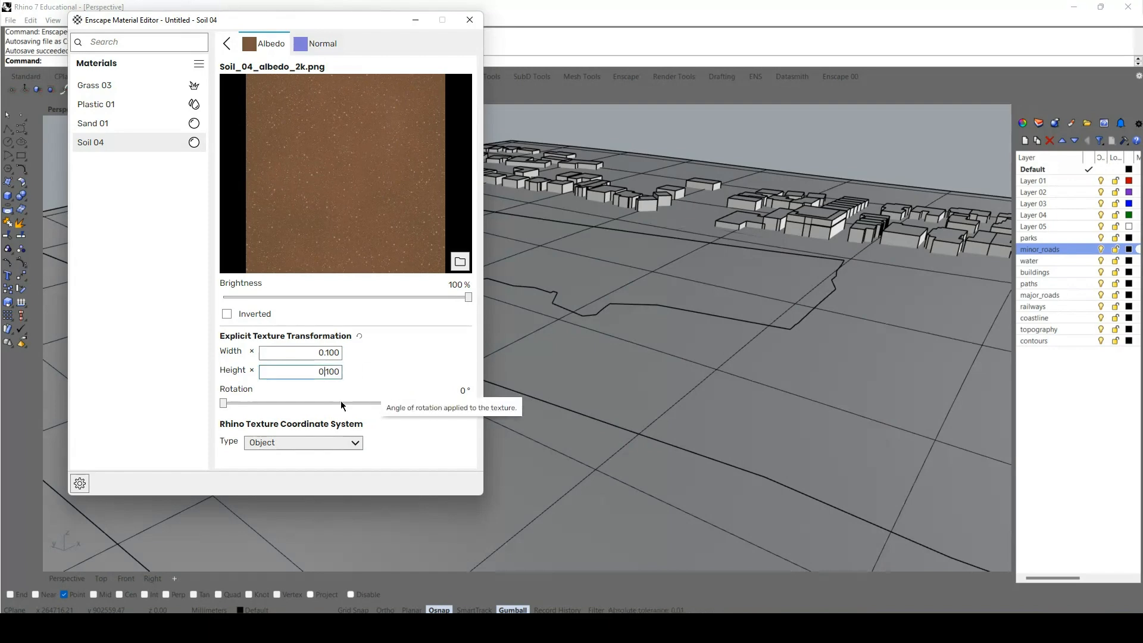
left_click(123, 124)
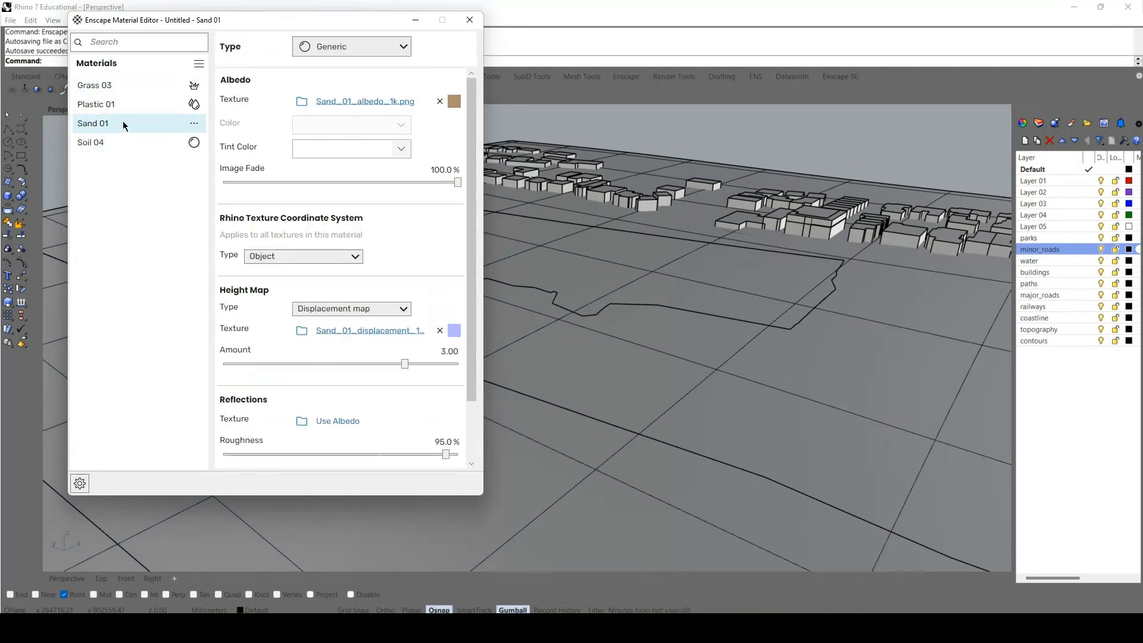
left_click(341, 101)
left_click(102, 91)
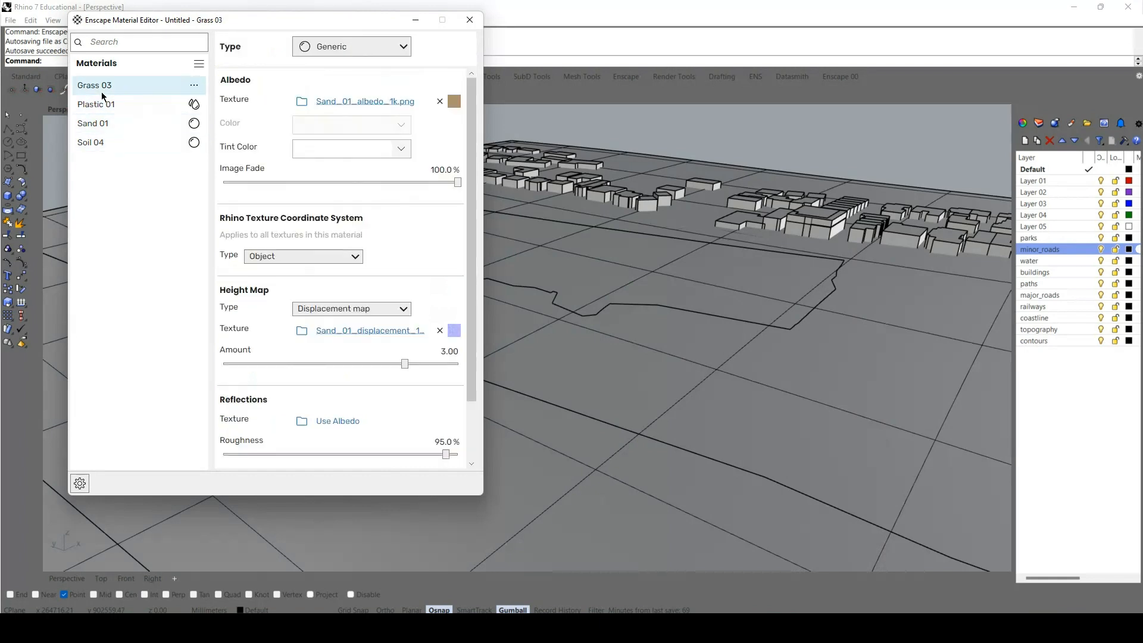
Set the Plastic 01 water material's water color to a slightly darkened cyan-blue.
left_click(104, 105)
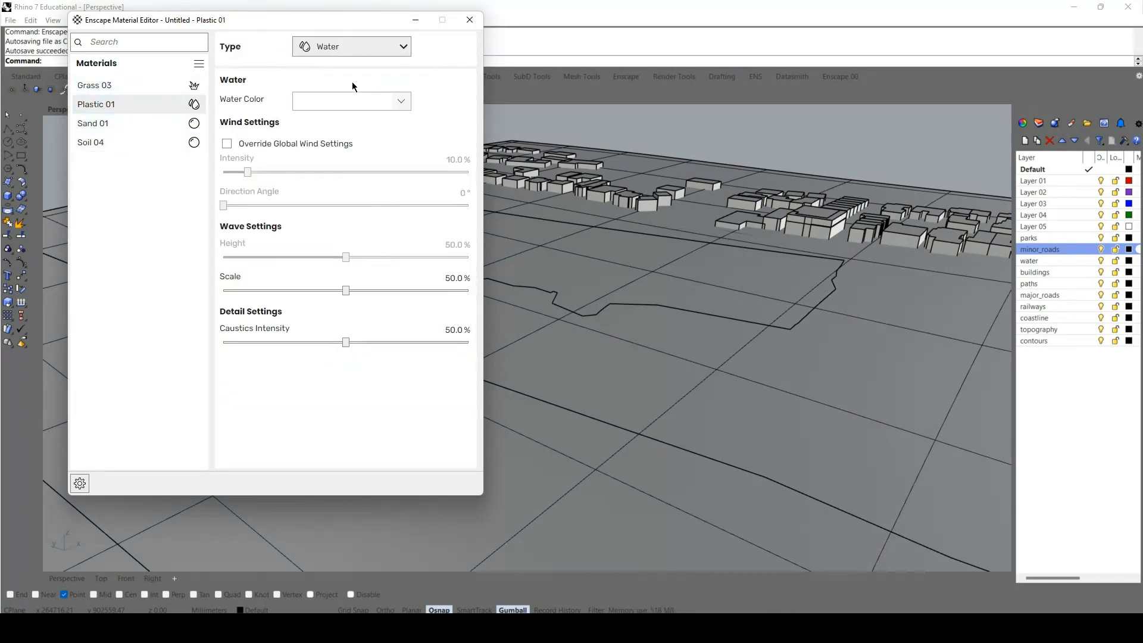
left_click(324, 103)
mouse_move(357, 168)
left_mouse_down()
mouse_move(370, 161)
mouse_move(363, 153)
mouse_move(340, 160)
mouse_move(359, 169)
mouse_move(347, 167)
left_mouse_up()
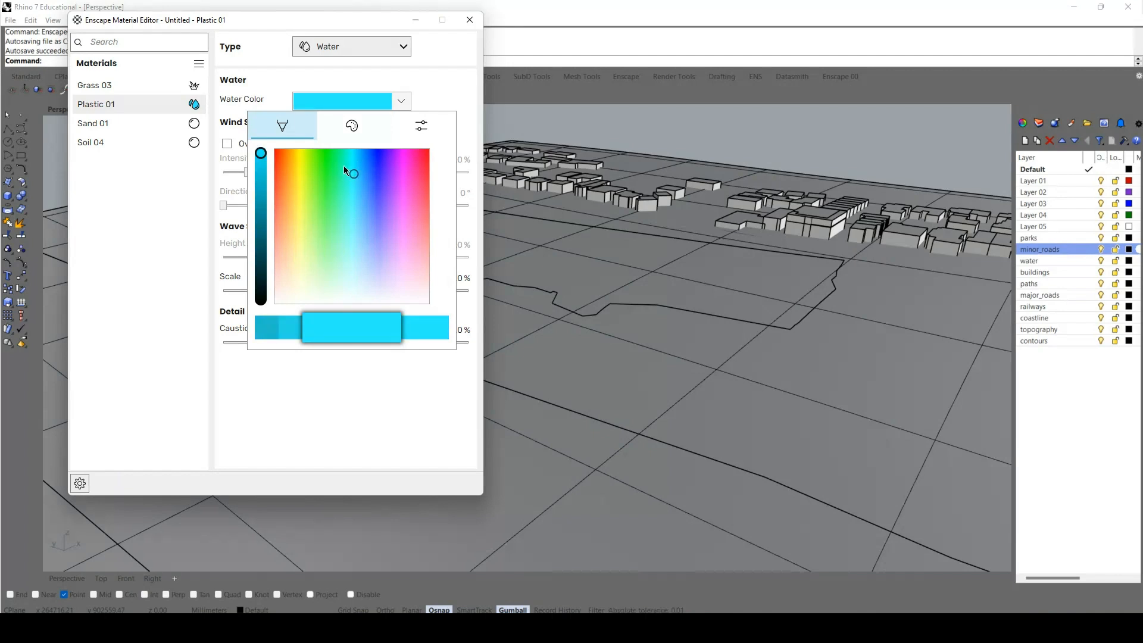
left_click_drag(260, 153, 260, 195)
left_click(353, 394)
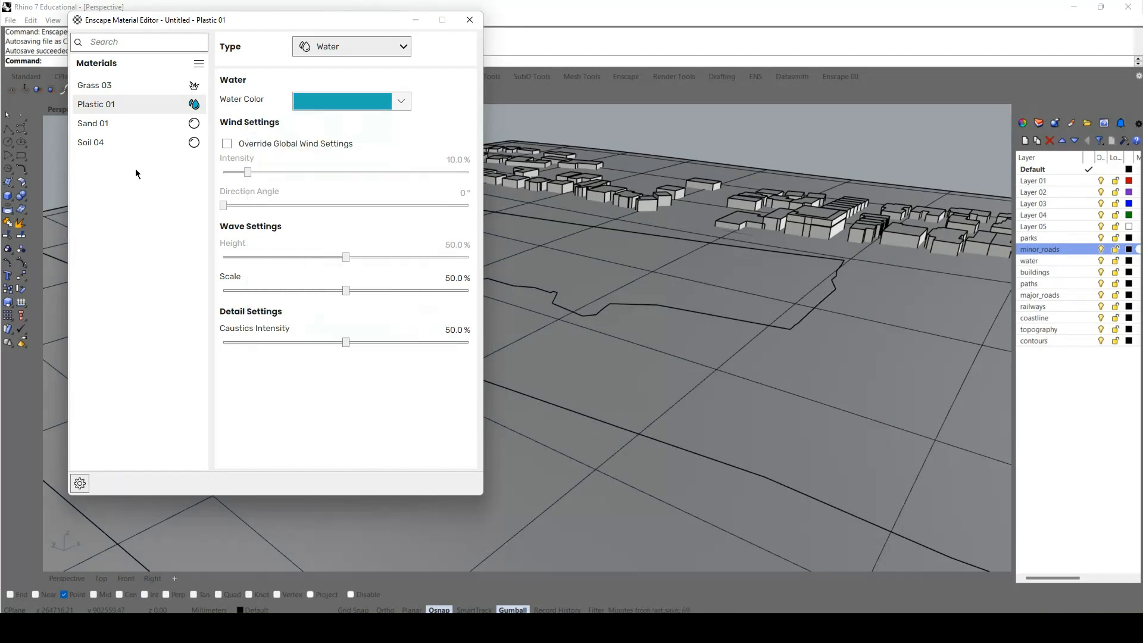
Set the Grass 03 material's albedo texture width and height to 2.5 and close the material editor.
left_click(105, 85)
left_click(355, 202)
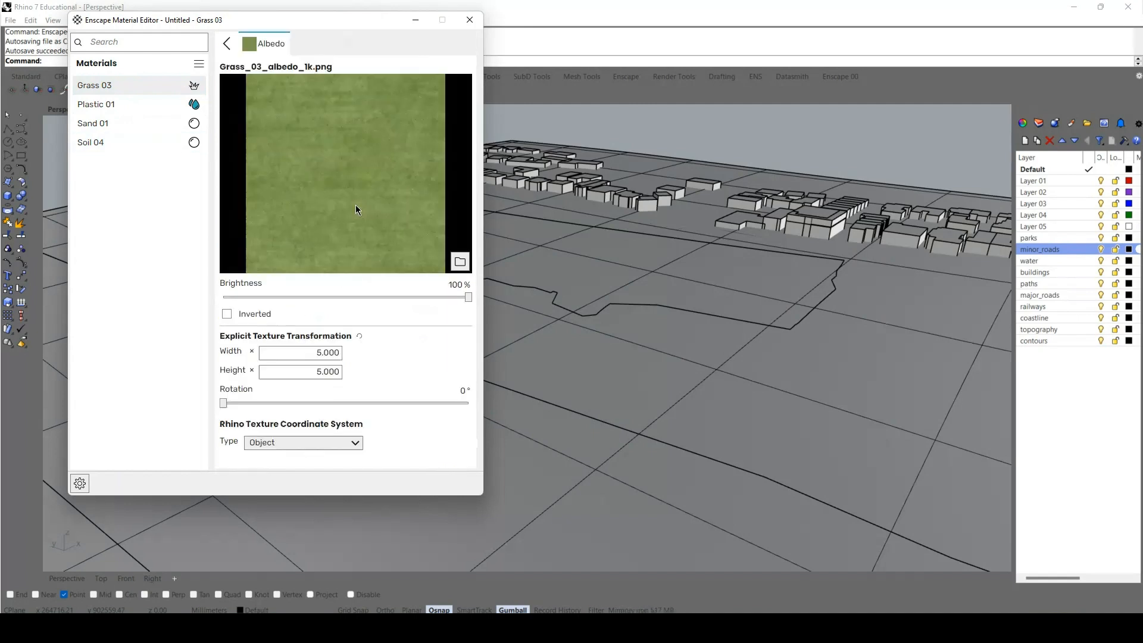
left_click(317, 352)
key("ctrl+a")
key("BackSpace")
type("1")
type("2.5")
left_click(316, 368)
type("2.5")
key("Return")
left_click(469, 20)
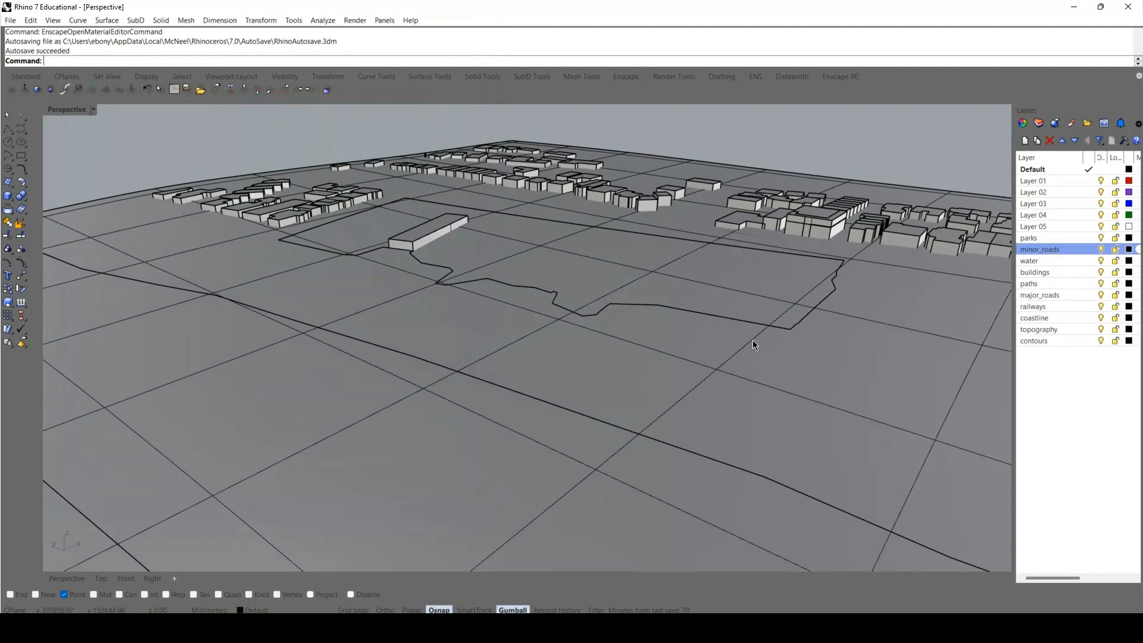
scroll(359, 351, "down", 5)
left_click(349, 409)
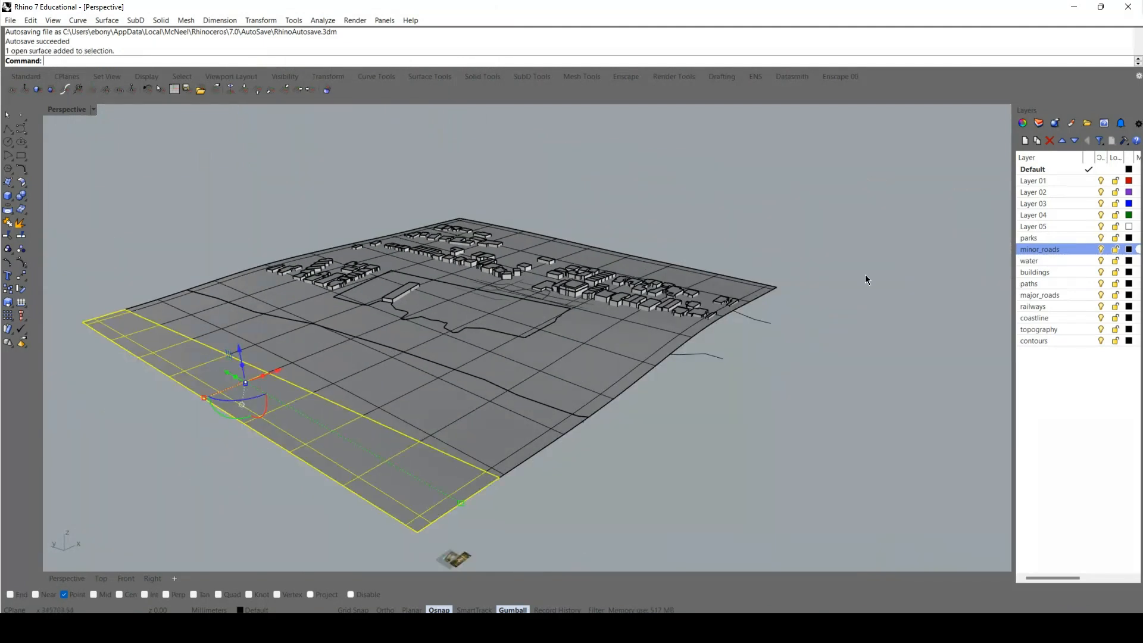
left_click(1041, 144)
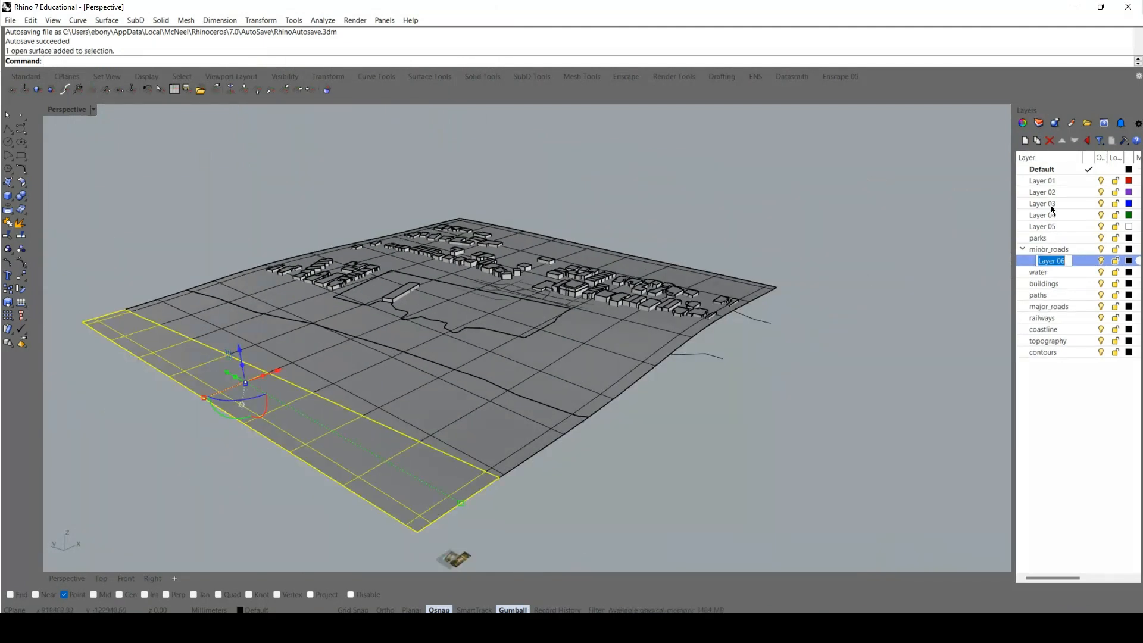
key("Return")
left_click(1050, 141)
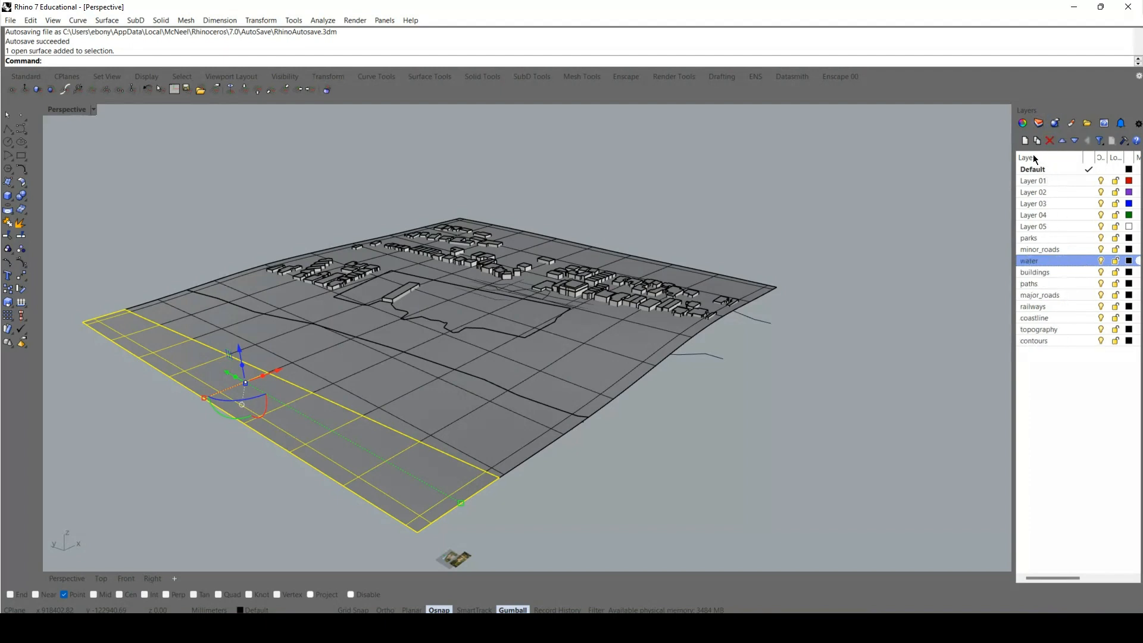
Try to rename Layer 01 as WATER.
left_click(1035, 179)
left_click(1037, 181)
type("WATER")
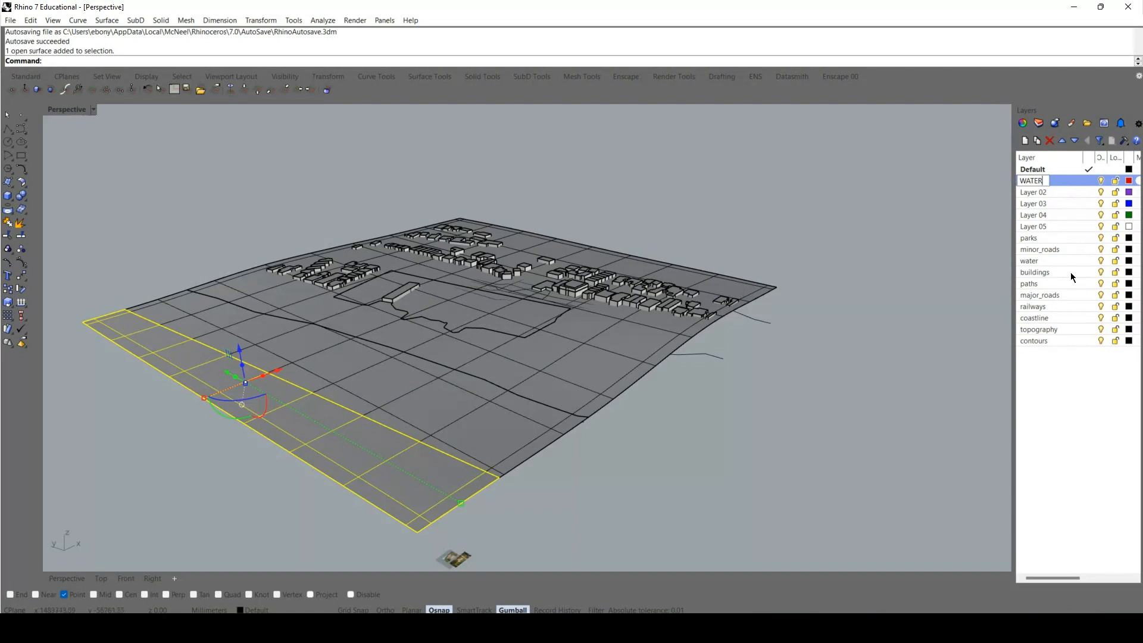
key("Return")
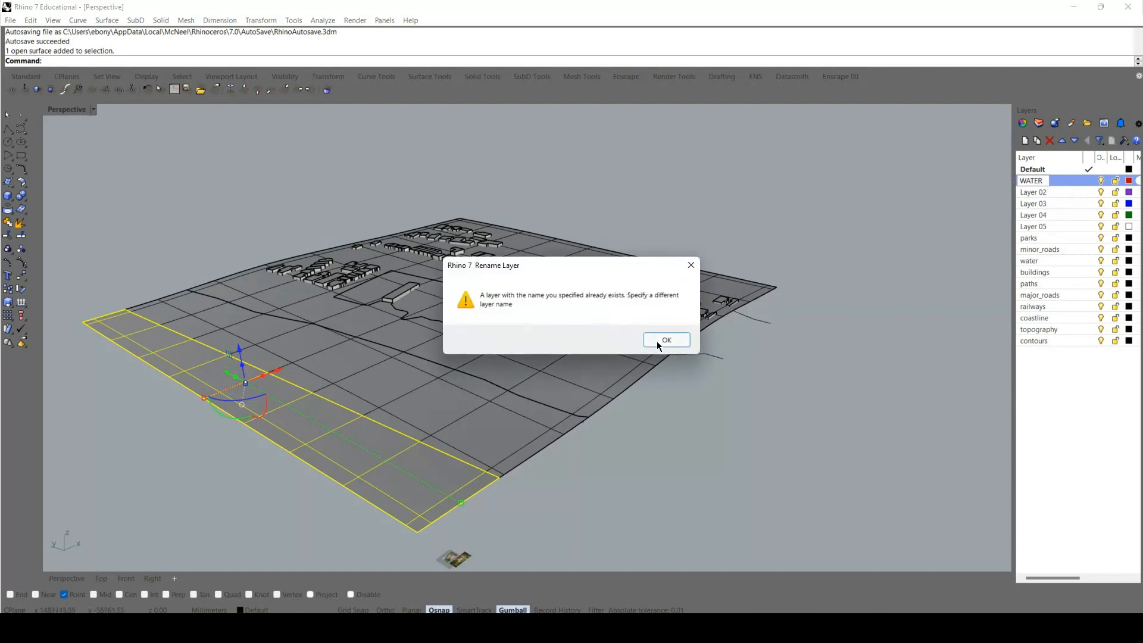
left_click(657, 342)
Rename Layer 01 as W01 and Layer 02 as S02.
double_click(1036, 179)
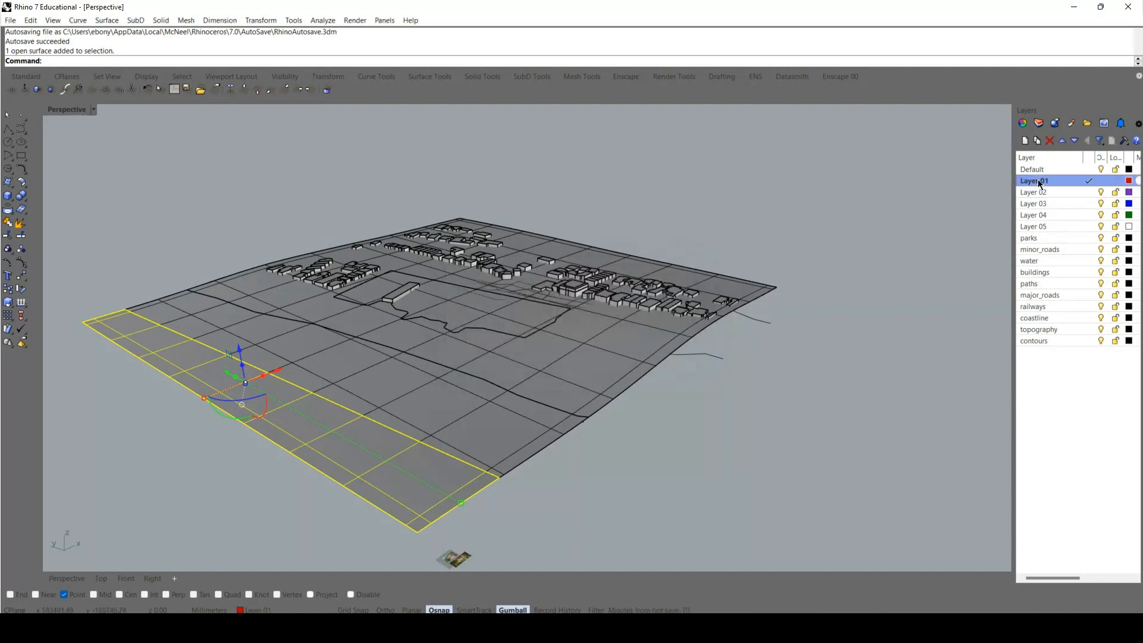
key("BackSpace")
key("BackSpace")
key("BackSpace")
key("BackSpace")
key("BackSpace")
key("BackSpace")
type("W")
key("BackSpace")
double_click(1035, 191)
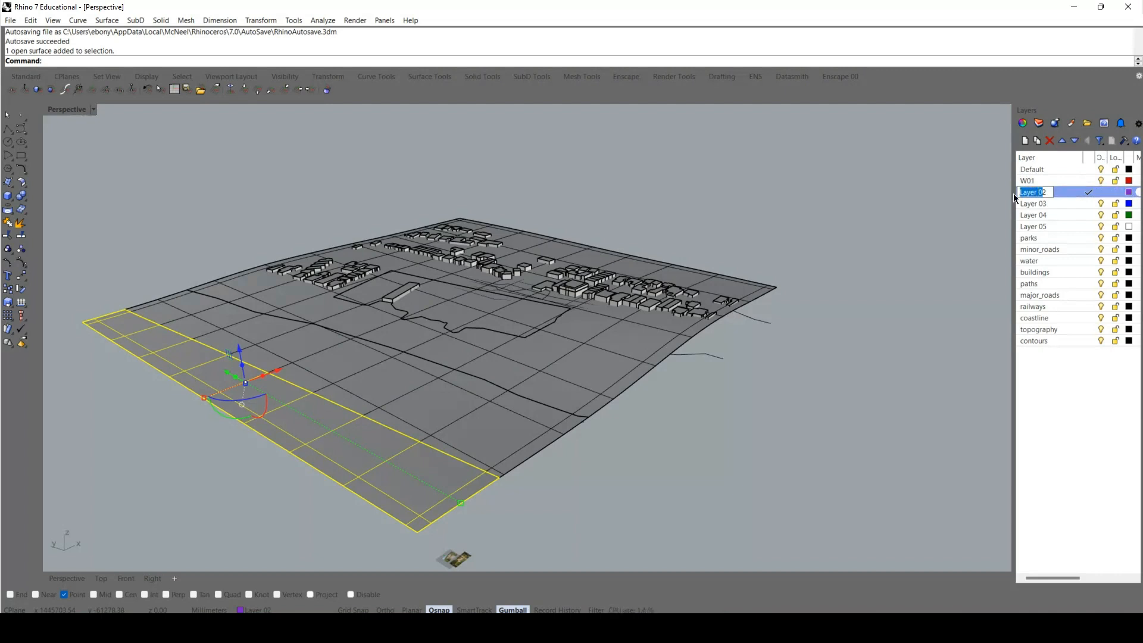
type("S2")
type("02")
Rename Layer 03 as 1D01 and Layer 04 as GRASS.
left_click(1036, 204)
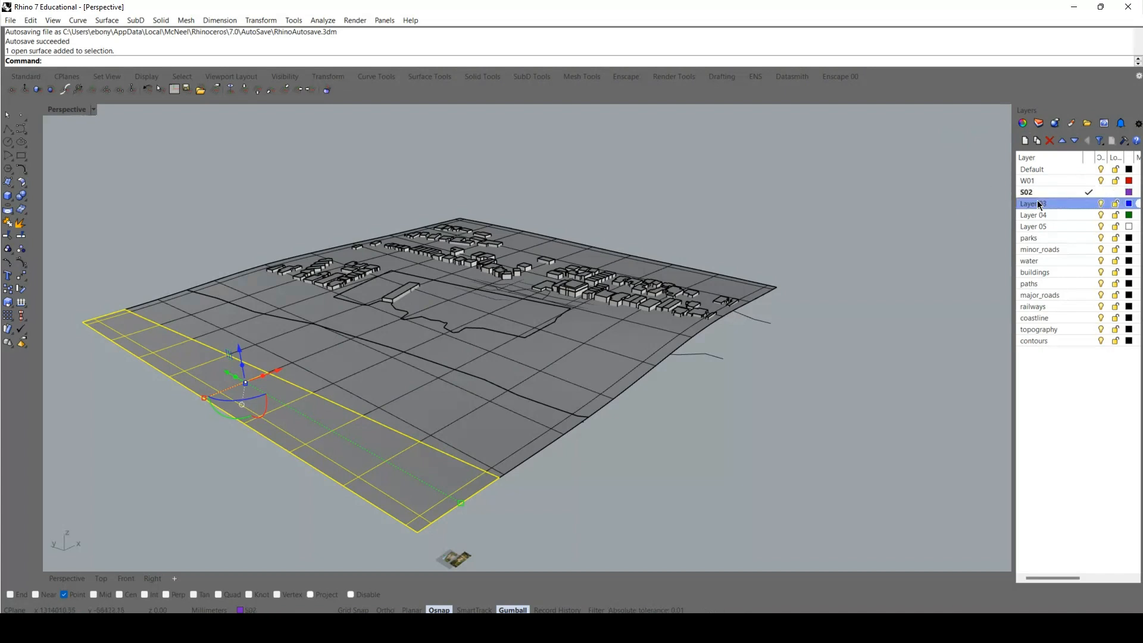
type("D02")
key("BackSpace")
type("1D01")
double_click(1039, 214)
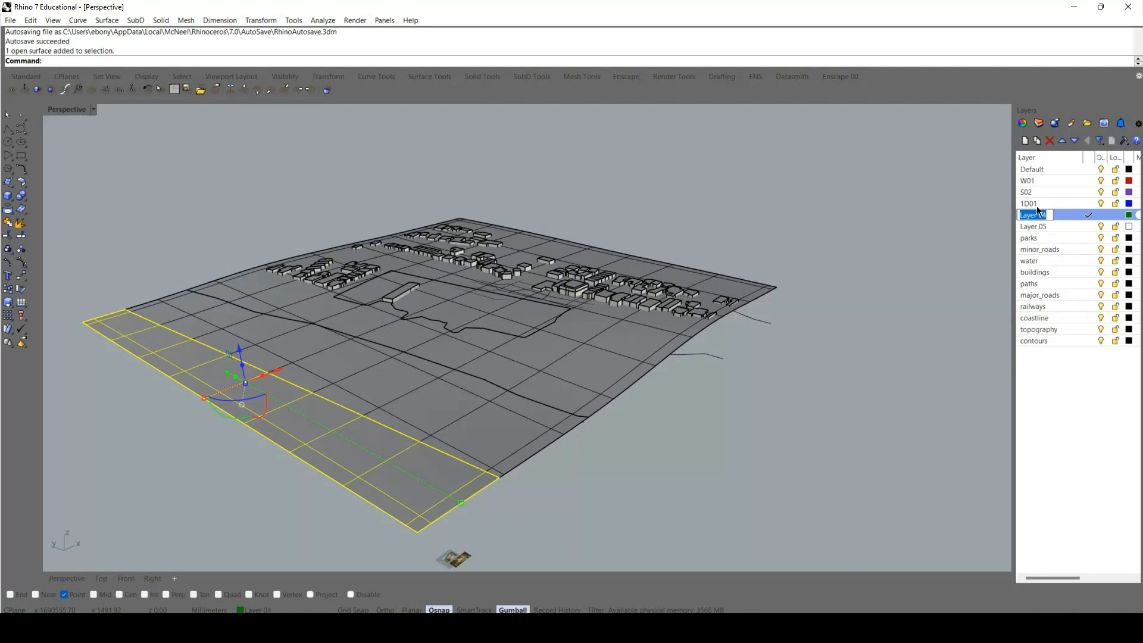
type("GRASS")
key("Return")
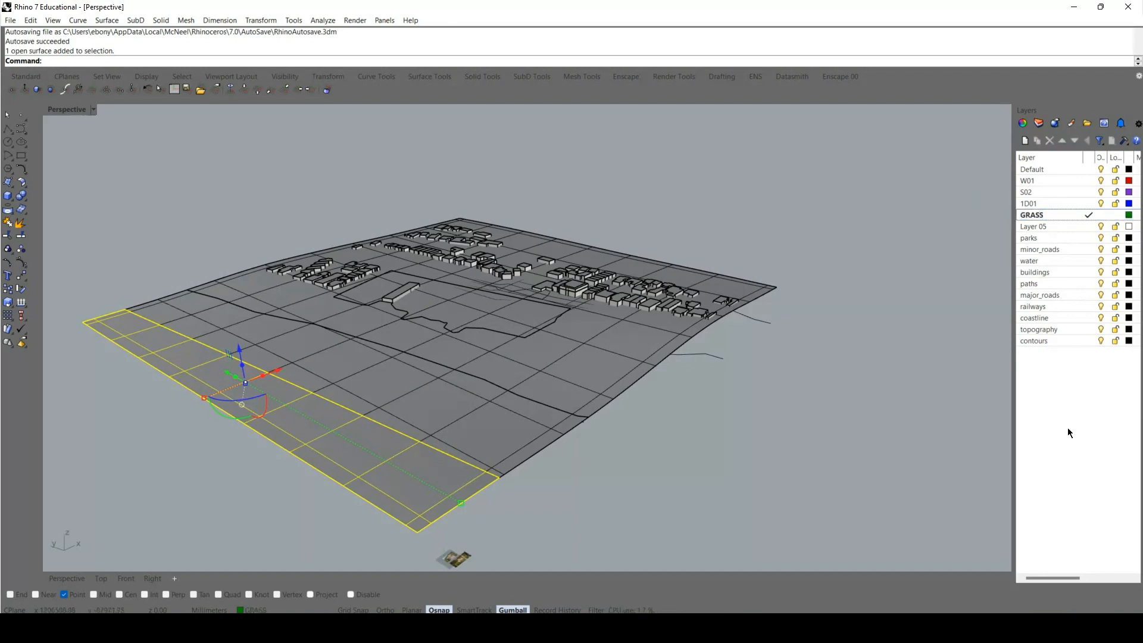
Move the large inland terrain surface around the buildings to the GRASS layer.
left_click(727, 412)
left_click(580, 387)
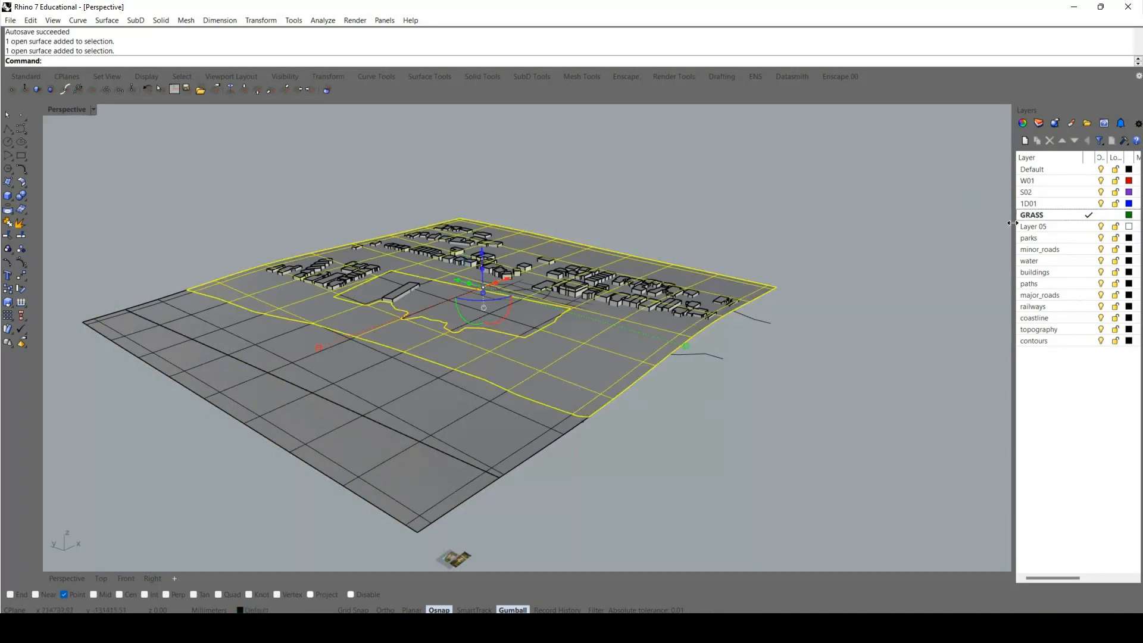
right_click(1052, 214)
left_click(1048, 412)
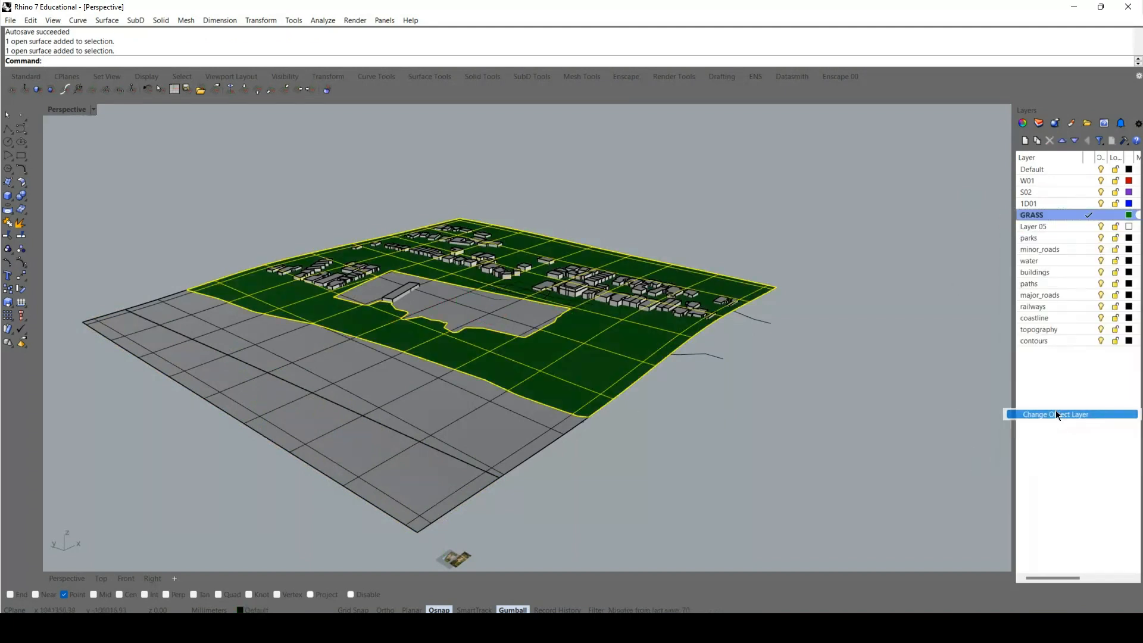
Move the irregular park surface enclosed by the inland terrain to the S02 layer.
left_click(739, 435)
left_click(501, 319)
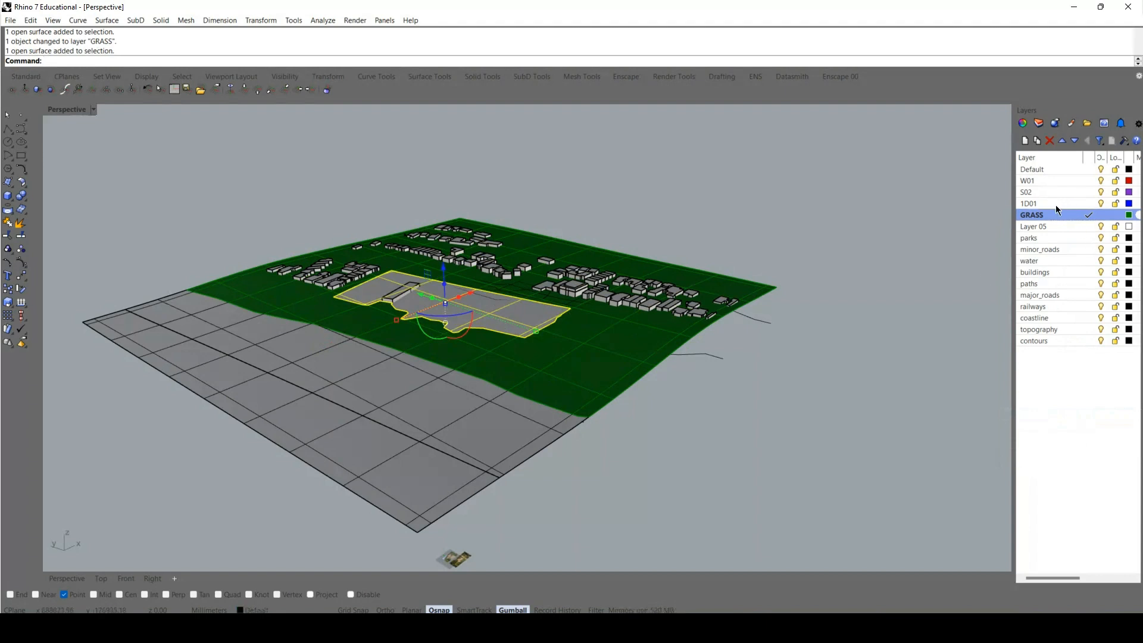
right_click(1035, 192)
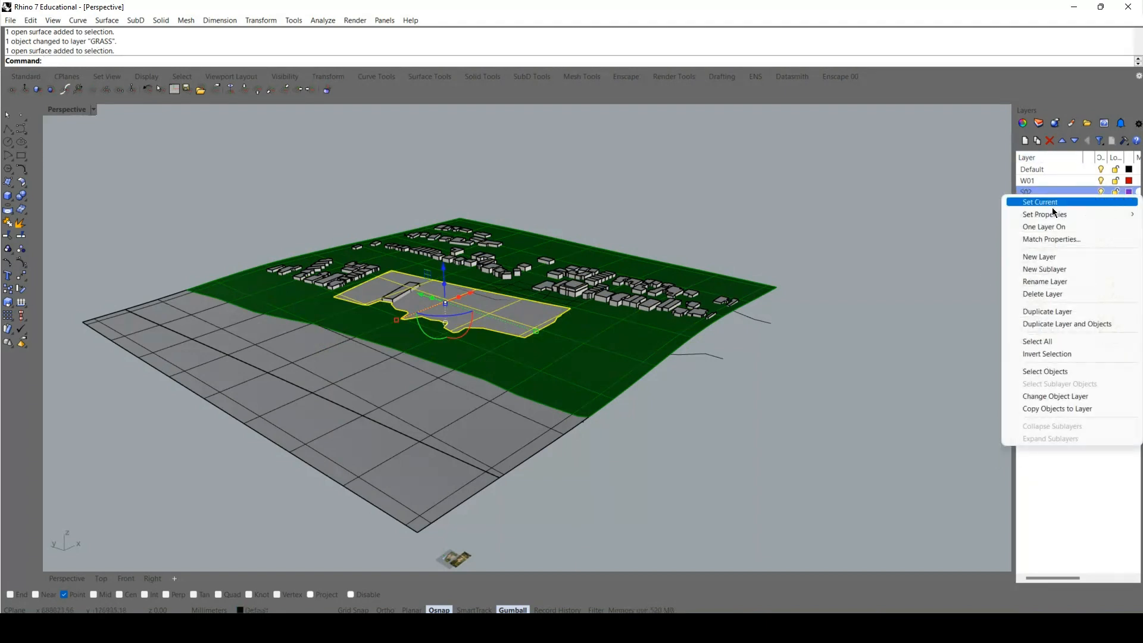
left_click(1047, 396)
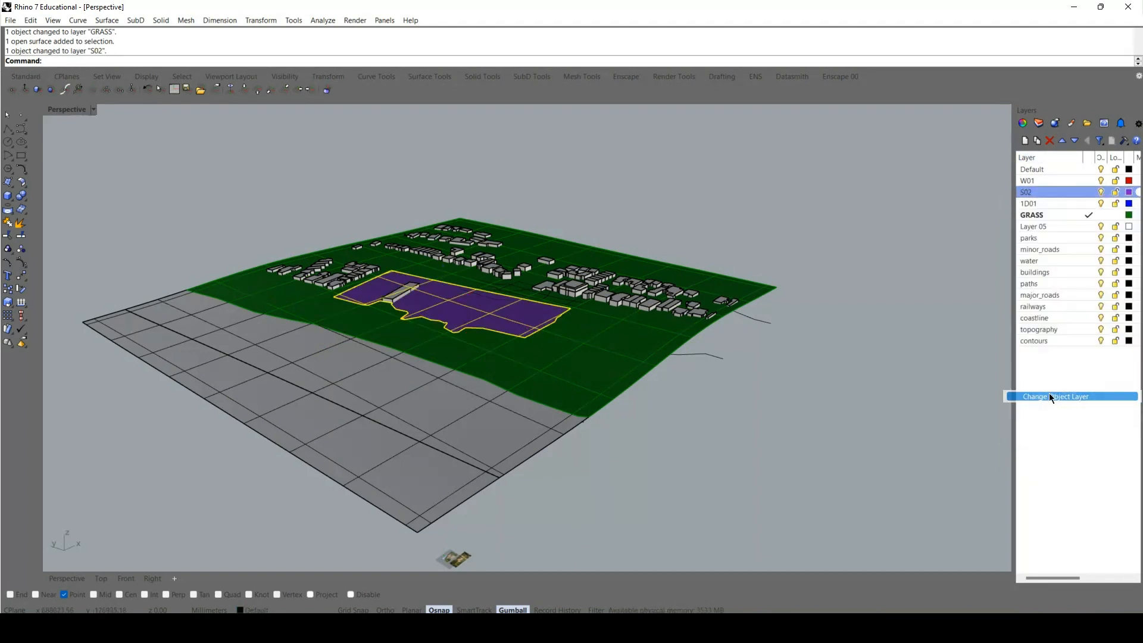
Change the selected irregular park surface to the 1D01 layer and clear the selection.
left_click(1020, 203)
left_click(1029, 192)
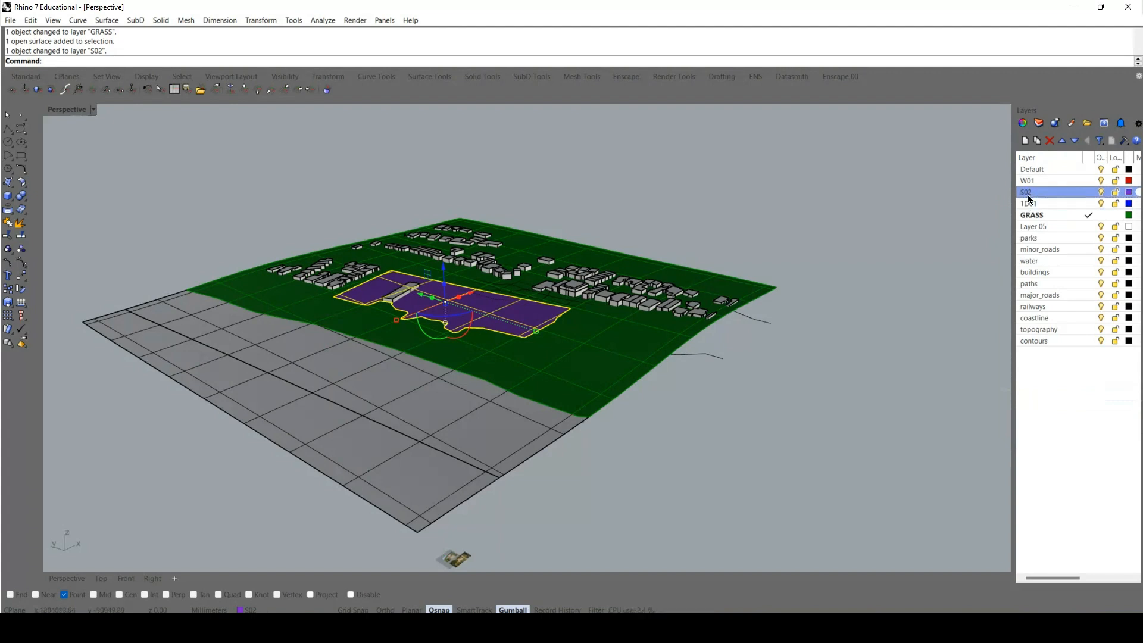
left_click(1028, 203)
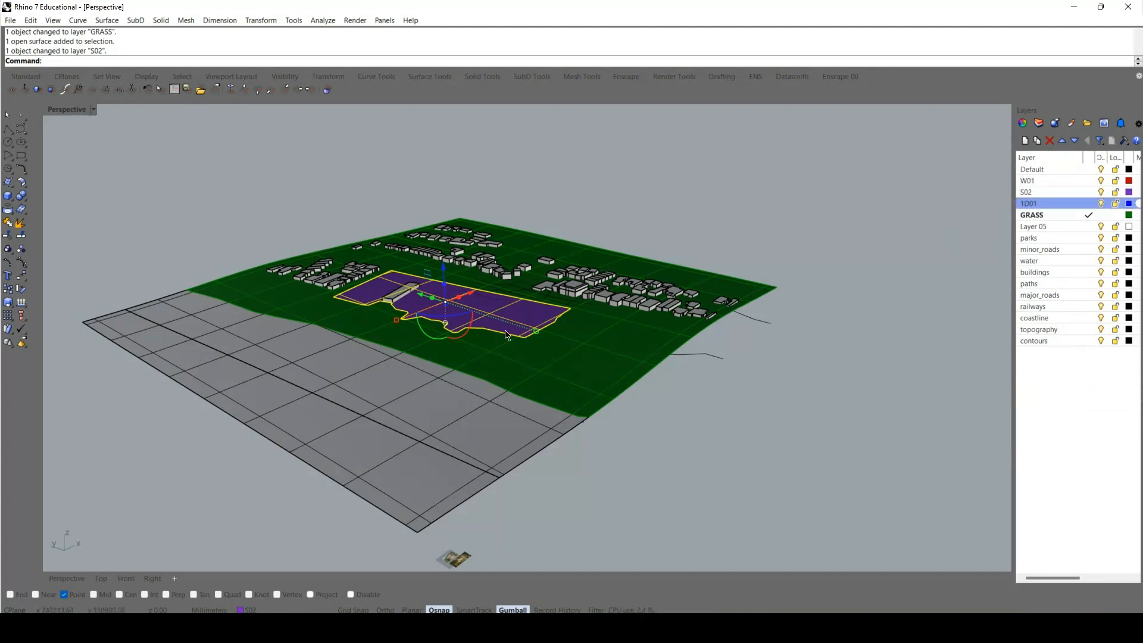
right_click(1053, 200)
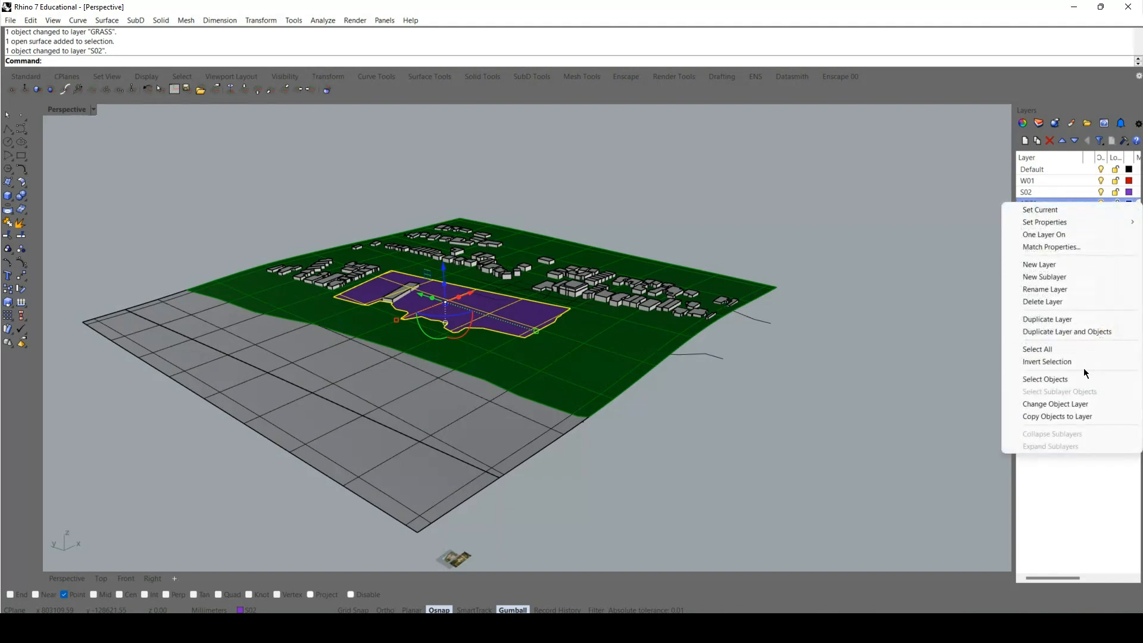
left_click(1068, 403)
left_click(832, 419)
Move the middle strip surface bordering the grass terrain to the S02 layer and clear the selection.
left_click(455, 407)
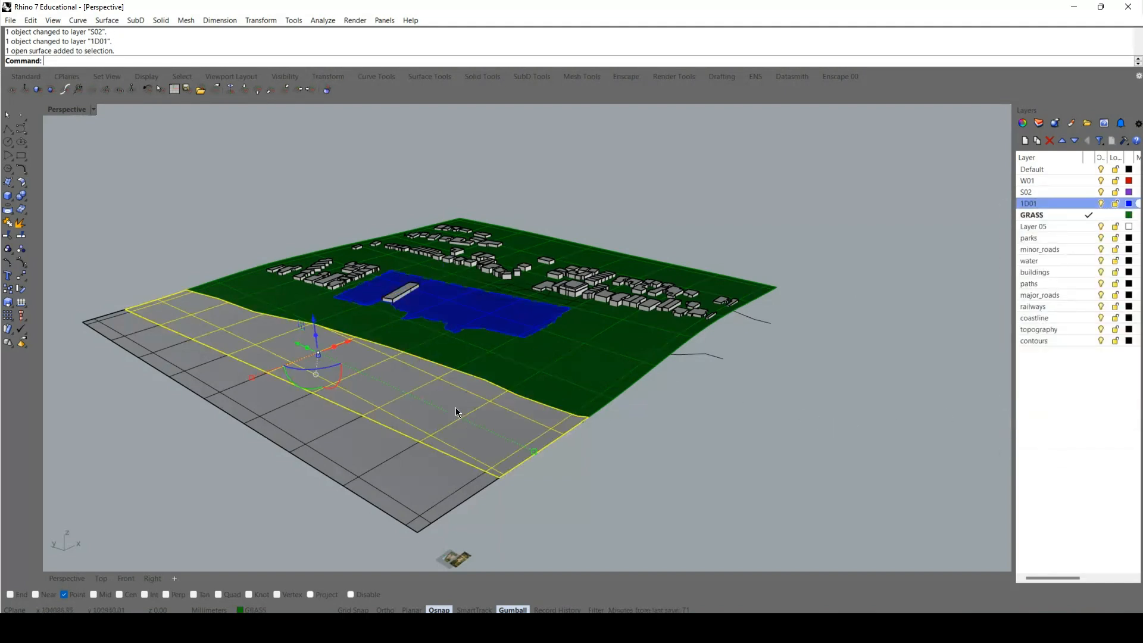
left_click(1045, 182)
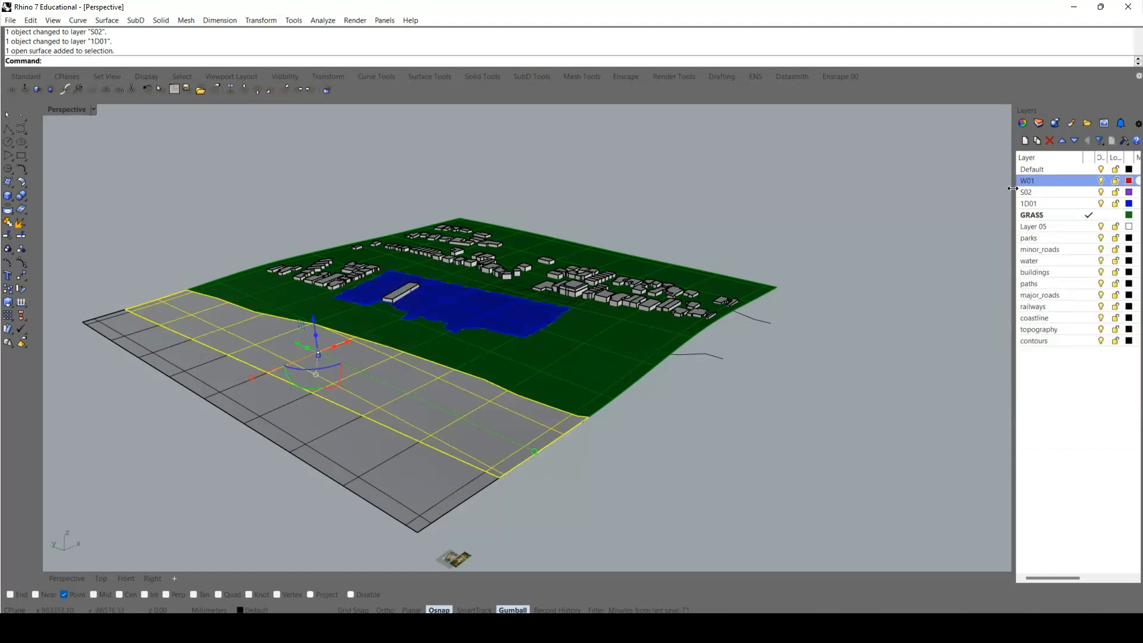
left_click(1035, 194)
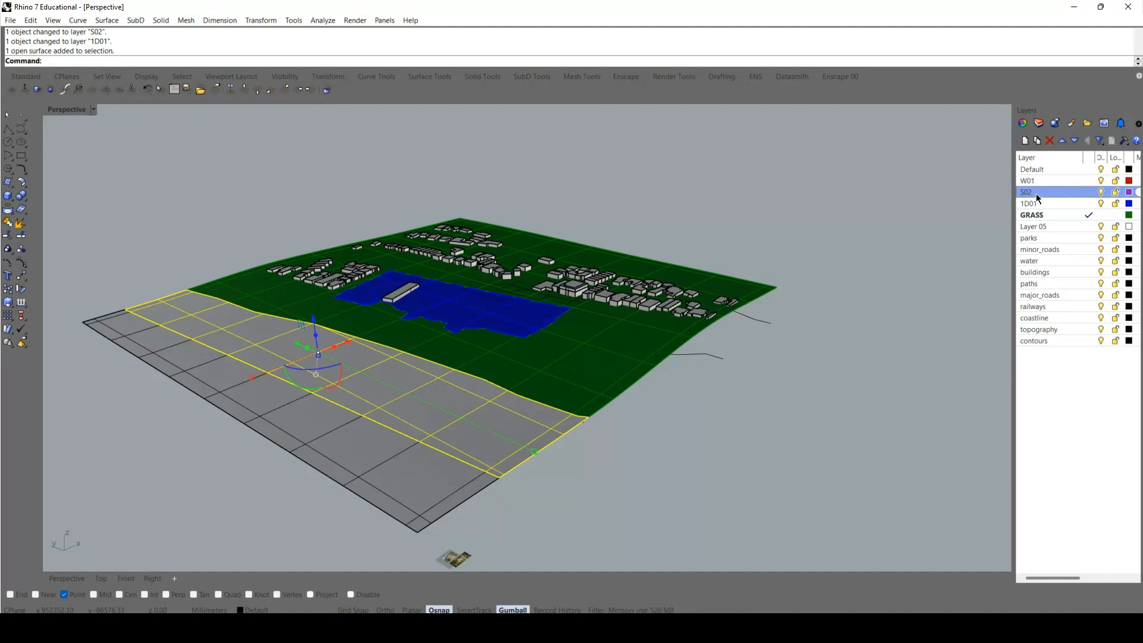
right_click(1037, 192)
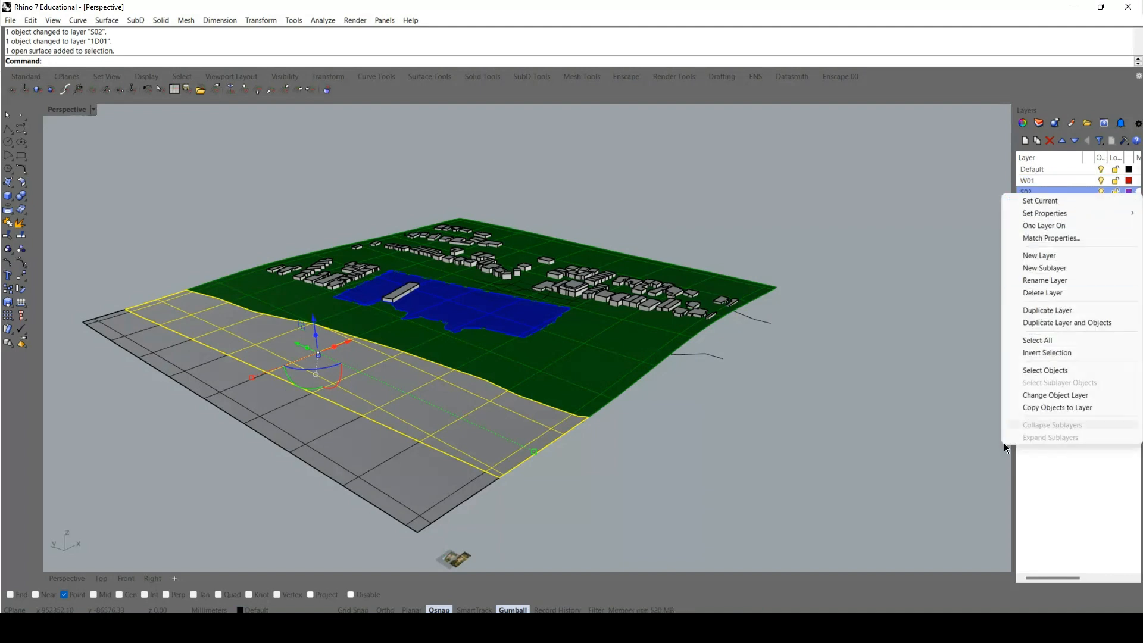
left_click(1030, 394)
left_click(641, 447)
Move the outermost strip surface on the seaward side of the terrain to the W01 layer.
left_click(397, 484)
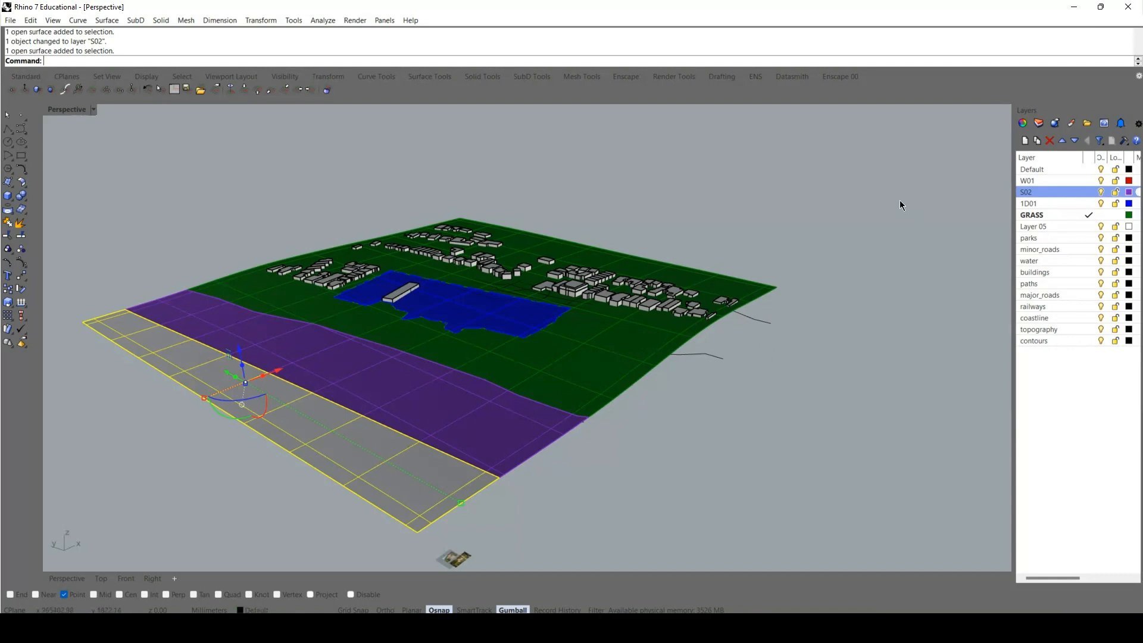
left_click(1050, 181)
right_click(1049, 180)
left_click(1044, 386)
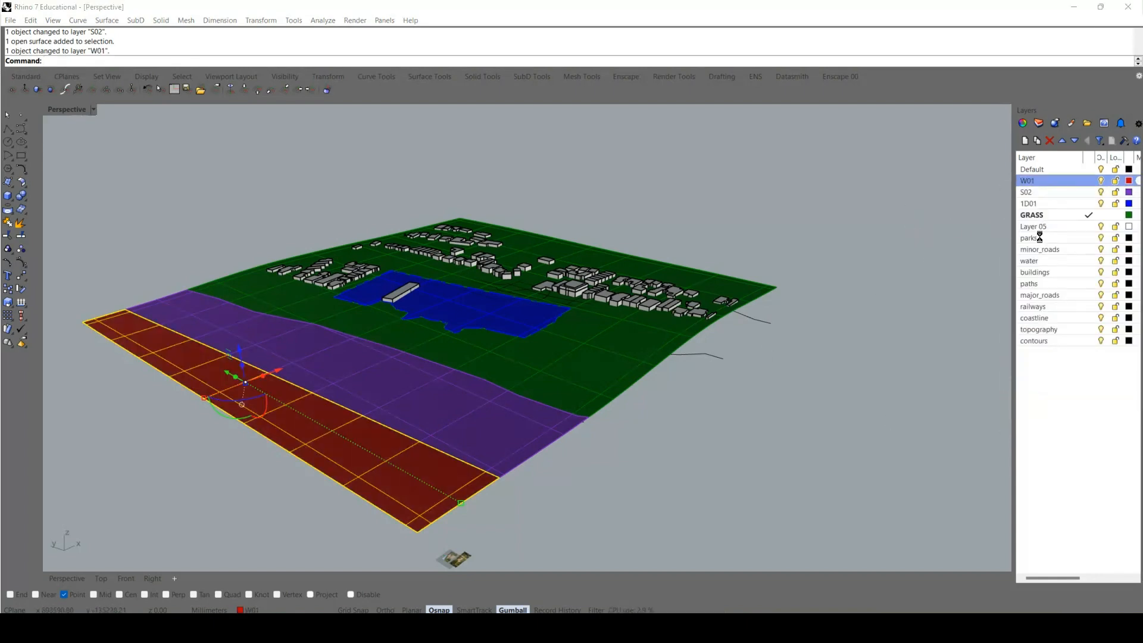
Assign the existing Plastic 01 material to the W01 layer.
left_click(1136, 180)
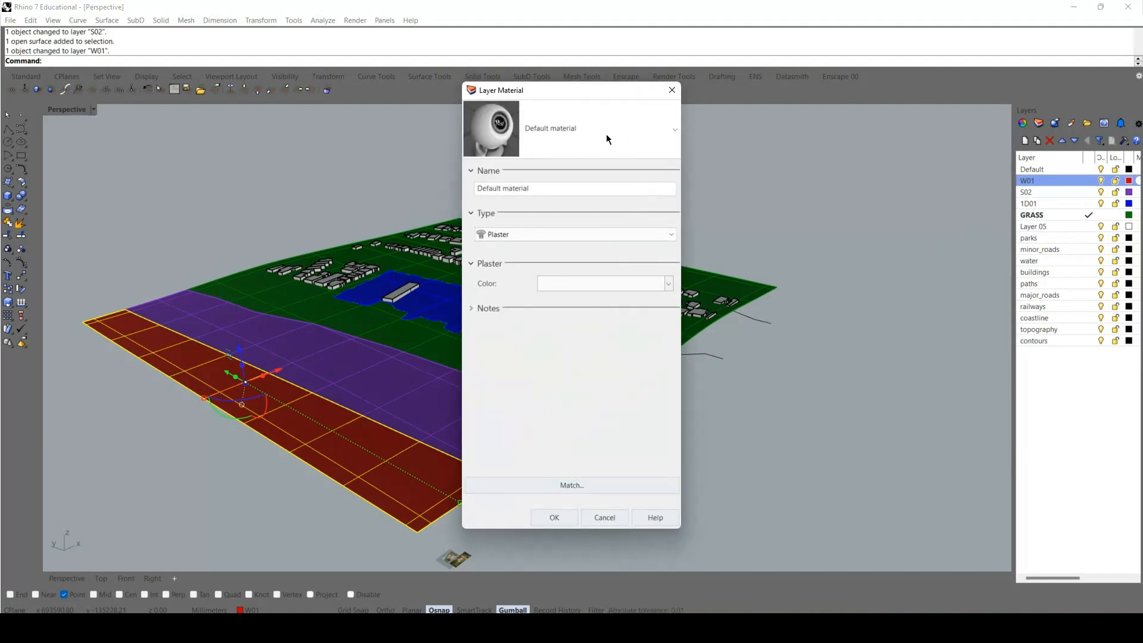
left_click(606, 134)
left_click(623, 126)
left_click(603, 134)
left_click(528, 321)
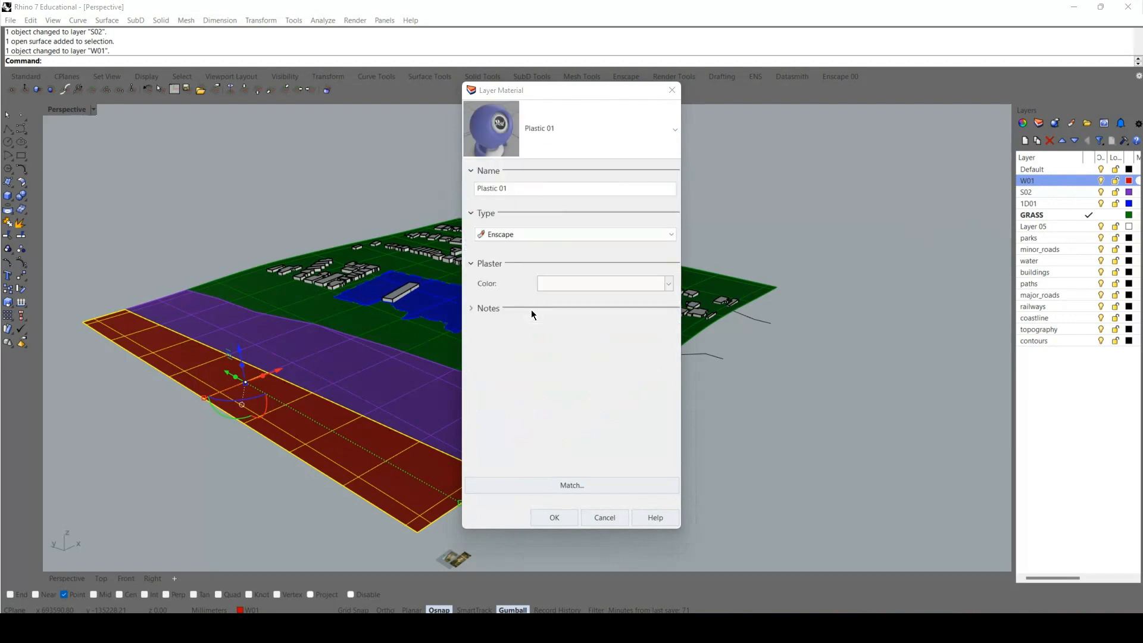
left_click(565, 517)
Assign the existing Sand 01 material to the S02 layer.
left_click(1137, 191)
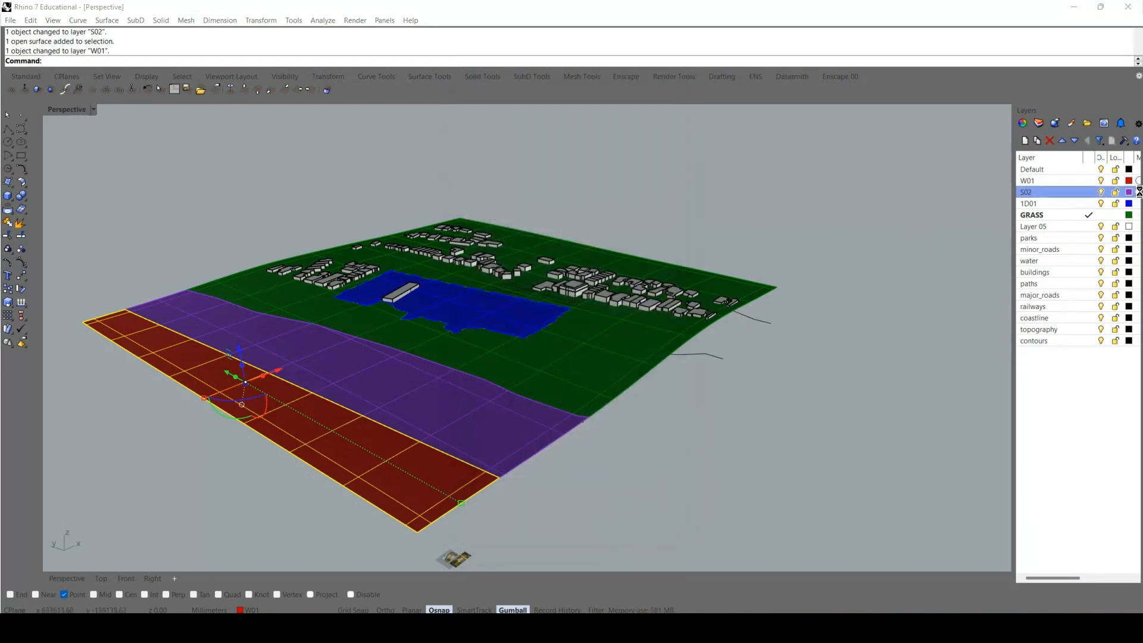
left_click(580, 139)
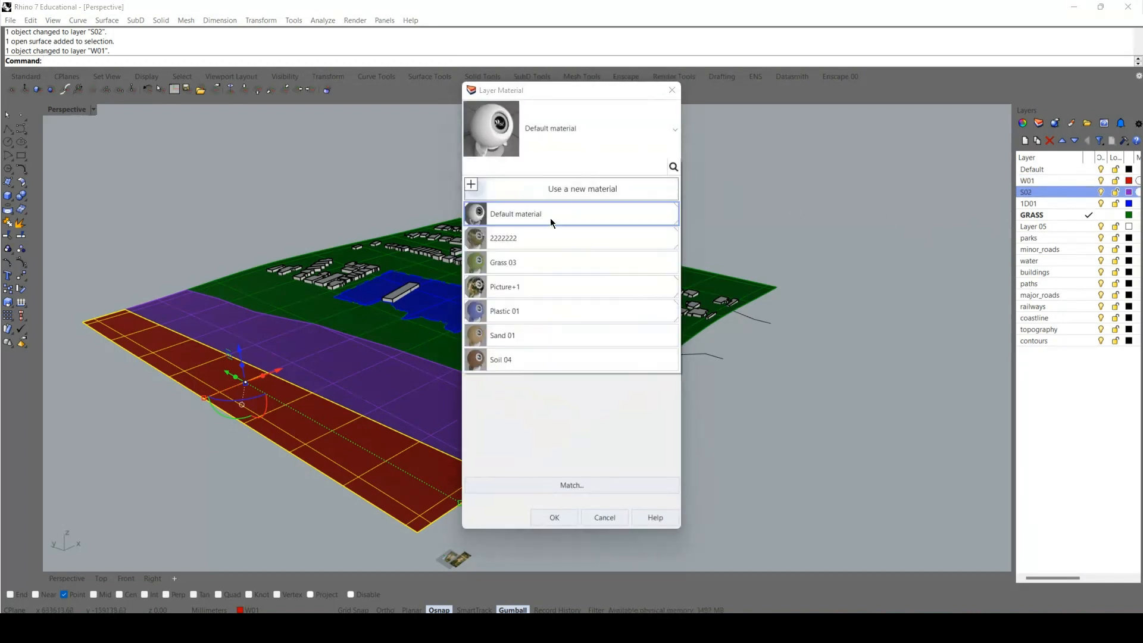
left_click(519, 333)
left_click(573, 521)
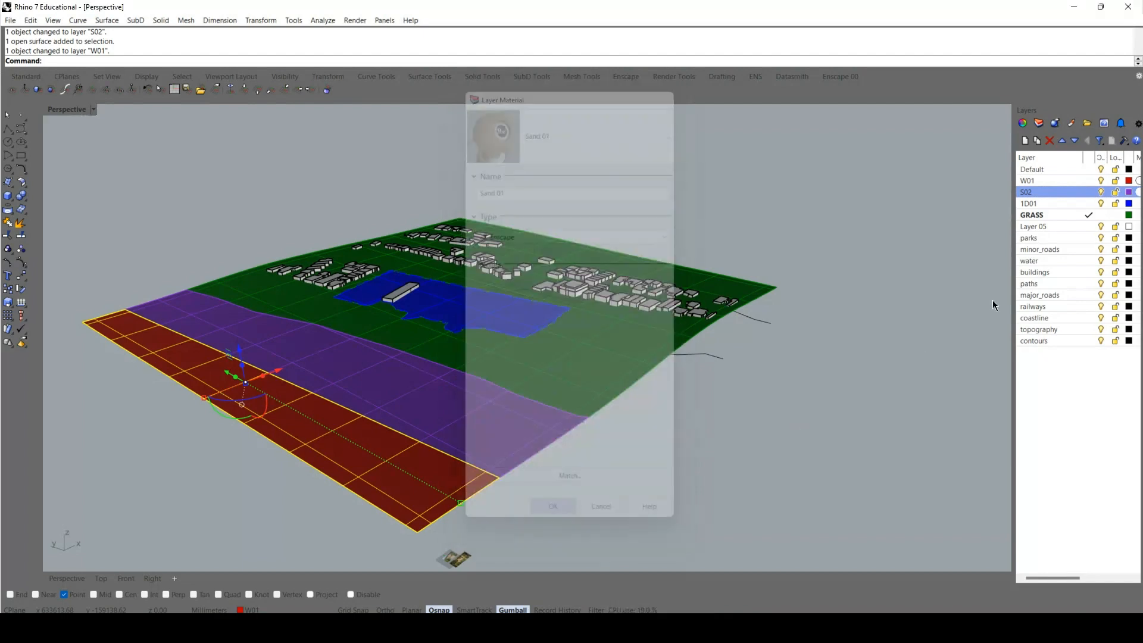
Assign the existing Soil 04 material to the 1D01 layer.
left_click(1137, 203)
left_click(632, 125)
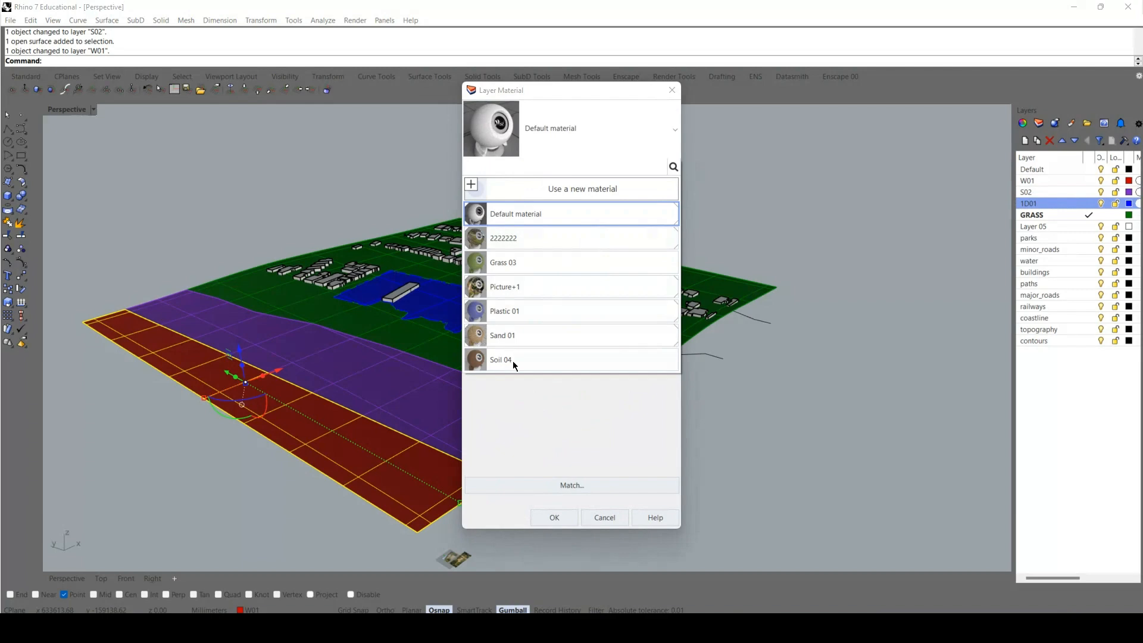
left_click(512, 361)
left_click(574, 516)
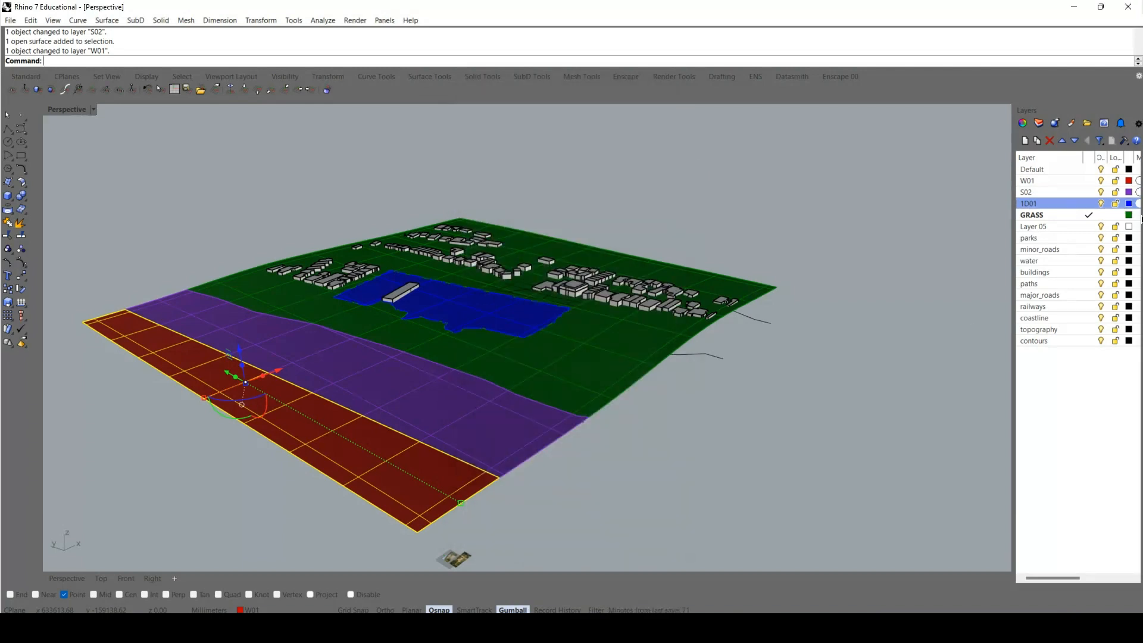
Assign the existing Grass 03 material to the GRASS layer and clear the surface selection.
left_click(1137, 215)
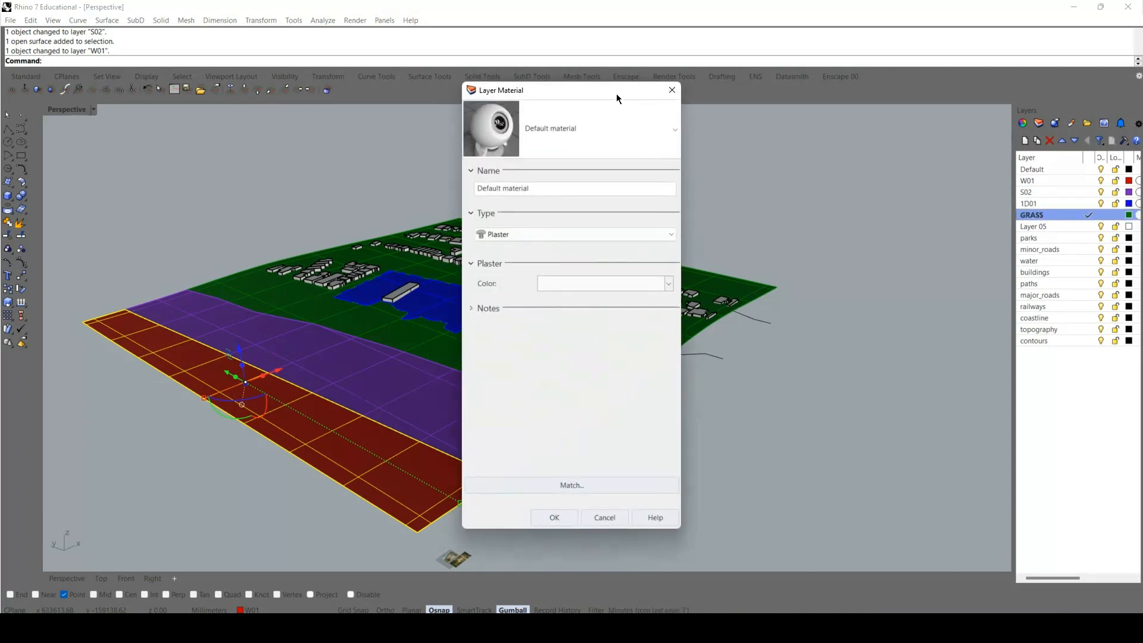
left_click(616, 147)
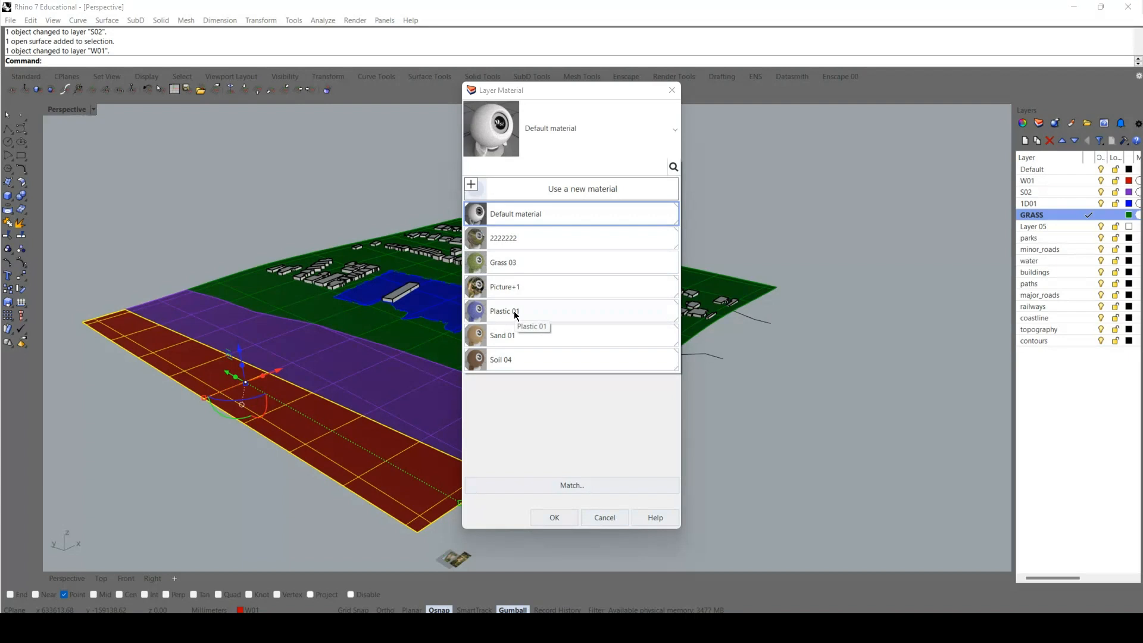
left_click(511, 262)
left_click(564, 522)
left_click(666, 417)
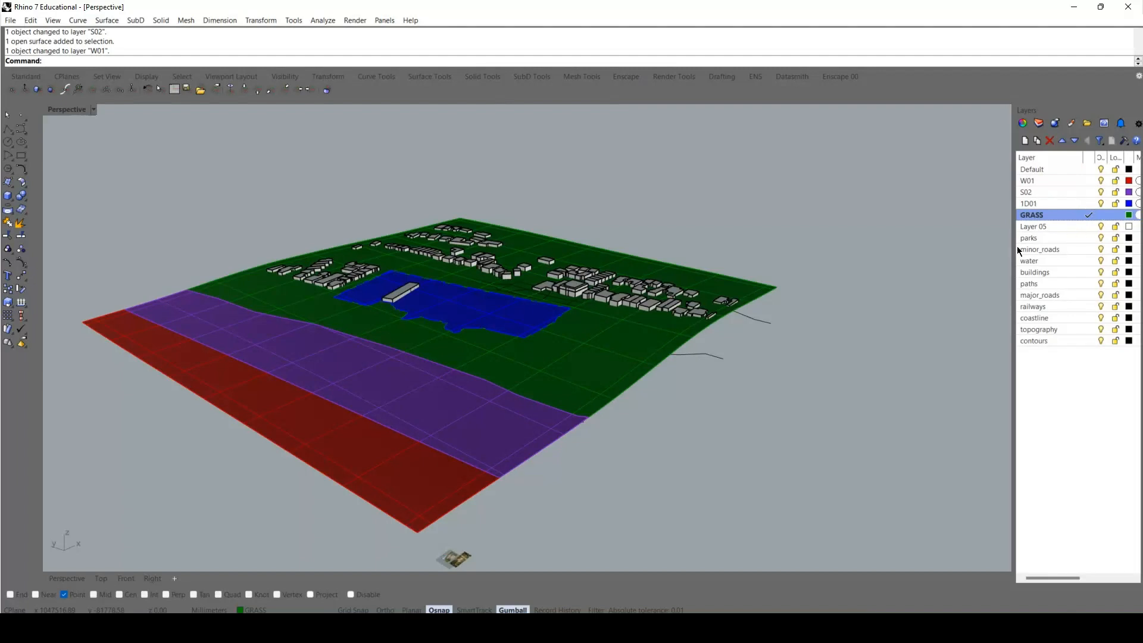
Widen the layer list so the Material and Linetype columns can be read.
left_click_drag(1019, 249, 1131, 82)
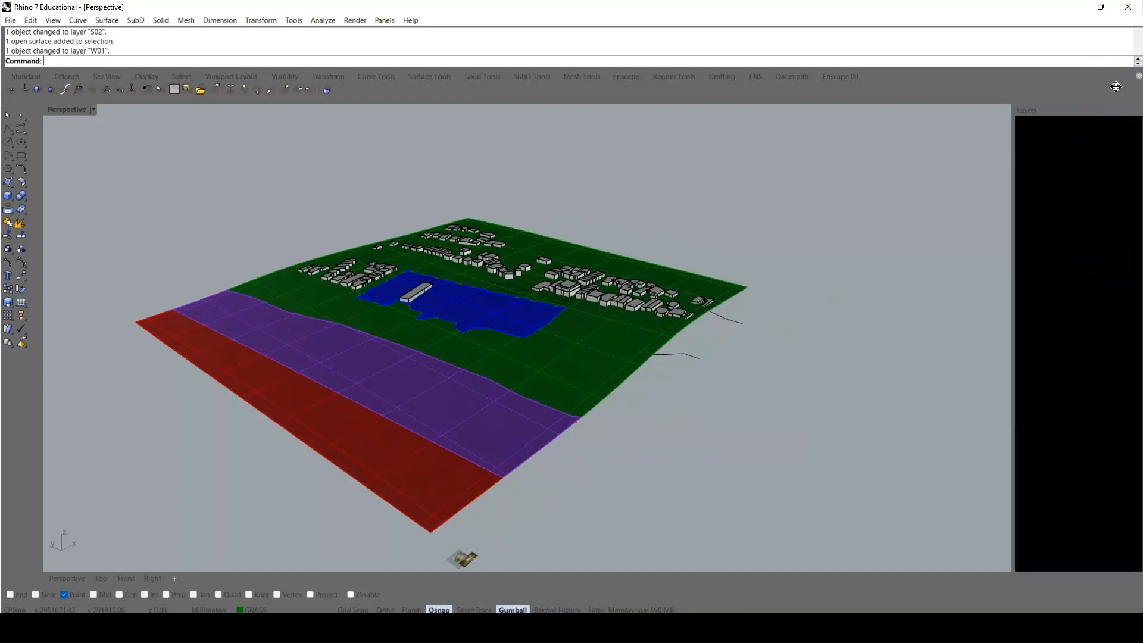
left_click_drag(929, 195, 947, 195)
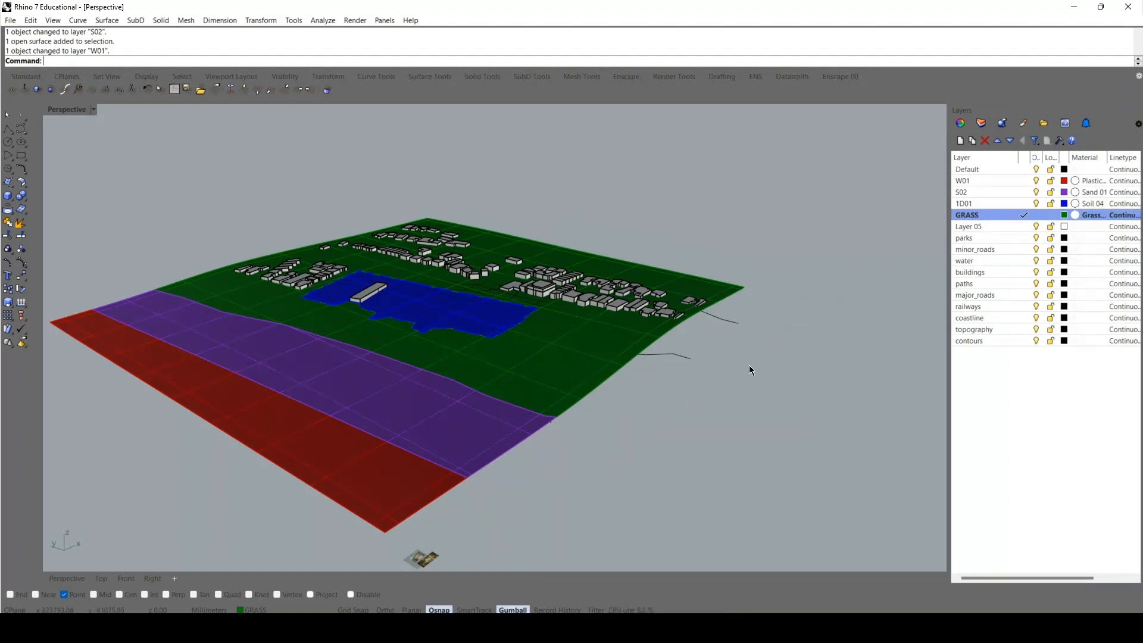
scroll(336, 378, "up", 3)
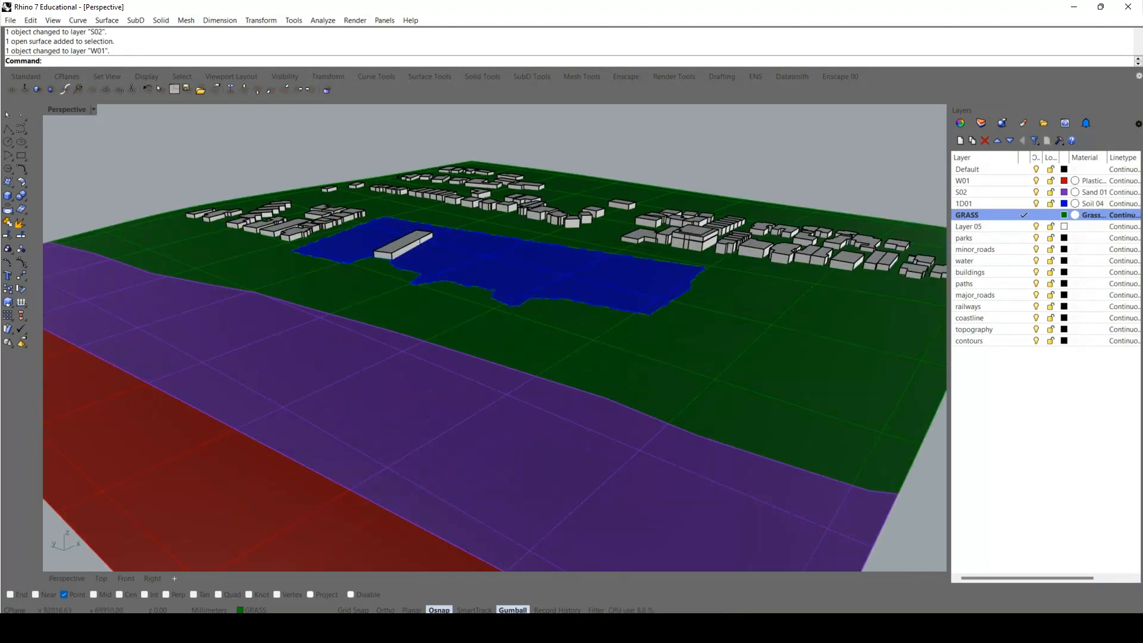
Switch to the Enscape render and examine the water, sand, grass and soil textures across the coastal site.
left_click(683, 541)
right_click_drag(612, 338, 1125, 436)
right_click_drag(203, 377, 1103, 416)
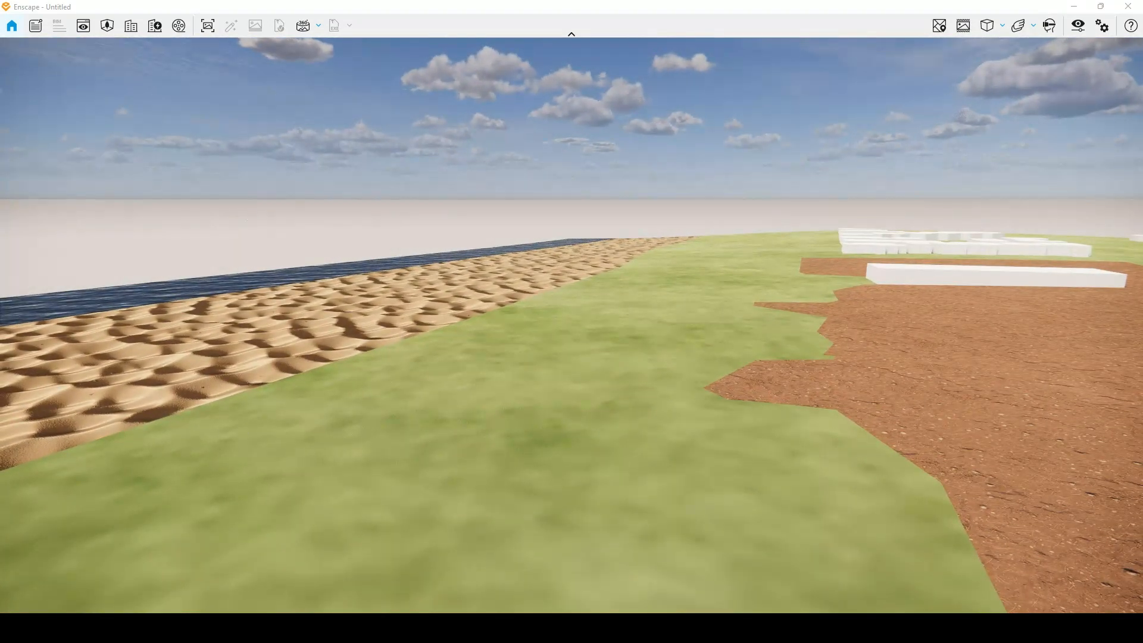
right_click_drag(791, 487, 541, 191)
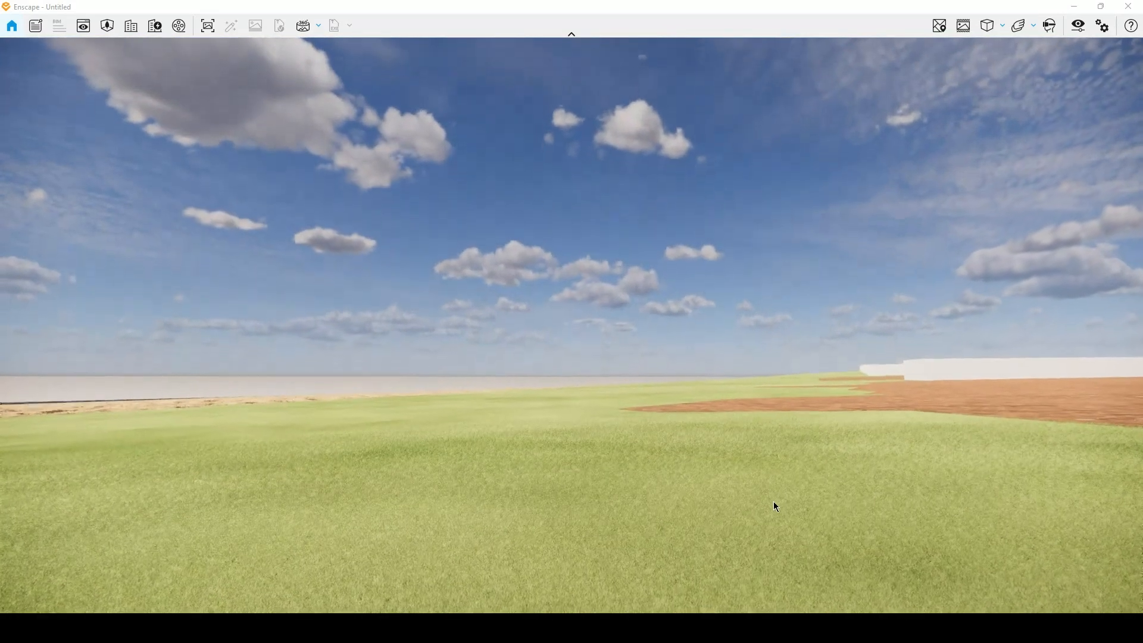
right_click_drag(816, 472, 499, 509)
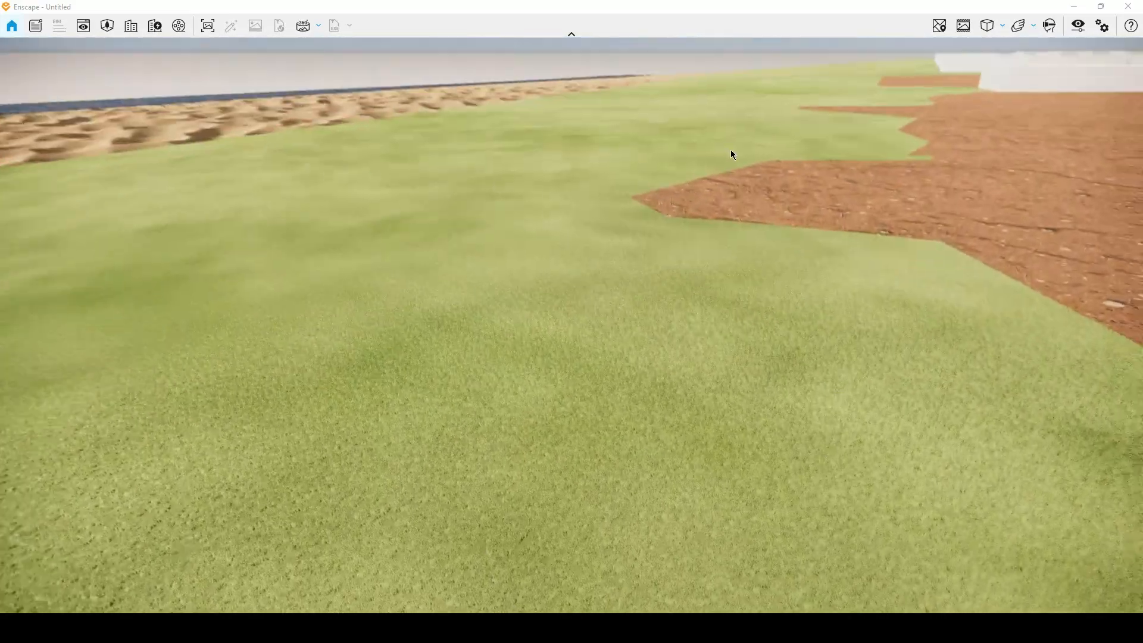
right_click_drag(786, 371, 1, 322)
right_click_drag(626, 353, 0, 499)
right_click_drag(687, 363, 727, 129)
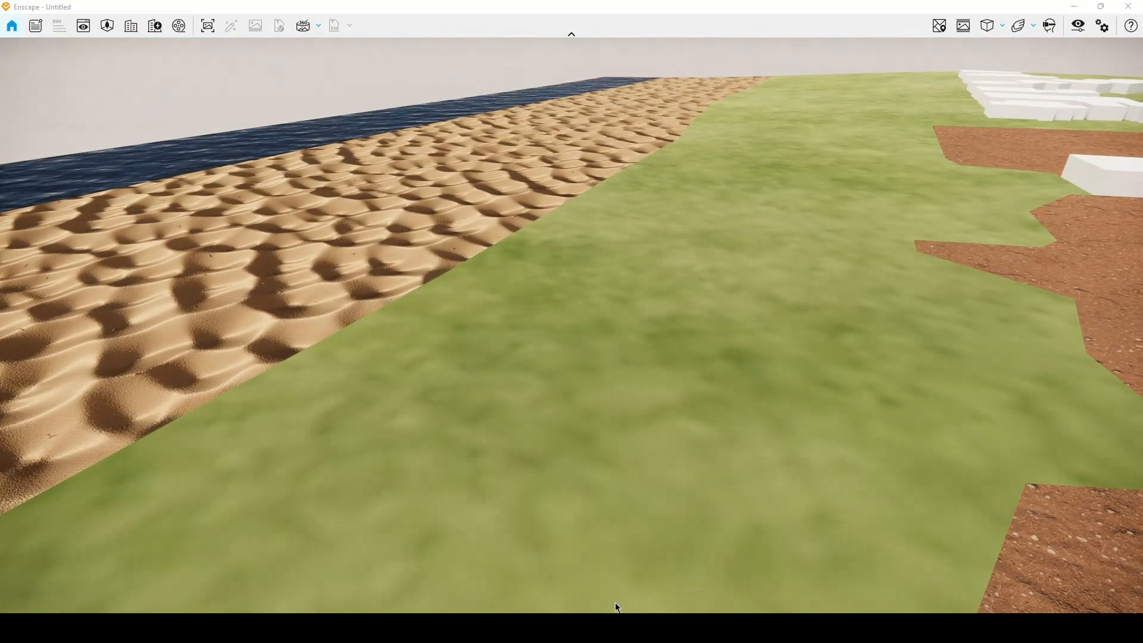
Return to Rhino, open the Enscape Material Editor with EnscapeOpenMaterialEditorCommand and select the Sand 01 material.
mouse_move(590, 586)
left_click(581, 543)
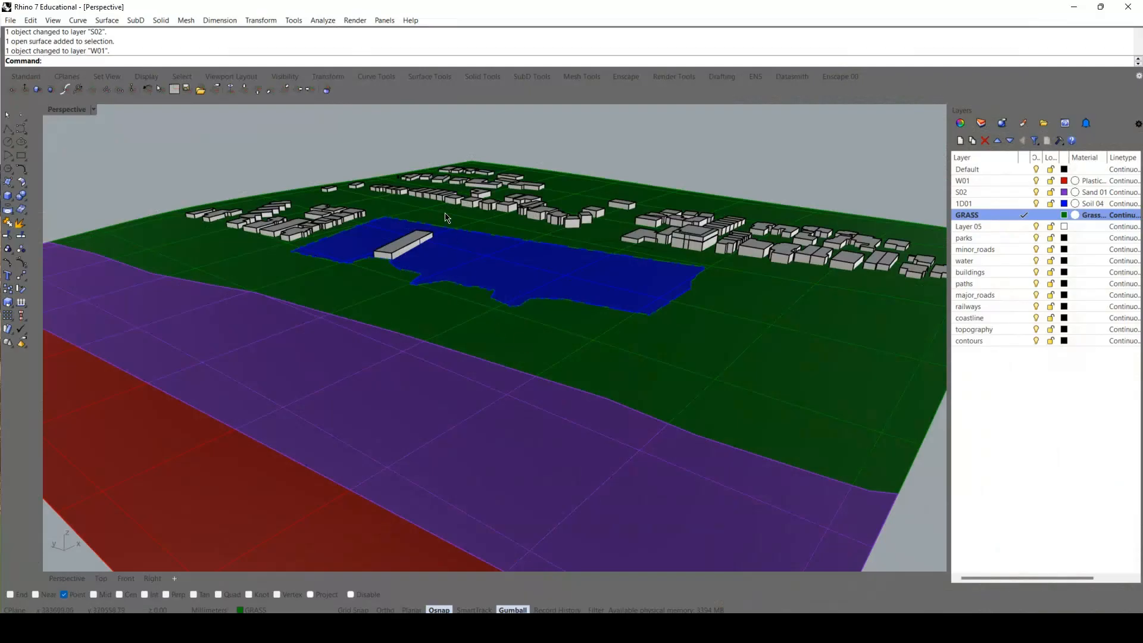
type("Enscape")
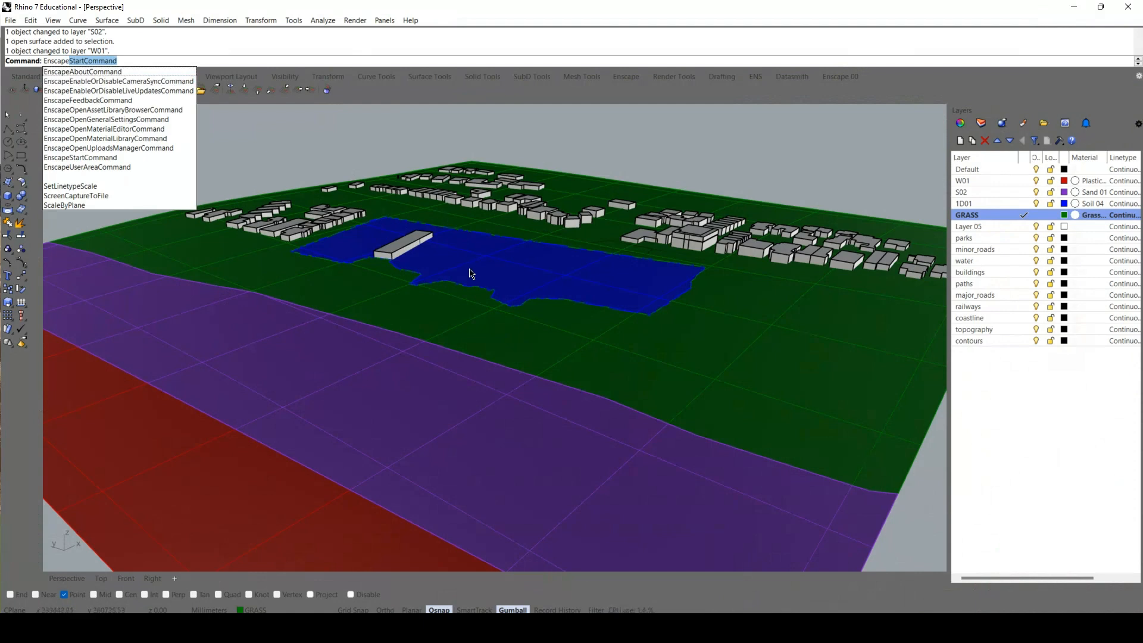
left_click(131, 129)
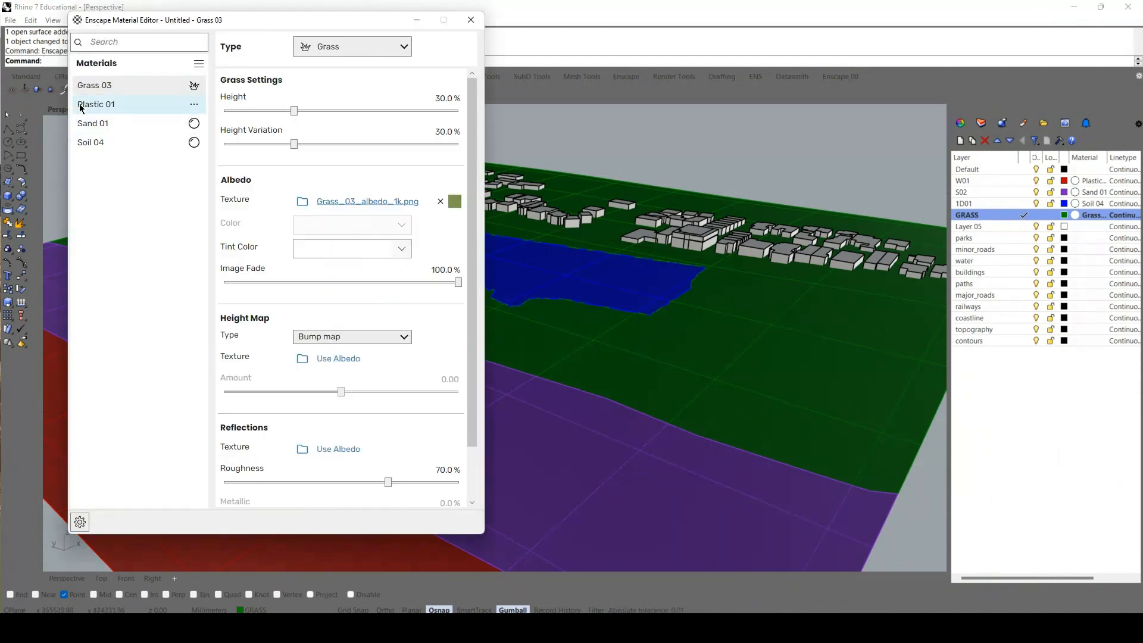
left_click(120, 124)
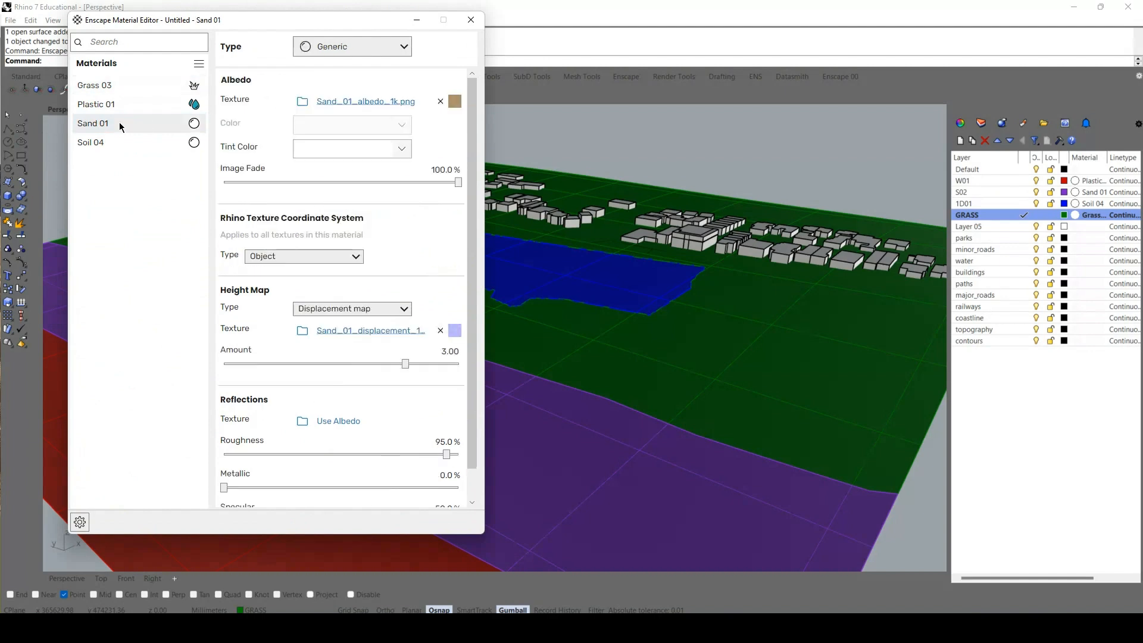
Set the Sand 01 albedo texture's width and height to 0.001 and check the displacement texture's transformation values.
left_click(373, 102)
left_click(310, 352)
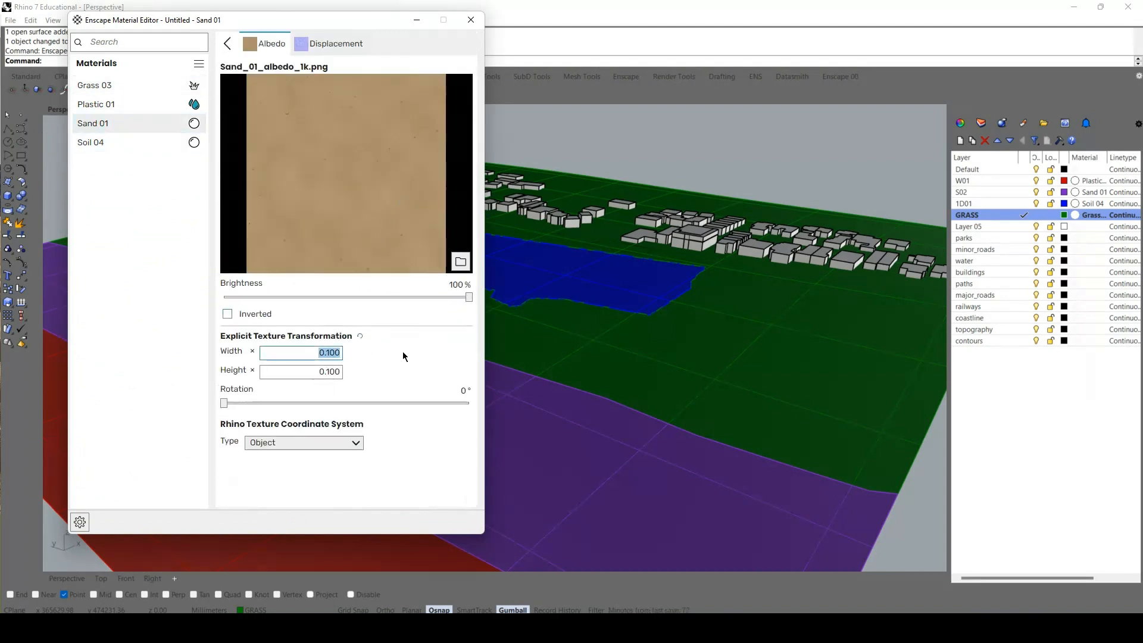
type("0.001")
left_click(338, 373)
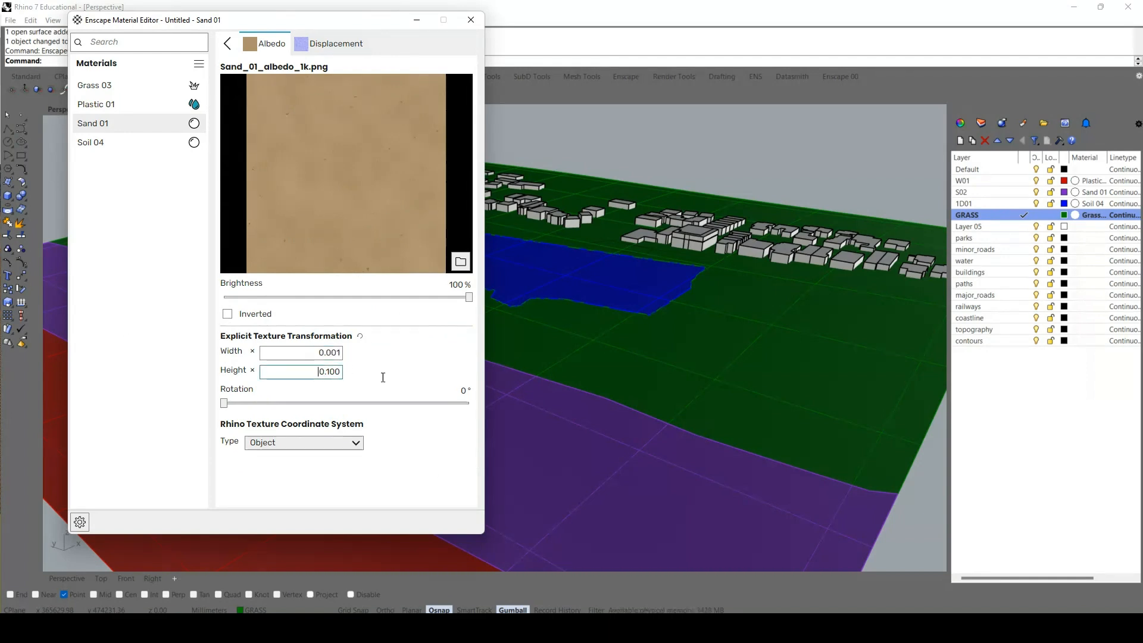
type("0.001")
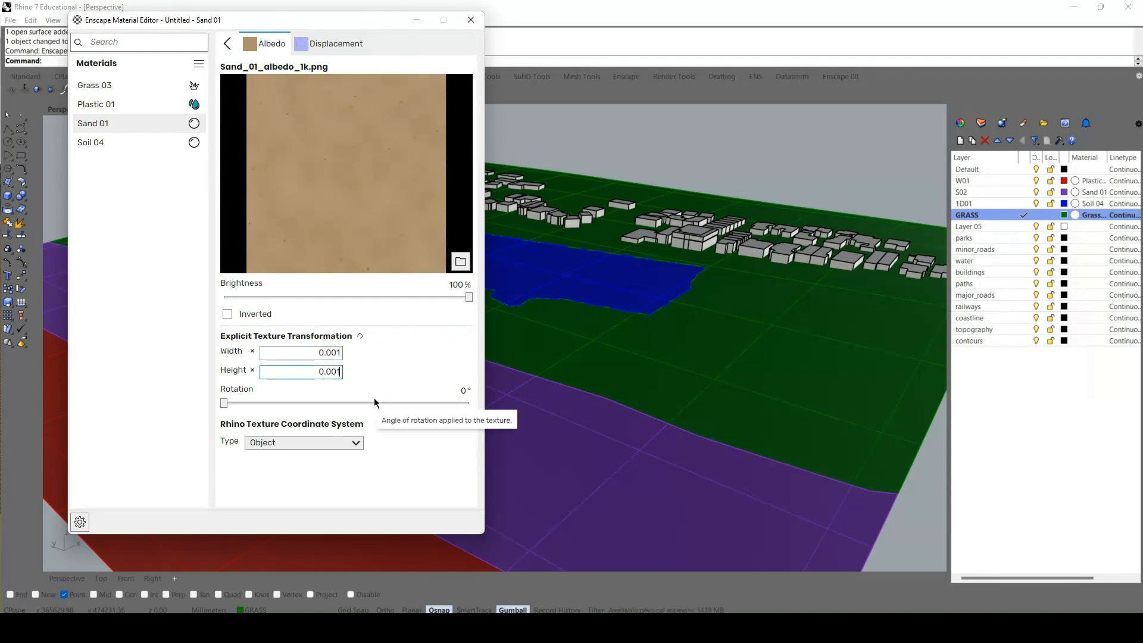
left_click(381, 357)
left_click(331, 45)
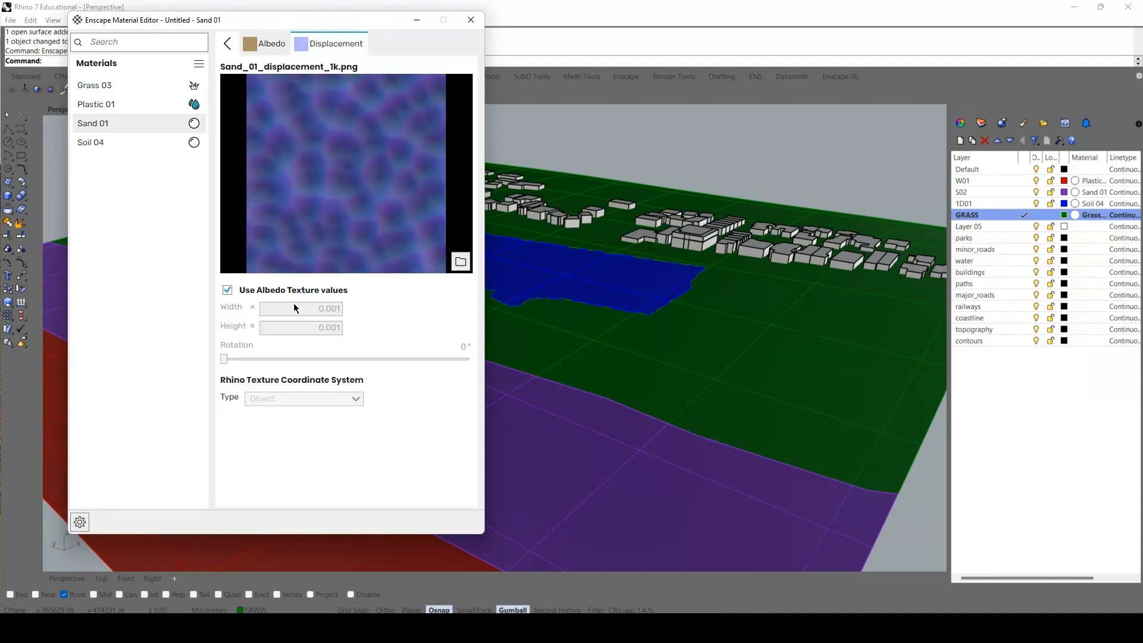
Set the Soil 04 albedo texture's width and height to 0.001 after checking the Plastic 01 and Grass 03 settings.
left_click(102, 109)
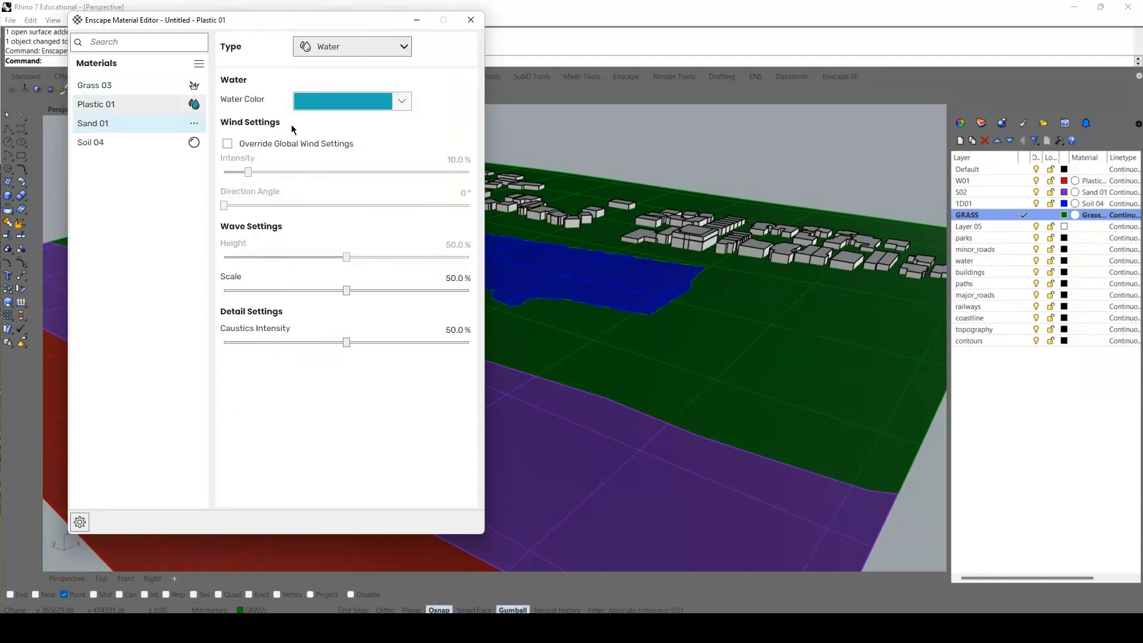
left_click(98, 85)
left_click(98, 143)
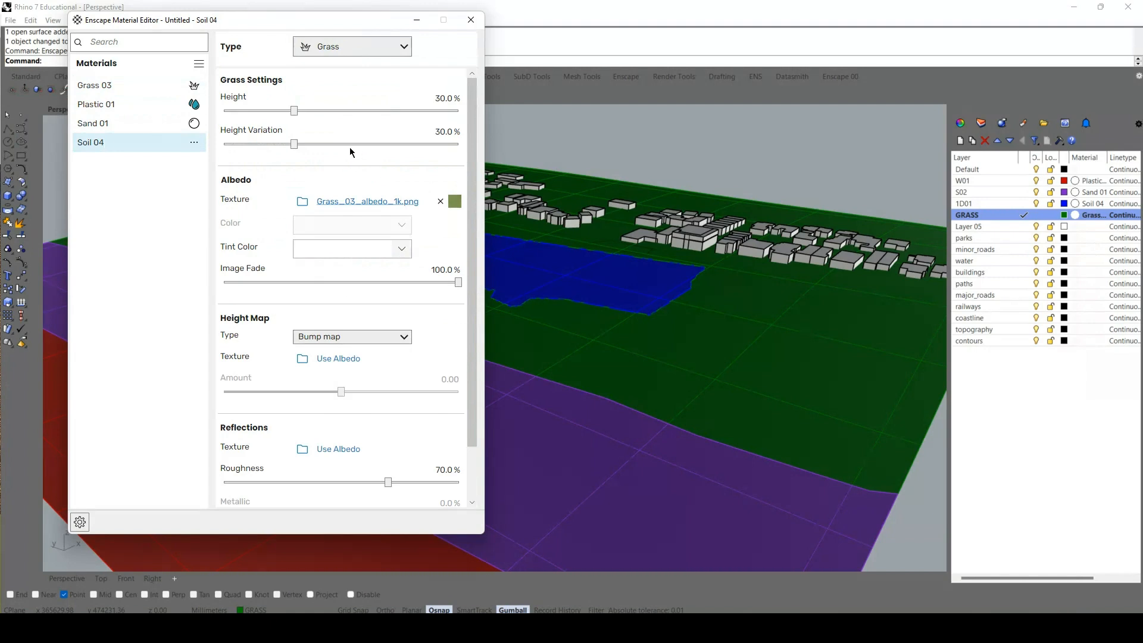
left_click(363, 102)
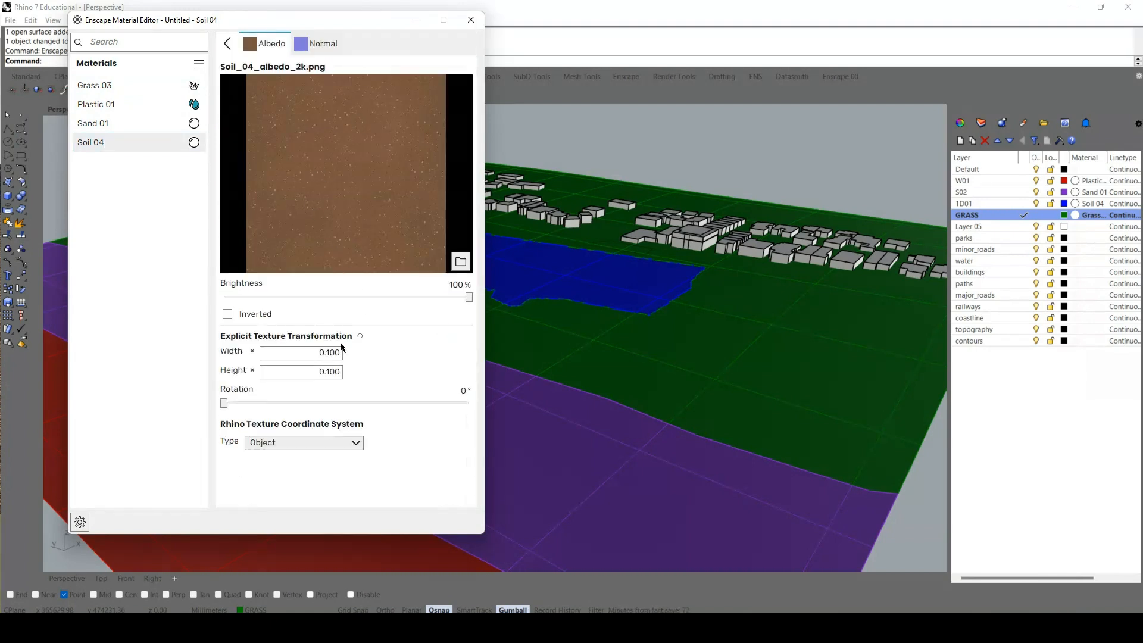
left_click(319, 353)
key("ctrl+a")
key("BackSpace")
type("0.001")
left_click(329, 372)
key("ctrl+a")
key("BackSpace")
type("0.001")
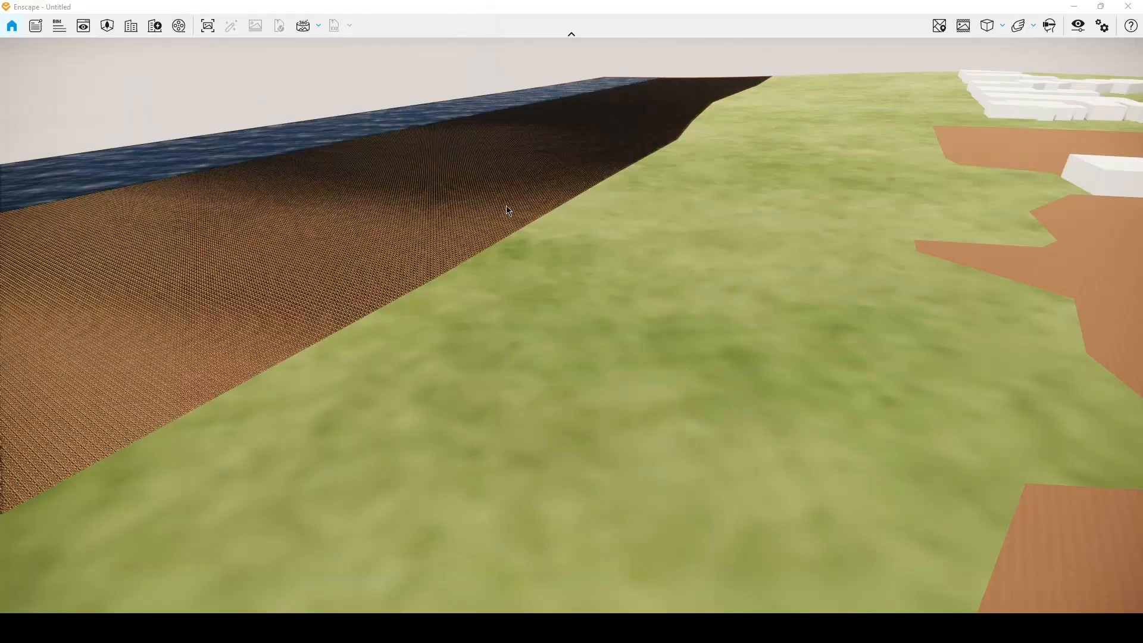
Examine the rescaled sand and soil textures in the Enscape render around the beach and park area.
right_click_drag(341, 296, 1141, 173)
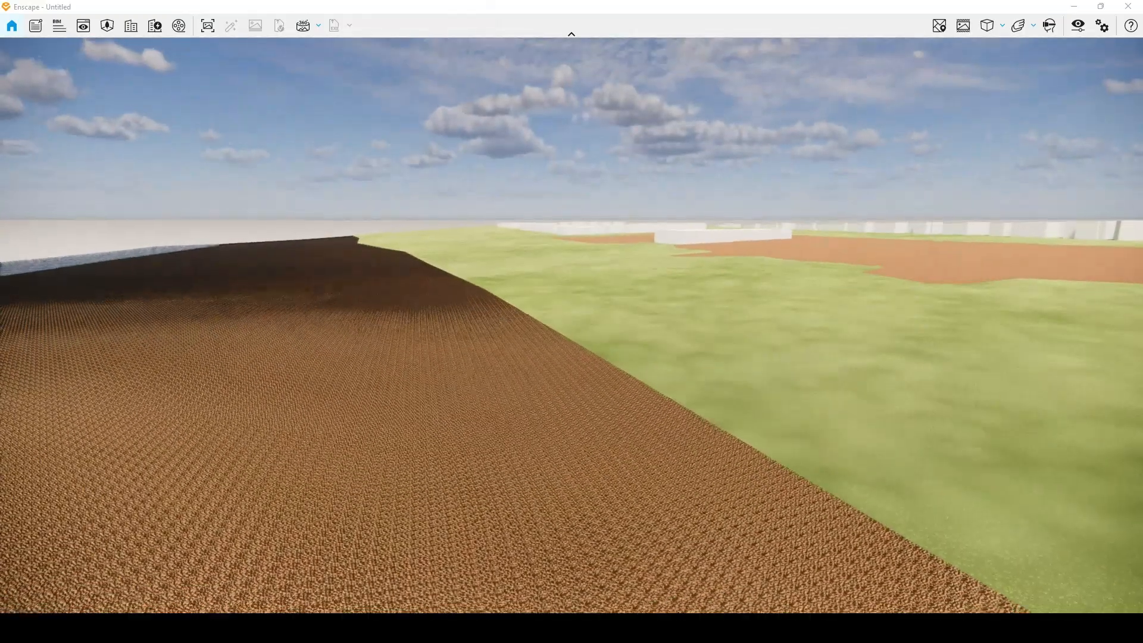
left_click_drag(357, 170, 344, 291)
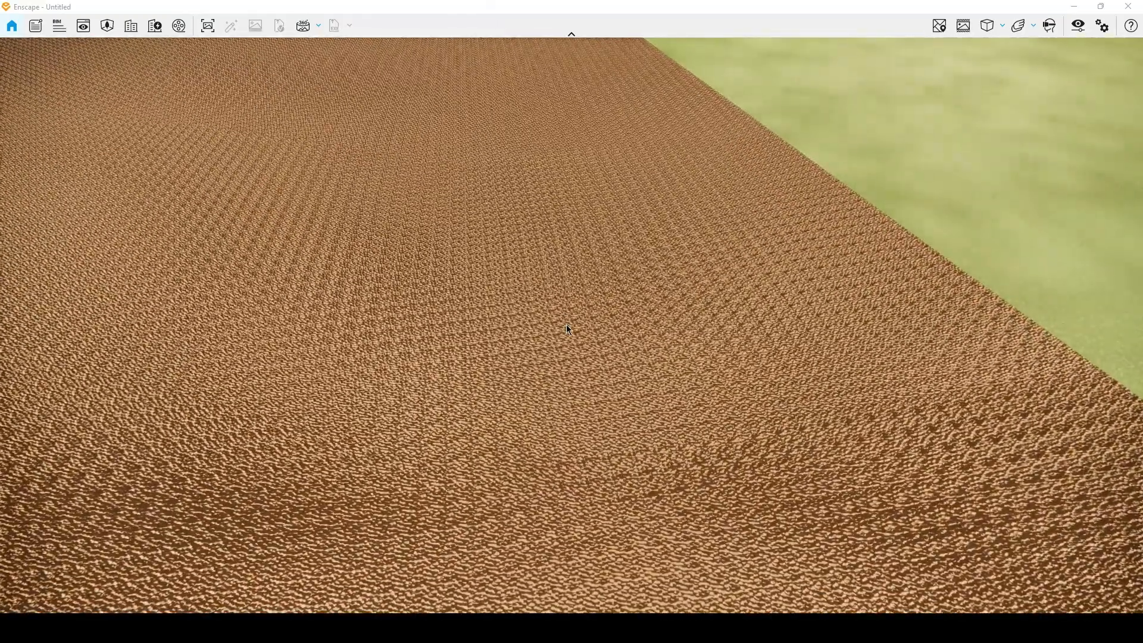
left_click_drag(565, 324, 544, 179)
left_click_drag(308, 302, 256, 96)
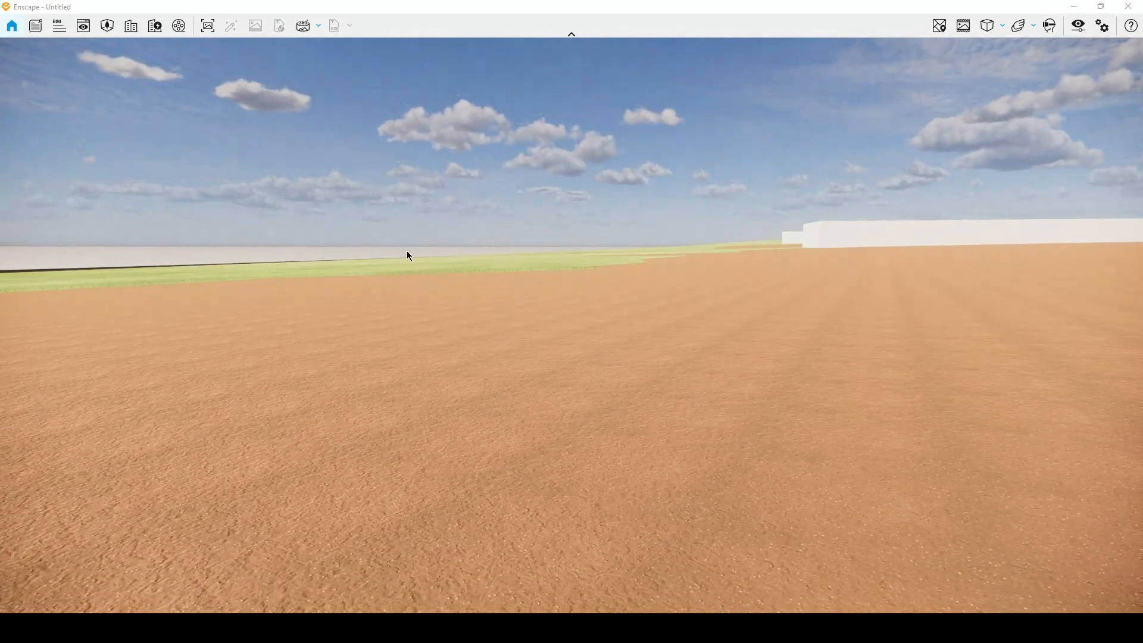
right_click_drag(407, 253, 945, 472)
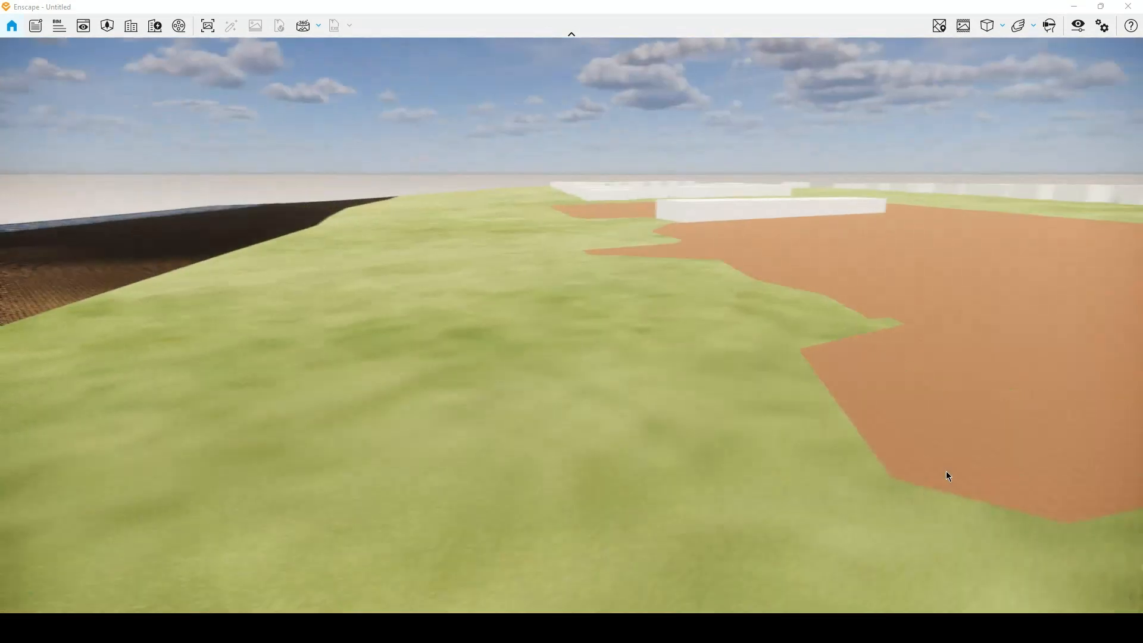
left_click_drag(370, 340, 730, 340)
right_click_drag(730, 340, 164, 299)
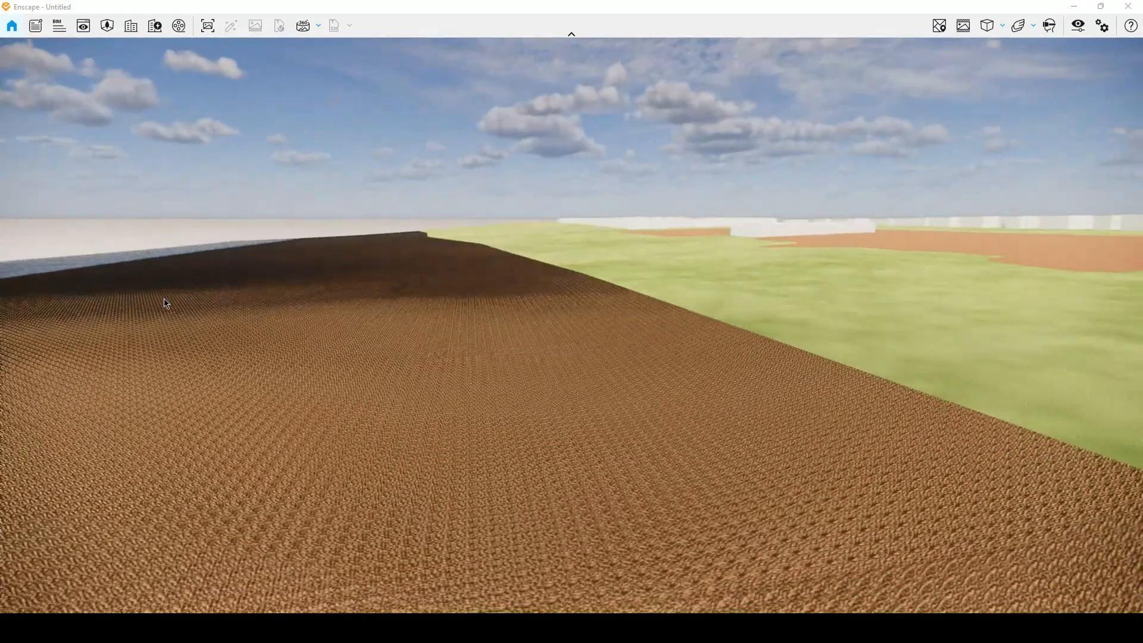
Return to Rhino, select the beach surface, open Sand 01 in the Enscape Material Editor and check its displacement texture.
left_click(530, 563)
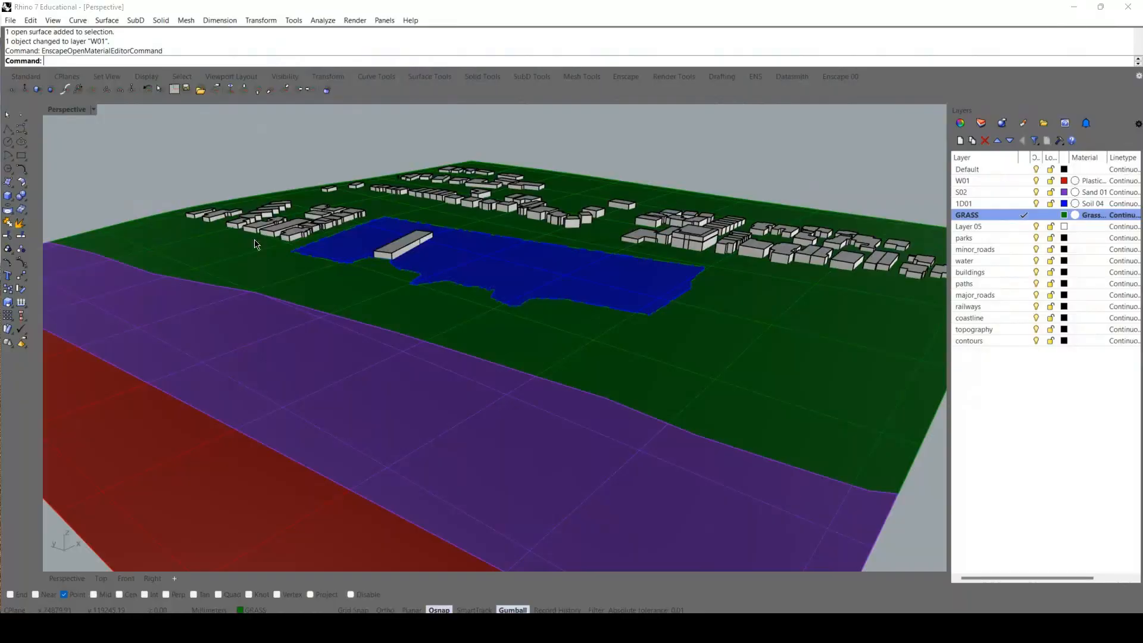
left_click(256, 376)
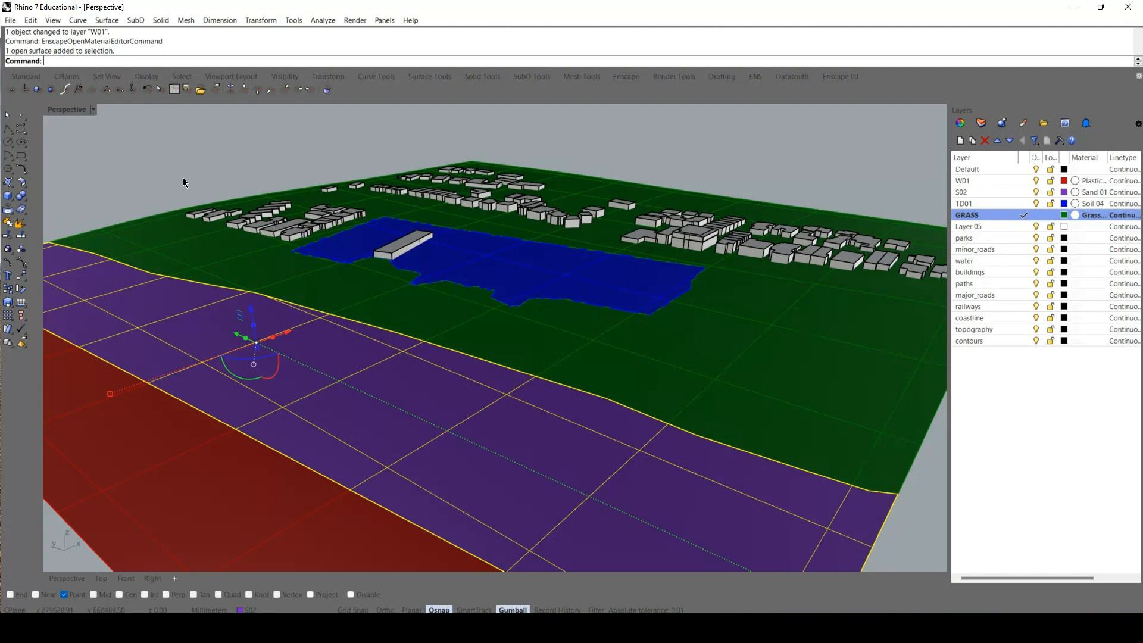
left_click(125, 123)
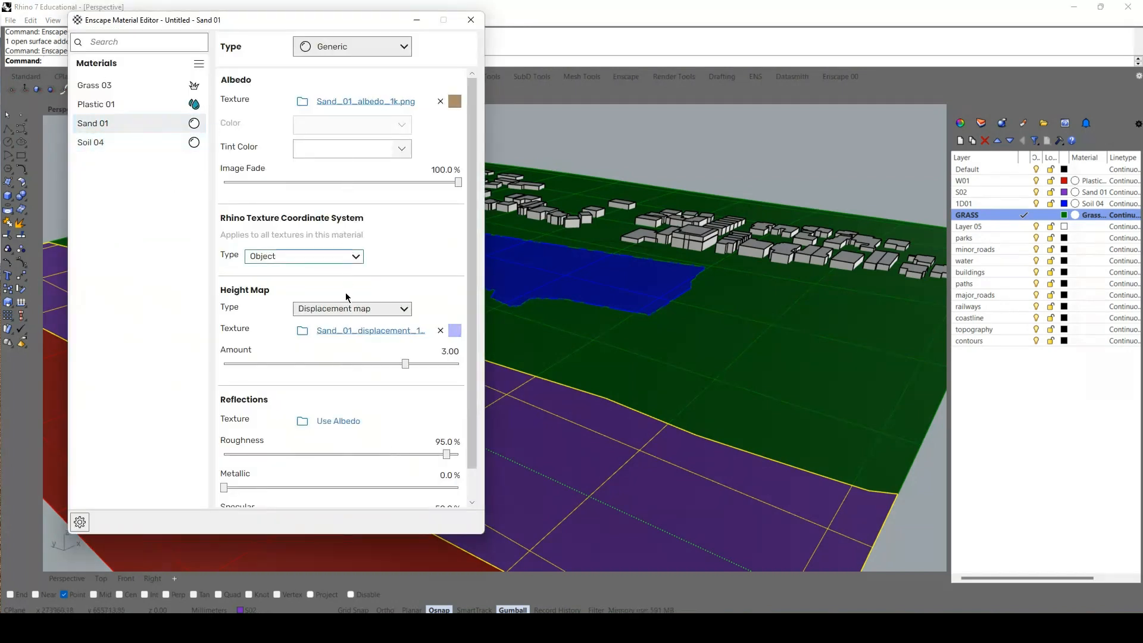
left_click(339, 331)
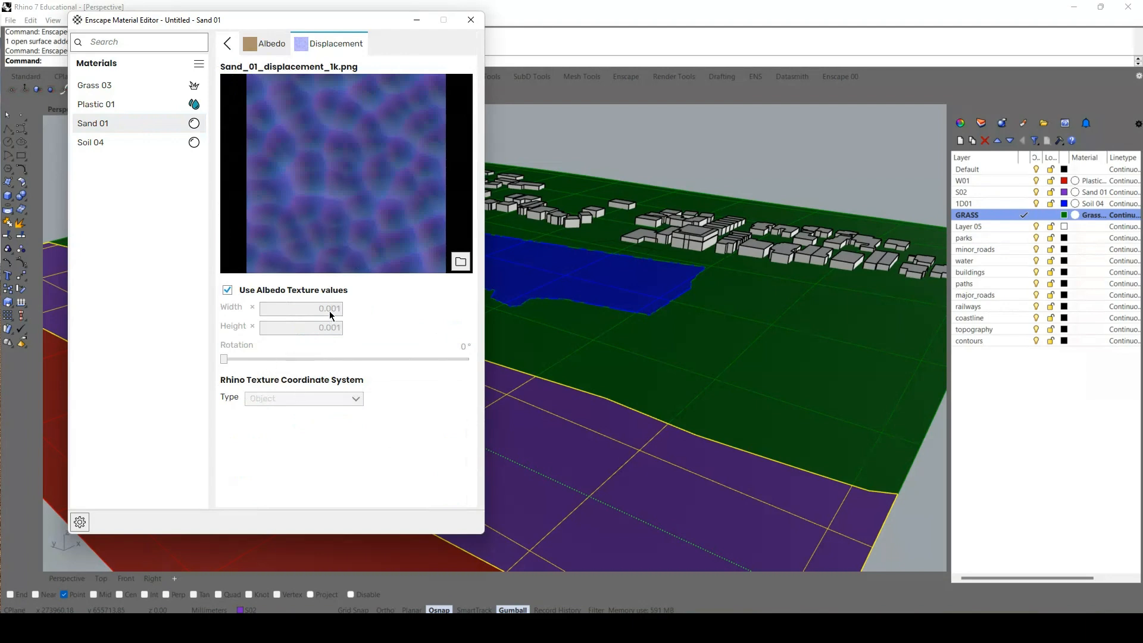
Set the Sand 01 albedo texture's explicit width and height to 0.010 and leave the Material Editor.
left_click(266, 43)
left_click(349, 350)
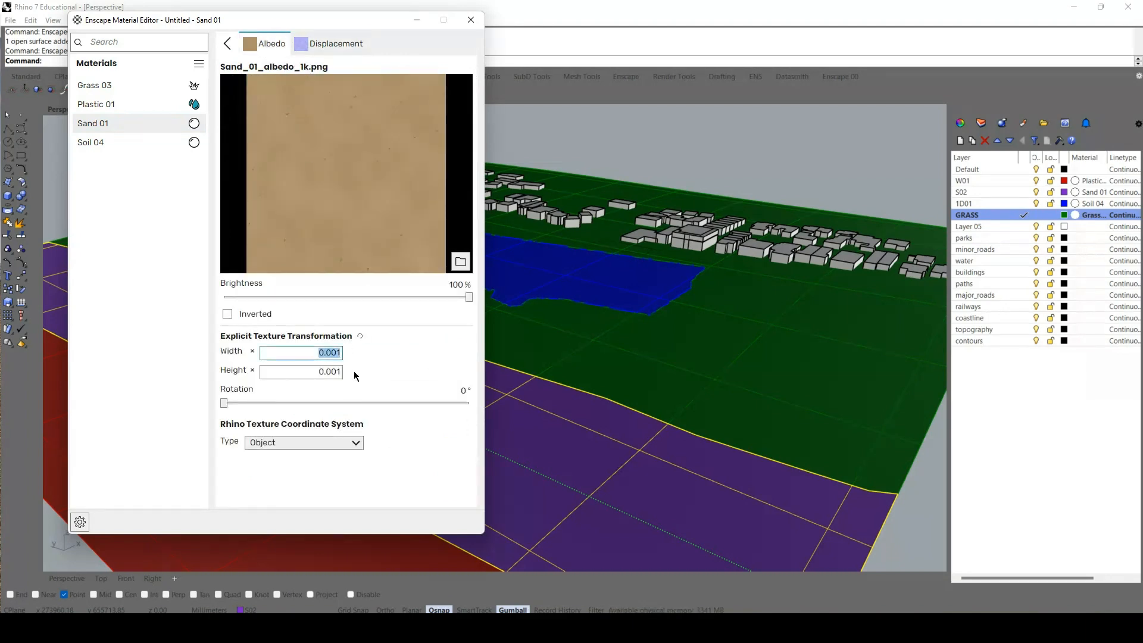
left_click(333, 352)
key("BackSpace")
left_click(330, 372)
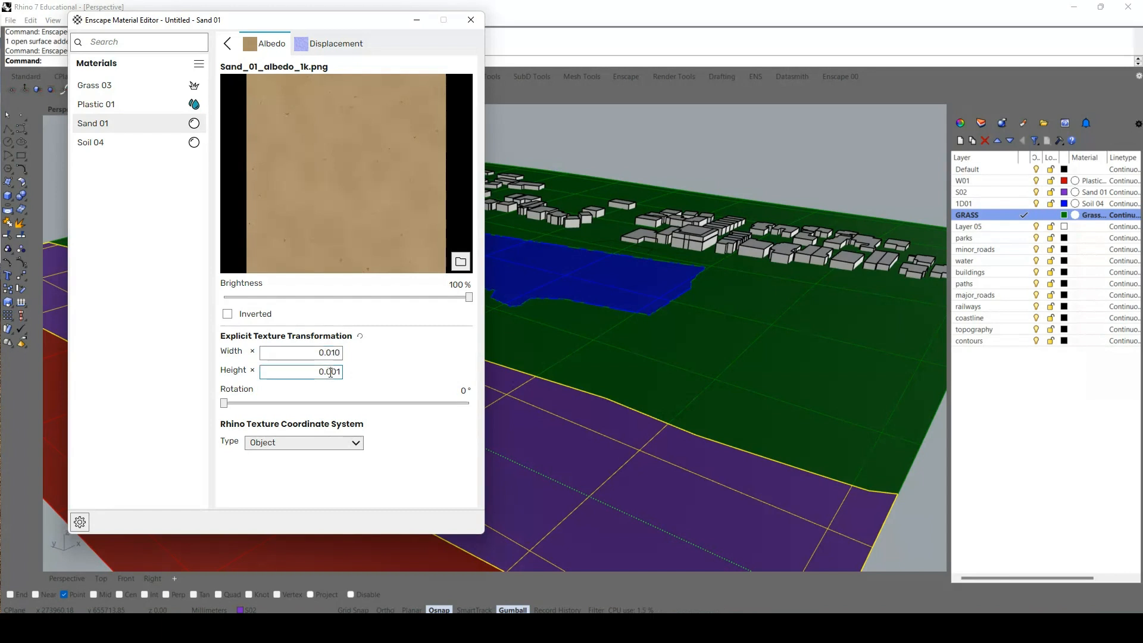
left_click(473, 21)
Inspect the soil and grass areas of the park in the Enscape render.
right_click_drag(624, 244, 644, 390)
left_click_drag(644, 390, 694, 368)
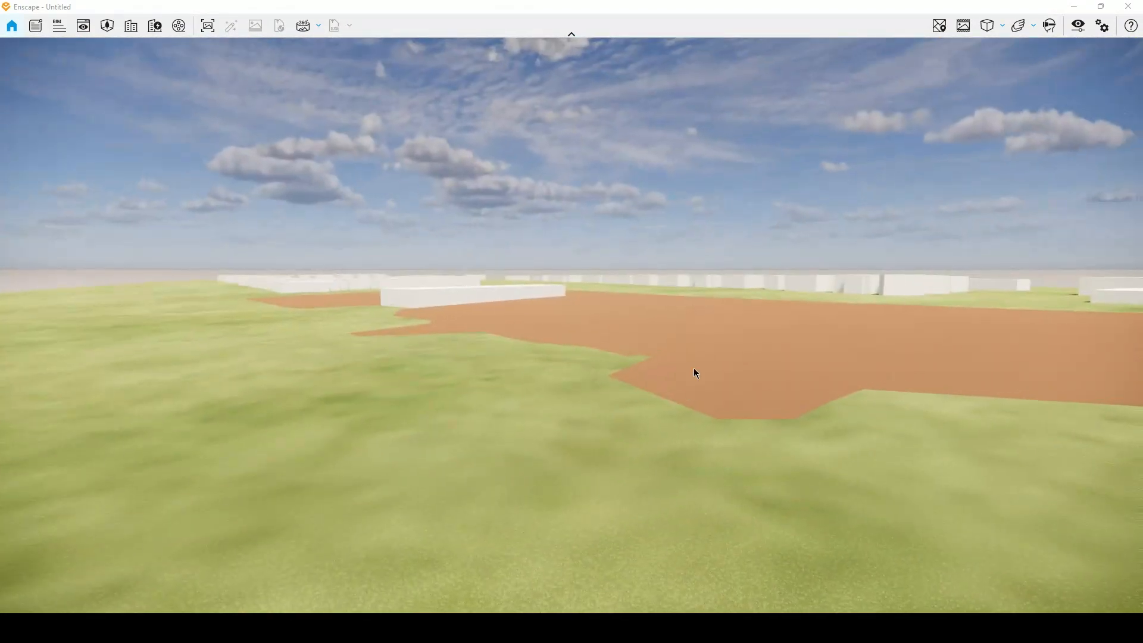
scroll(693, 369, "up", 5)
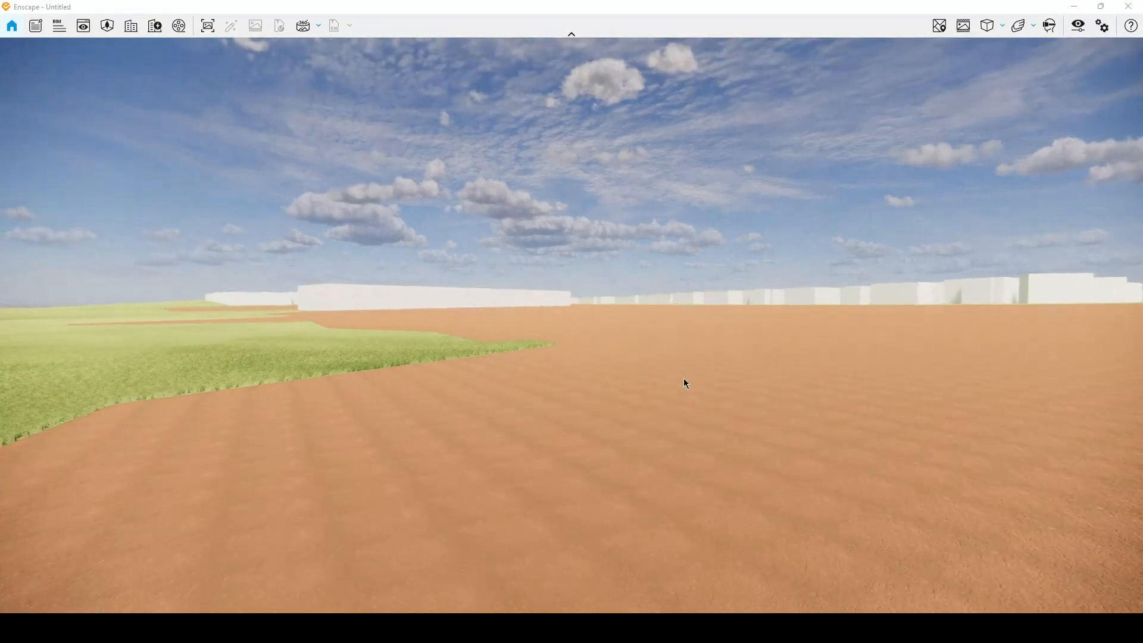
right_click_drag(722, 348, 319, 395)
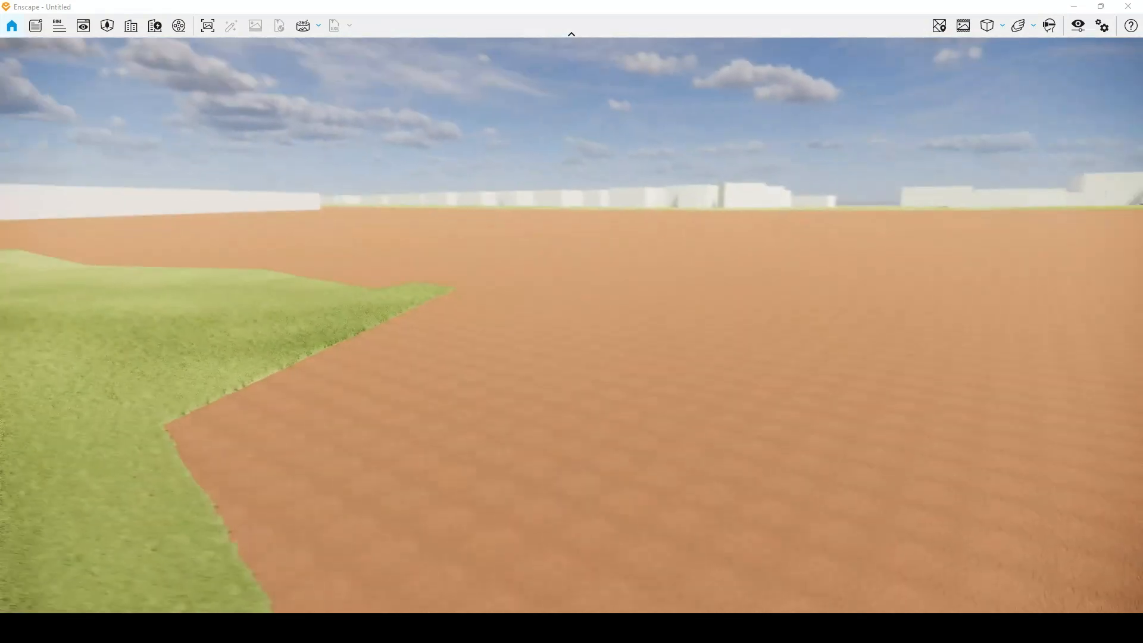
left_click_drag(797, 381, 306, 393)
left_click_drag(1002, 392, 1140, 424)
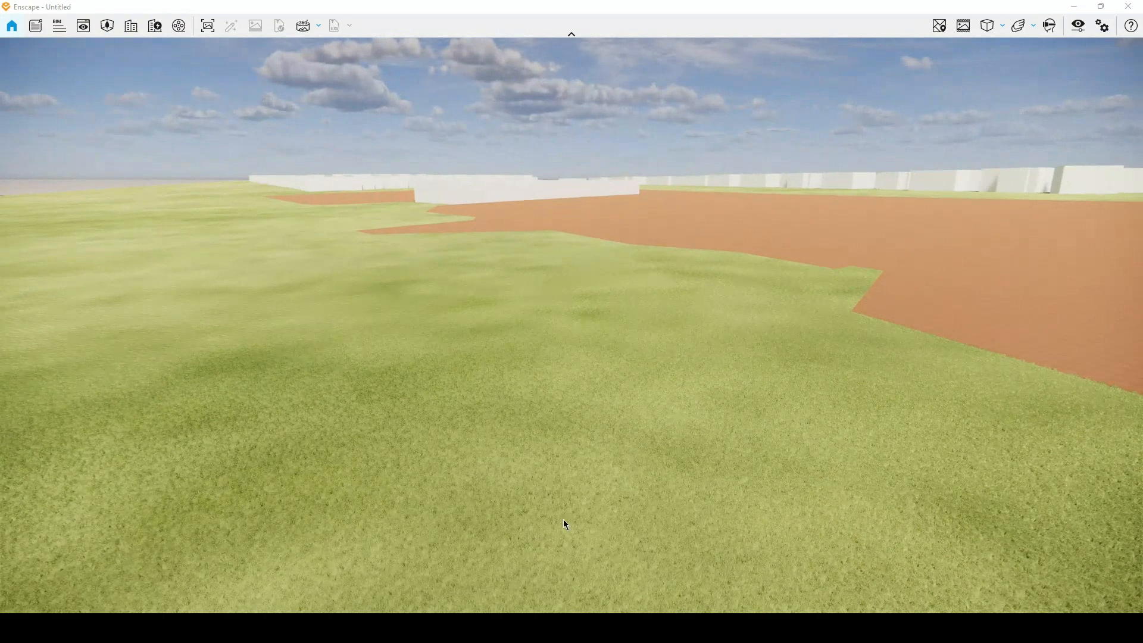
Switch back to Rhino, reopen the Enscape Material Editor and bring up the Enscape Material Library beside it.
mouse_move(598, 628)
left_click(499, 574)
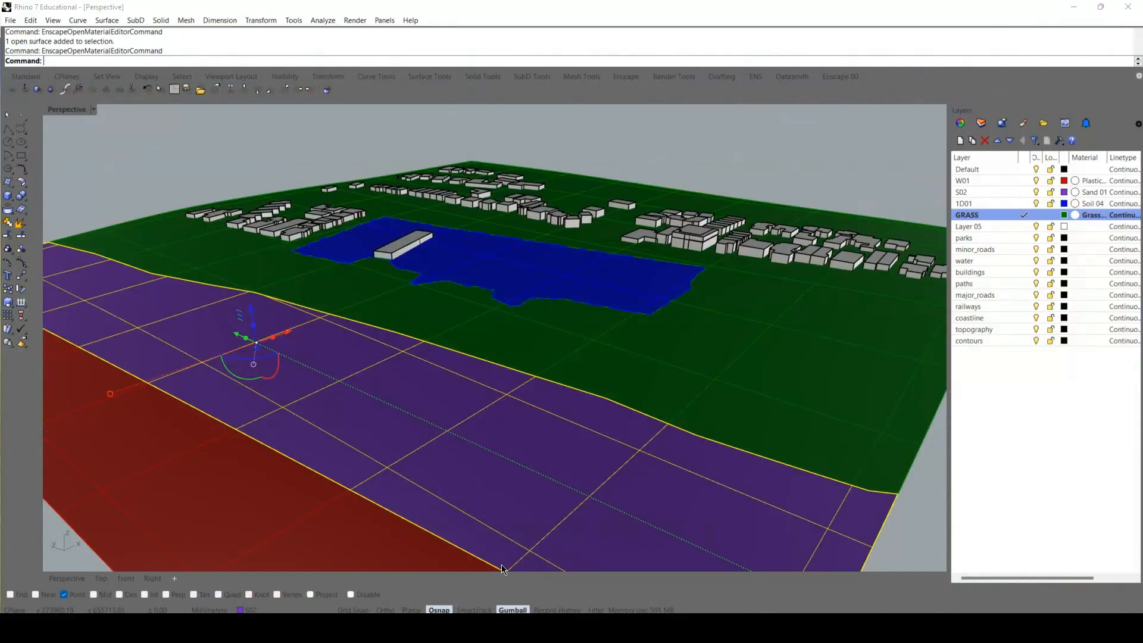
right_click(181, 231)
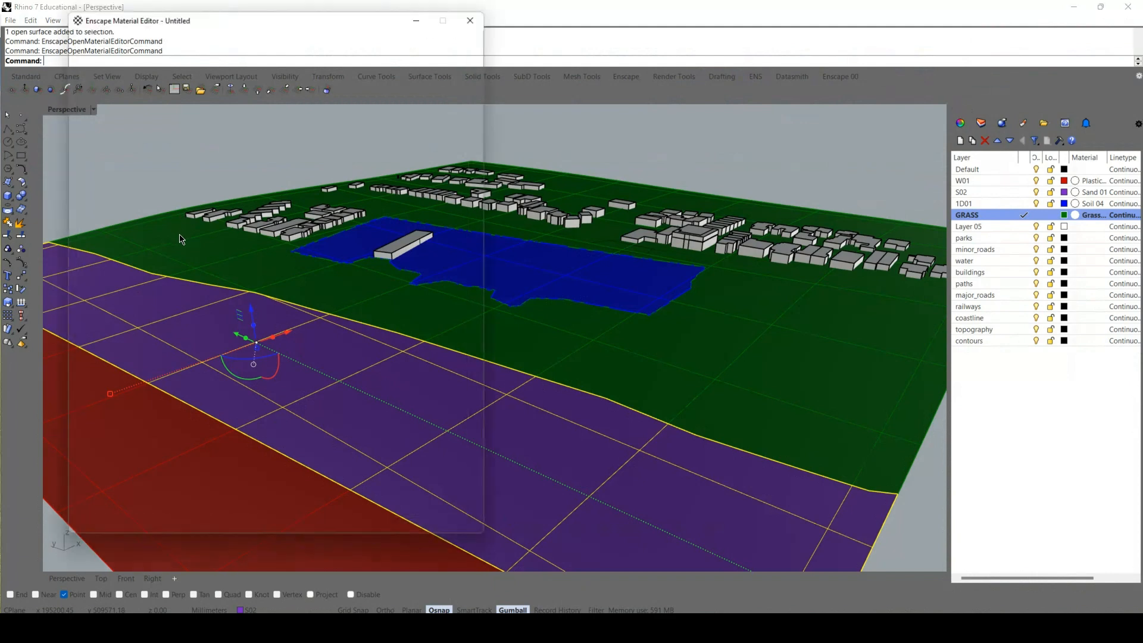
left_click(199, 63)
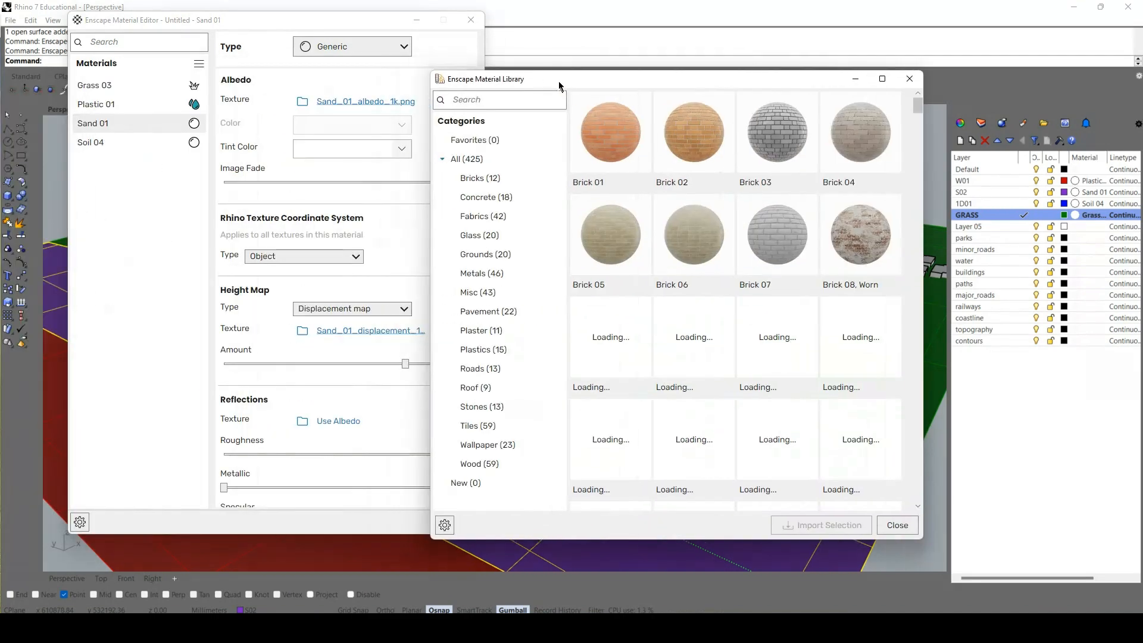
left_click_drag(559, 84, 604, 59)
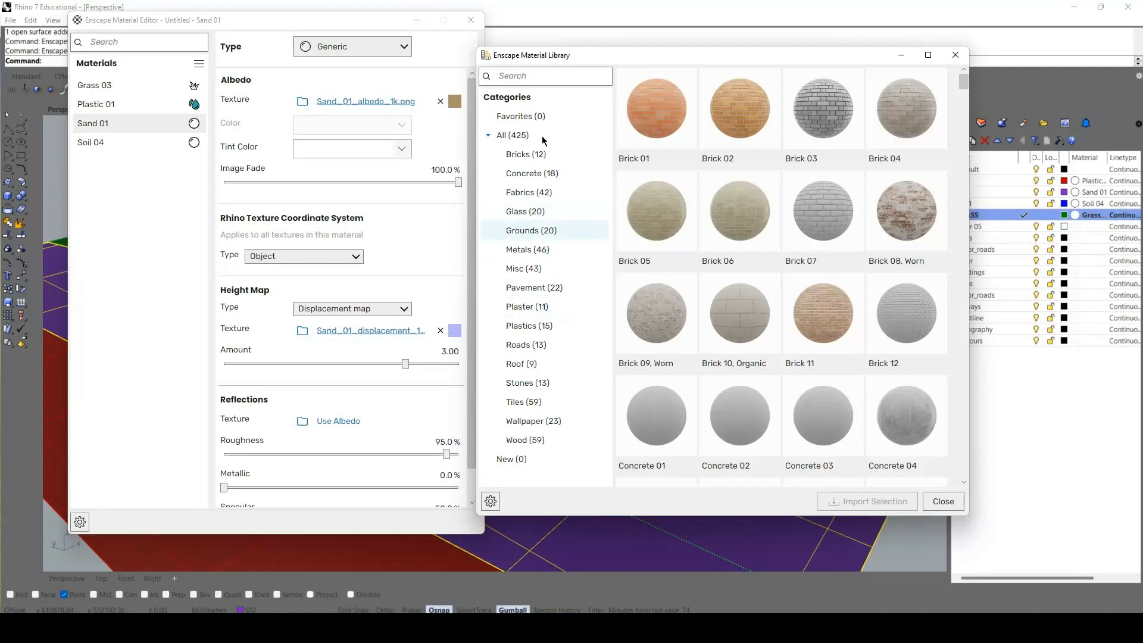
Import another copy of Sand 01 from the library's Grounds category and close the library.
left_click(527, 232)
scroll(751, 306, "down", 1)
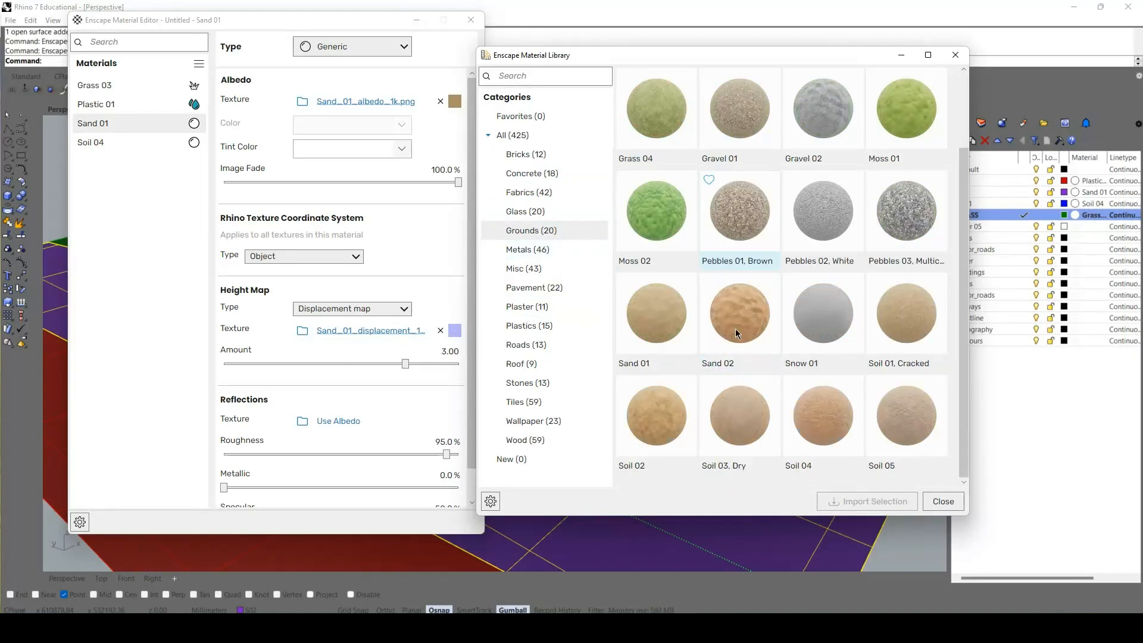
left_click(649, 317)
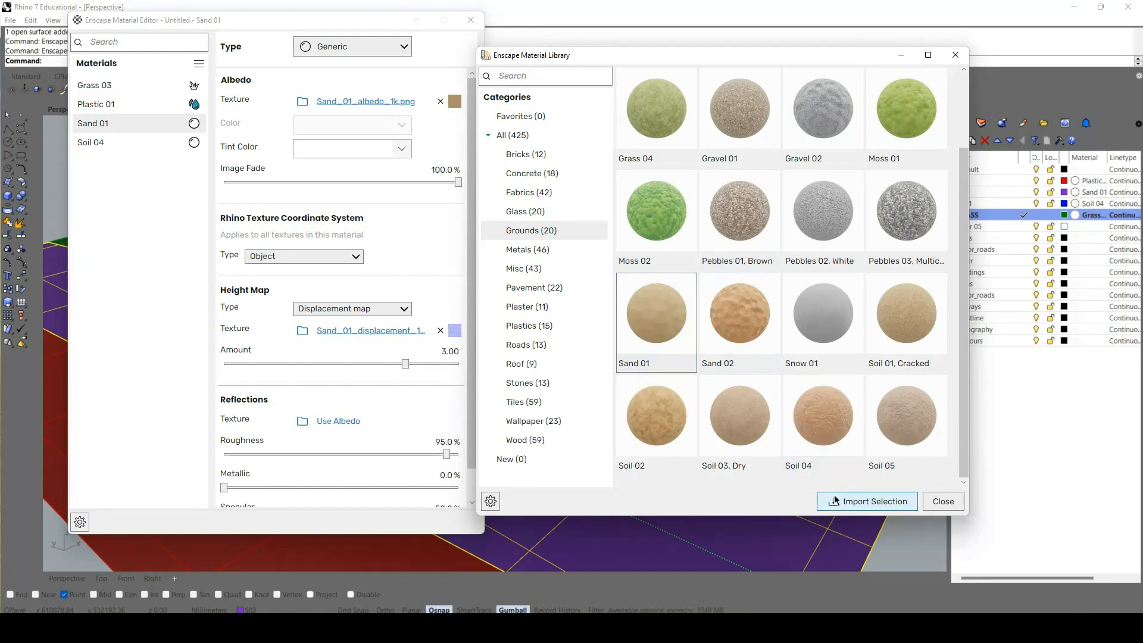
left_click(852, 501)
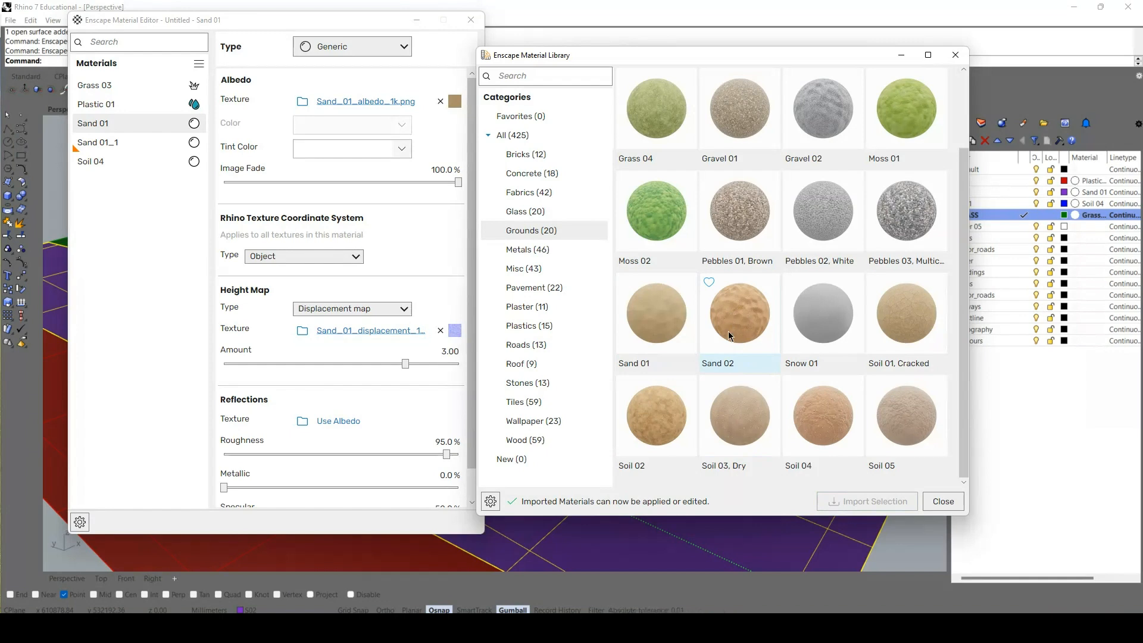
scroll(731, 321, "up", 1)
scroll(729, 336, "down", 1)
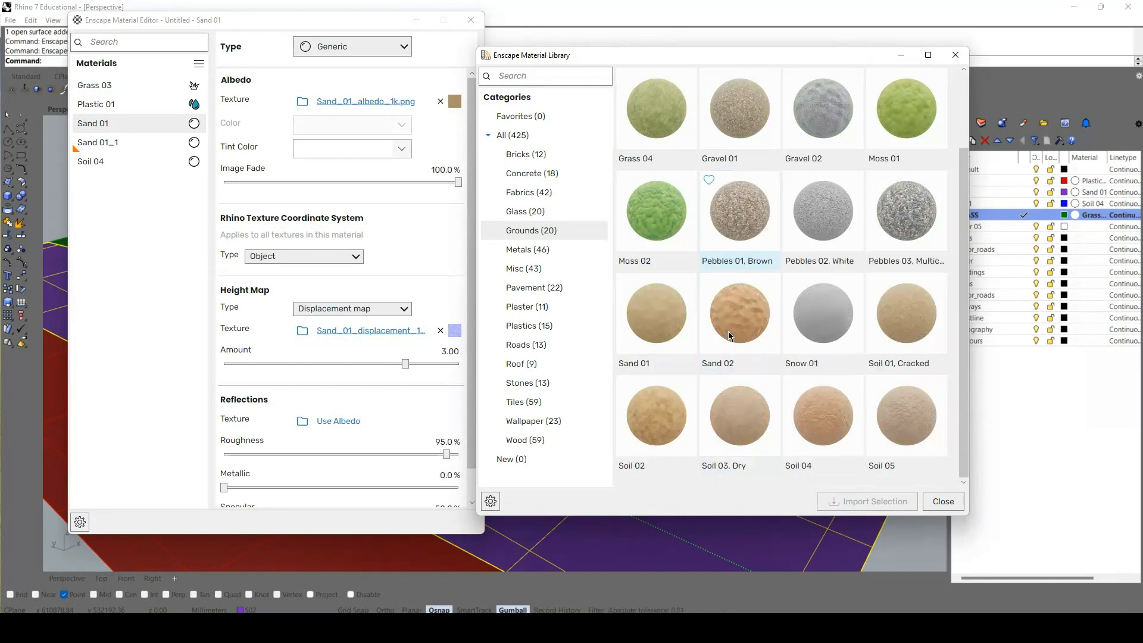
left_click(936, 502)
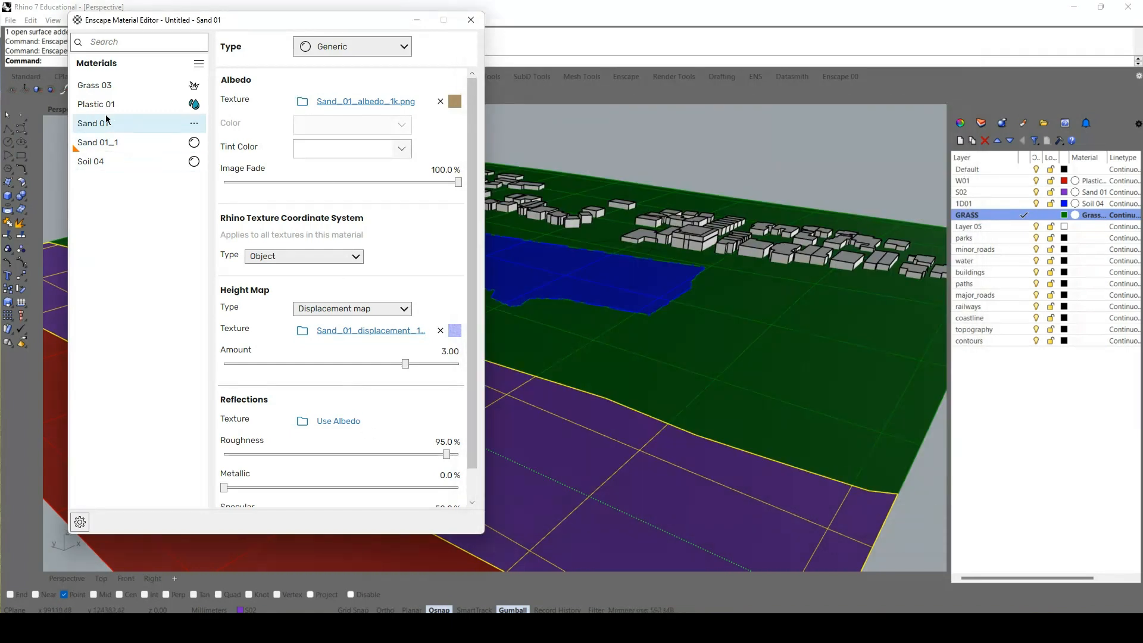
Set the Sand 01 albedo texture's explicit width and height to 0.100 and return to the material's main settings.
left_click(362, 100)
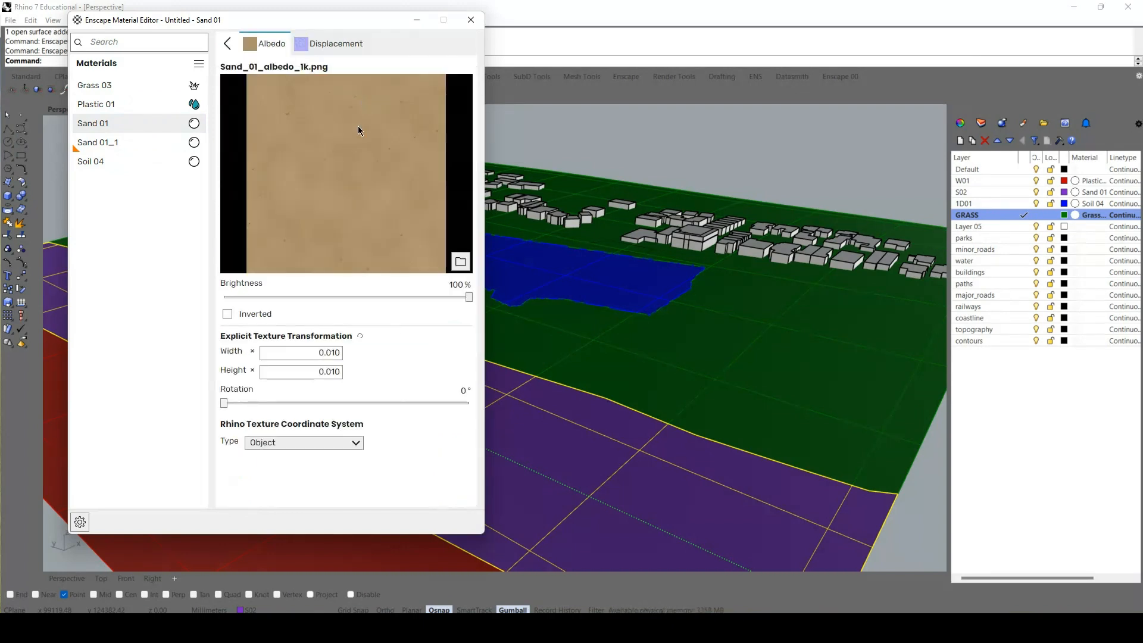
left_click(331, 352)
key("BackSpace")
left_click(331, 371)
left_click(316, 43)
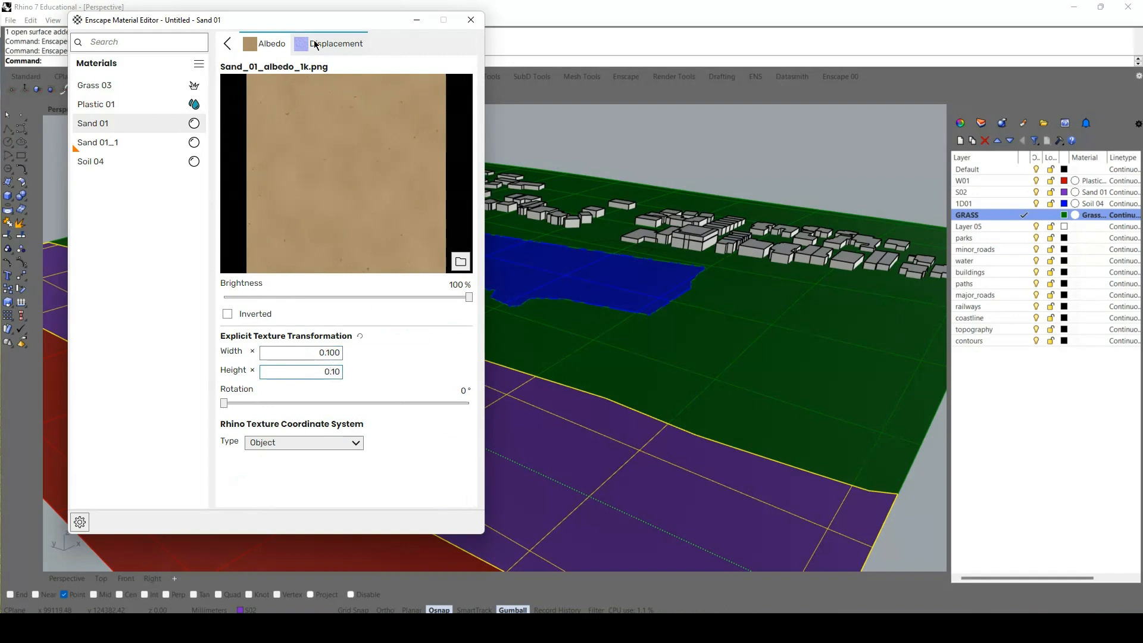
left_click(264, 45)
left_click(229, 44)
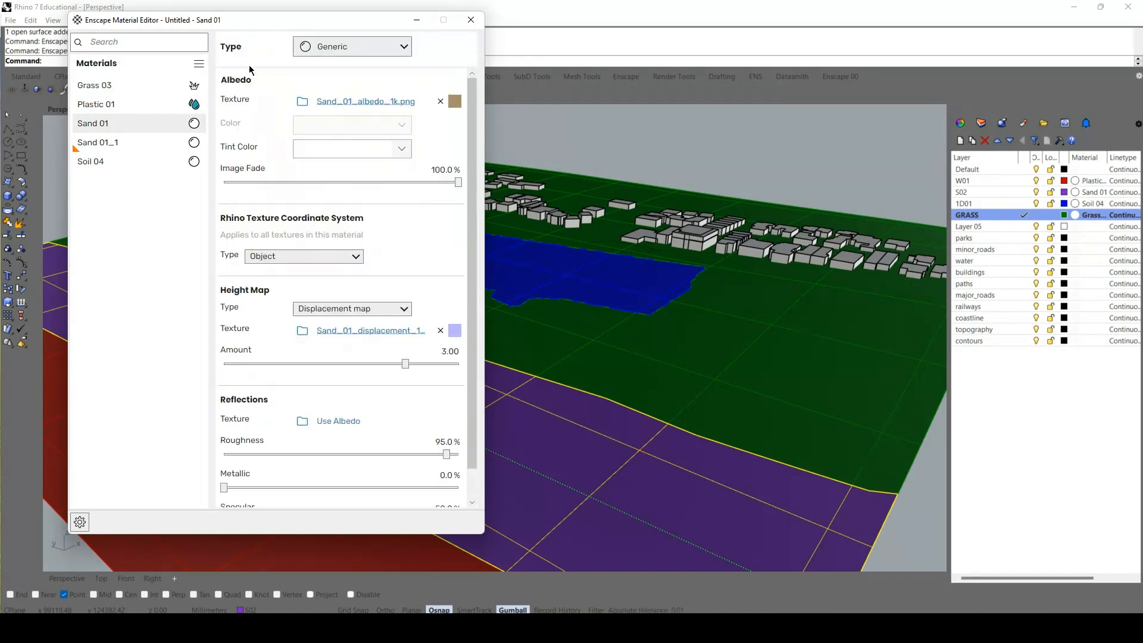
Set Sand 01's image fade to 56.3% and change its material type to Foliage, keeping Object texture coordinates.
left_click_drag(393, 189, 356, 187)
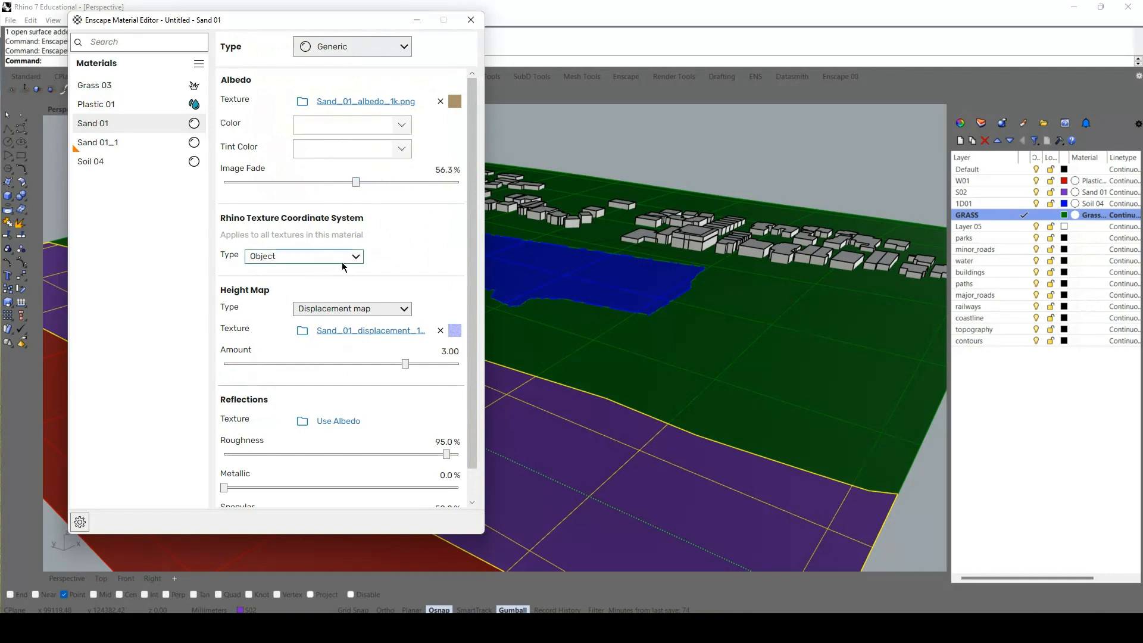
left_click(333, 259)
left_click(334, 258)
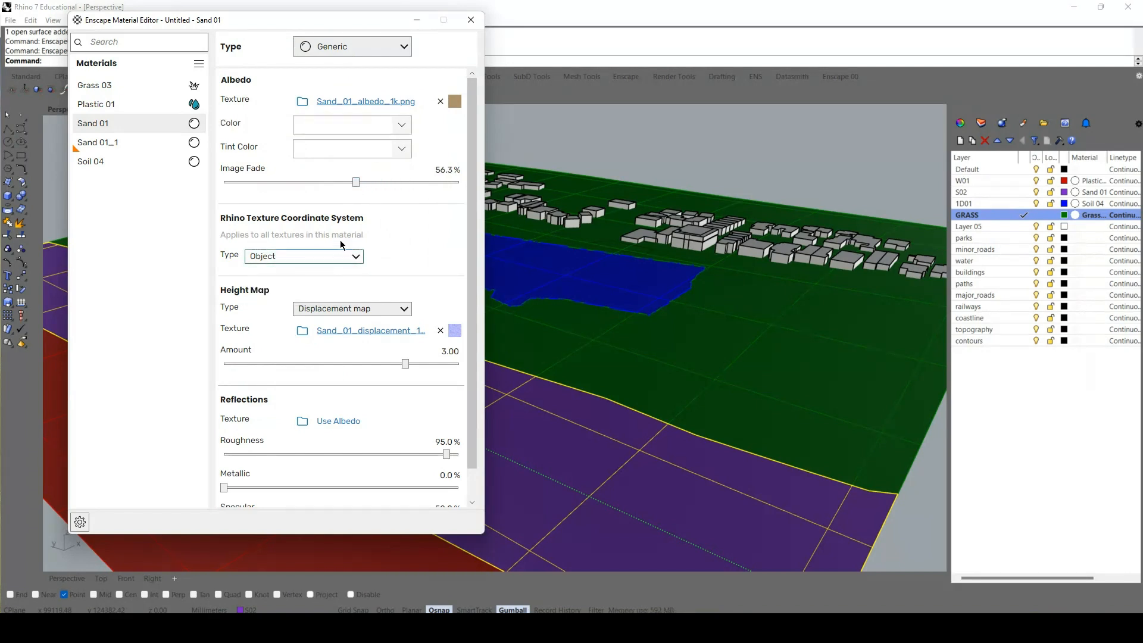
left_click(356, 47)
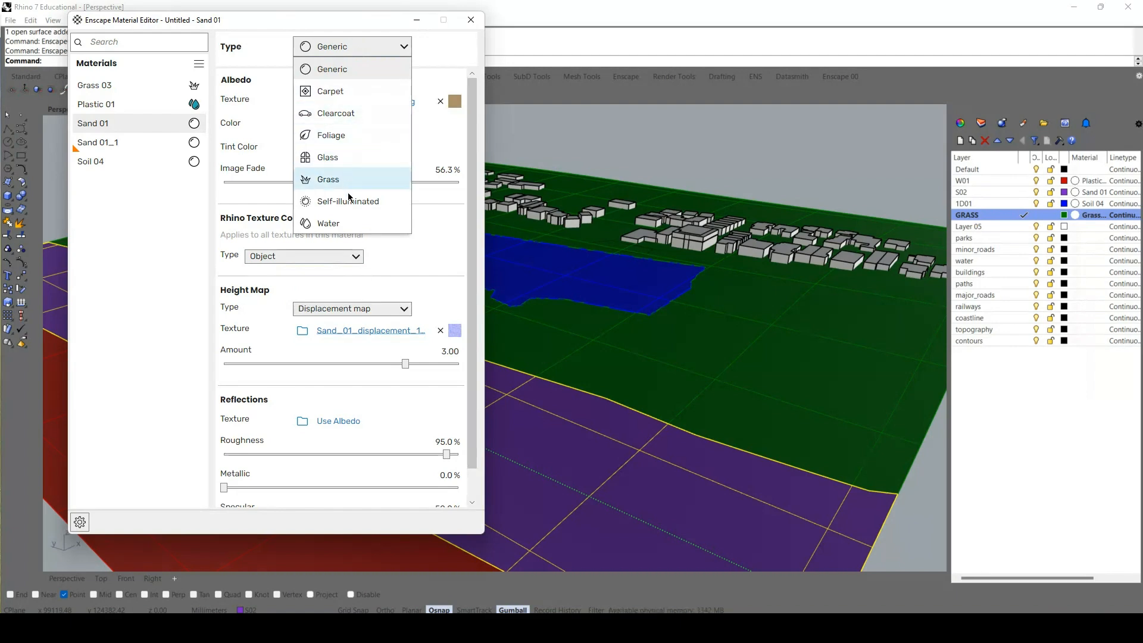
left_click(343, 138)
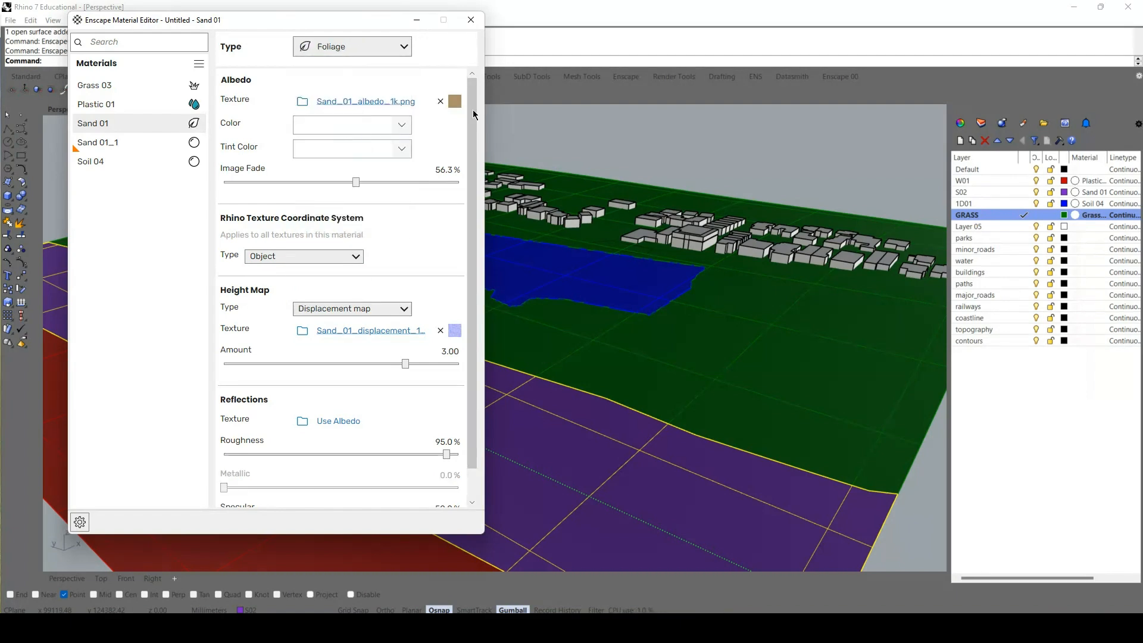
left_click(477, 27)
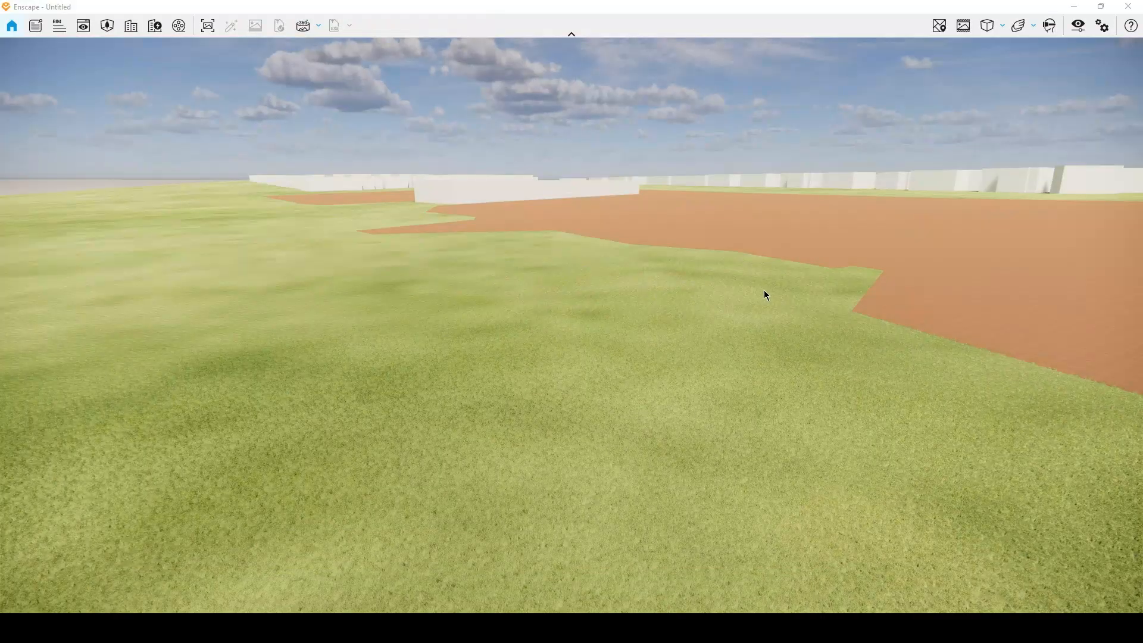
Examine the rescaled sand texture along the beach in the Enscape render.
left_click_drag(764, 292, 1, 319)
key("w")
left_click_drag(779, 287, 1142, 364)
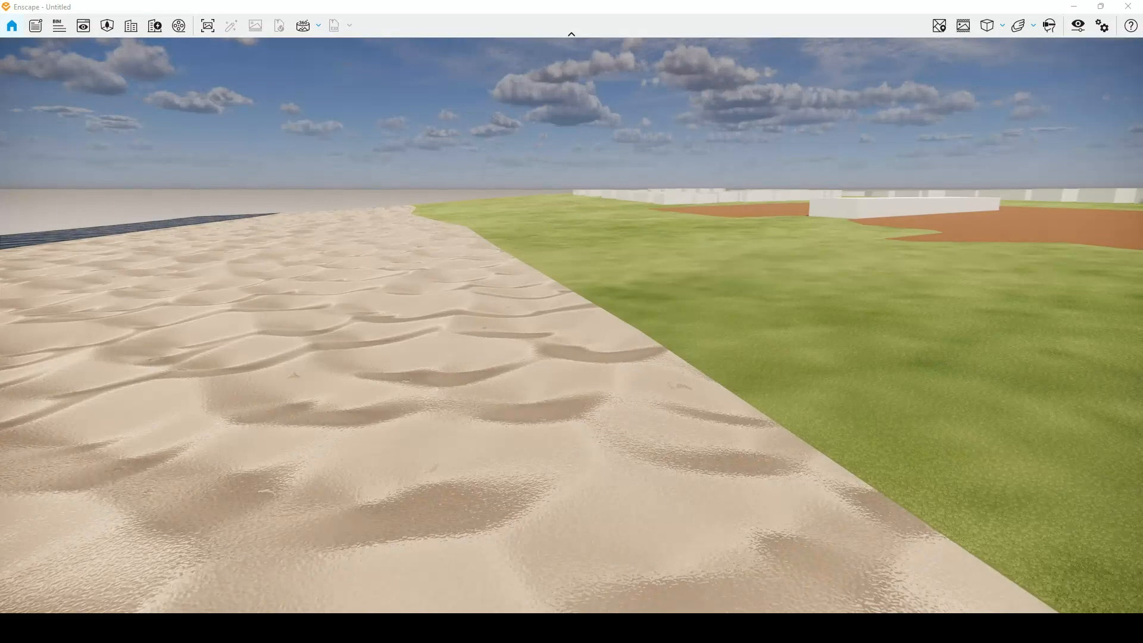
Return to the Material Editor in Rhino and check the displacement texture of the imported Sand 01_1 material.
mouse_move(599, 628)
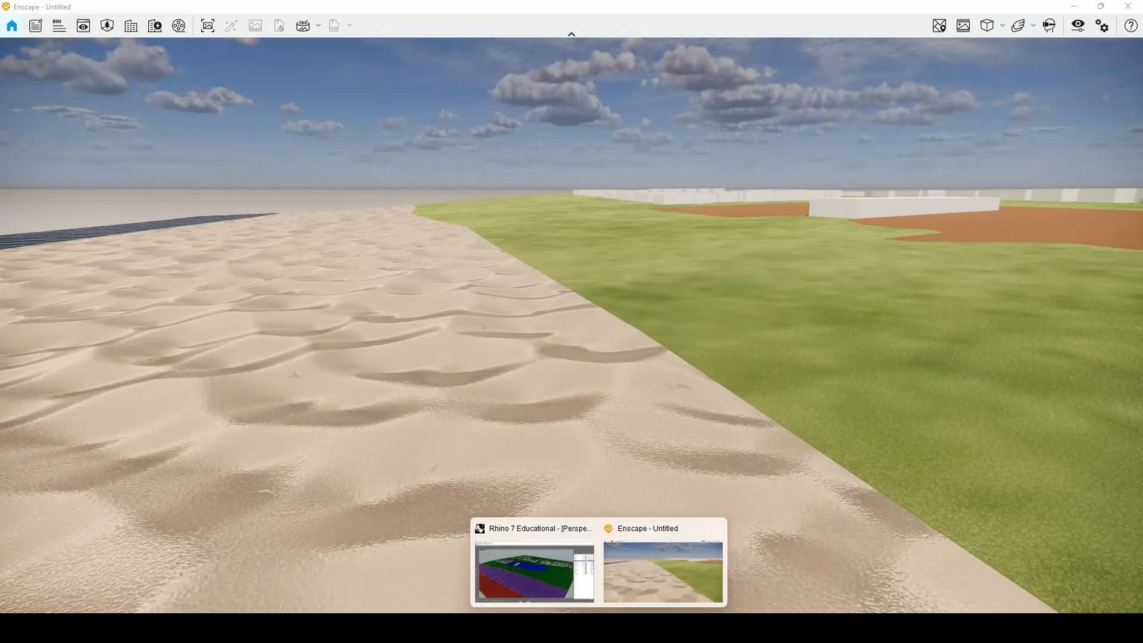
left_click(565, 580)
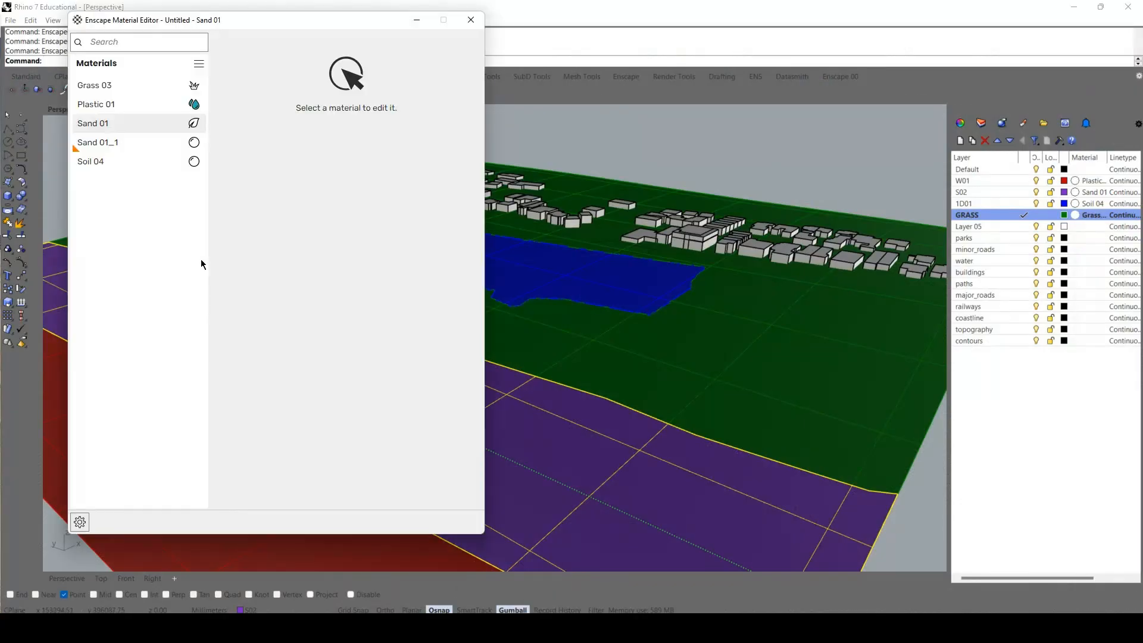
left_click(140, 143)
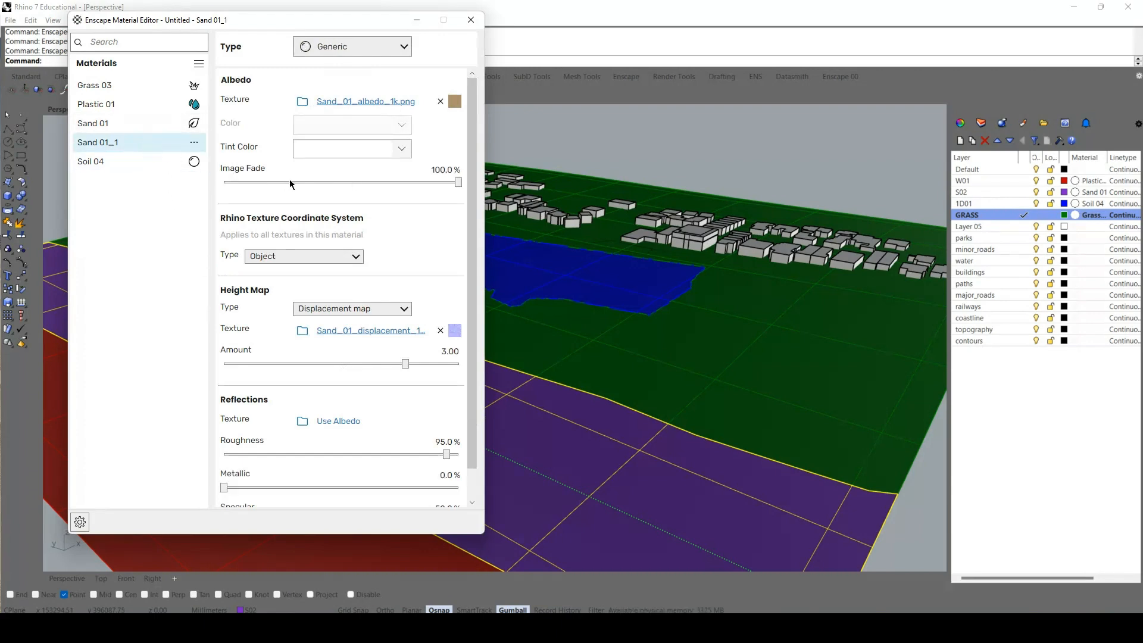
left_click(342, 332)
Check the Sand 01 displacement texture's values and enter 0.100 as the albedo texture's explicit width.
left_click(186, 124)
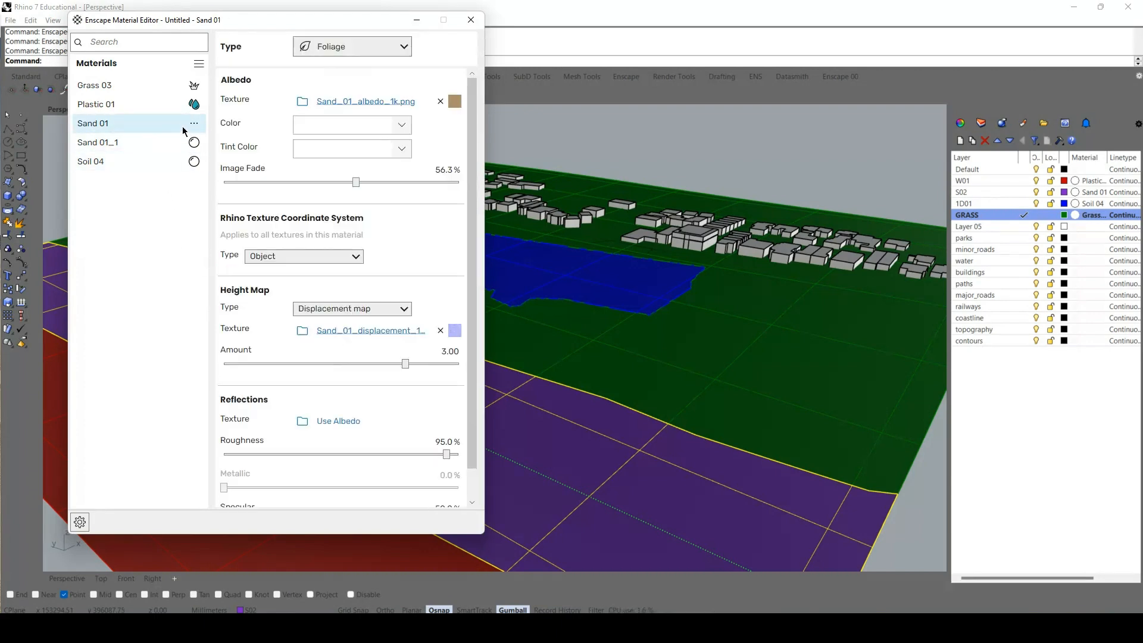
left_click(358, 332)
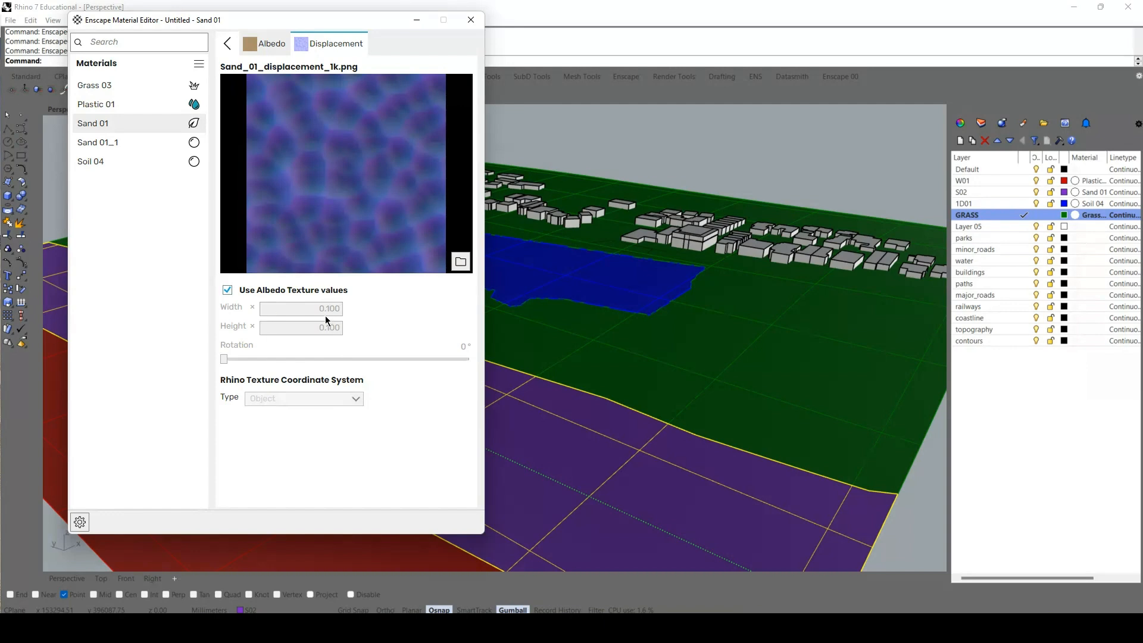
left_click(260, 43)
left_click(318, 353)
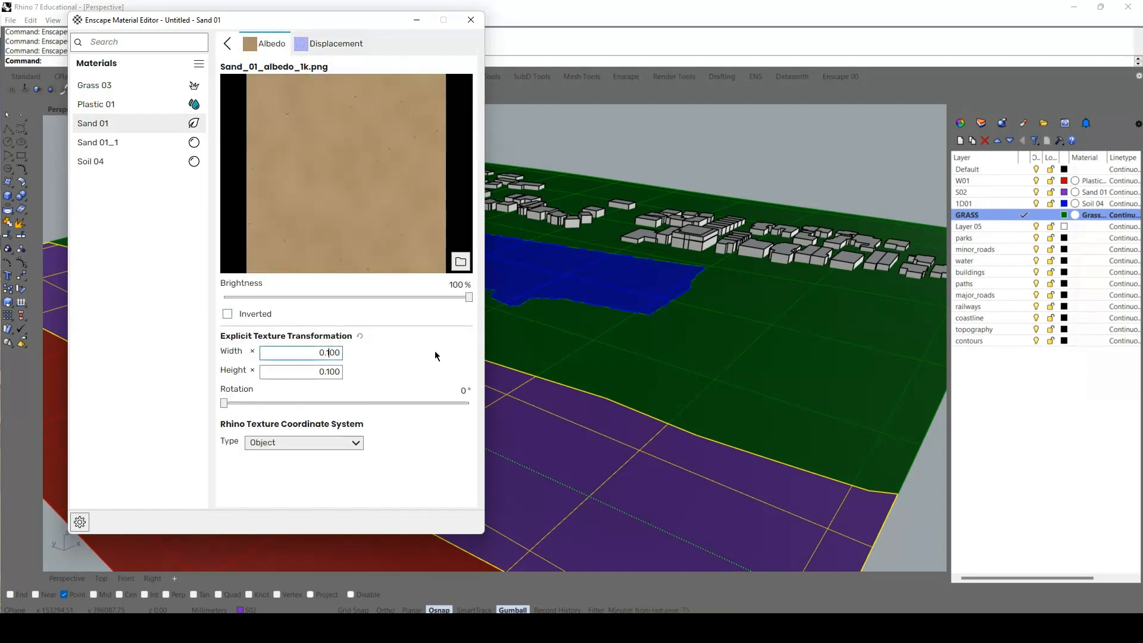
type("0")
key("Return")
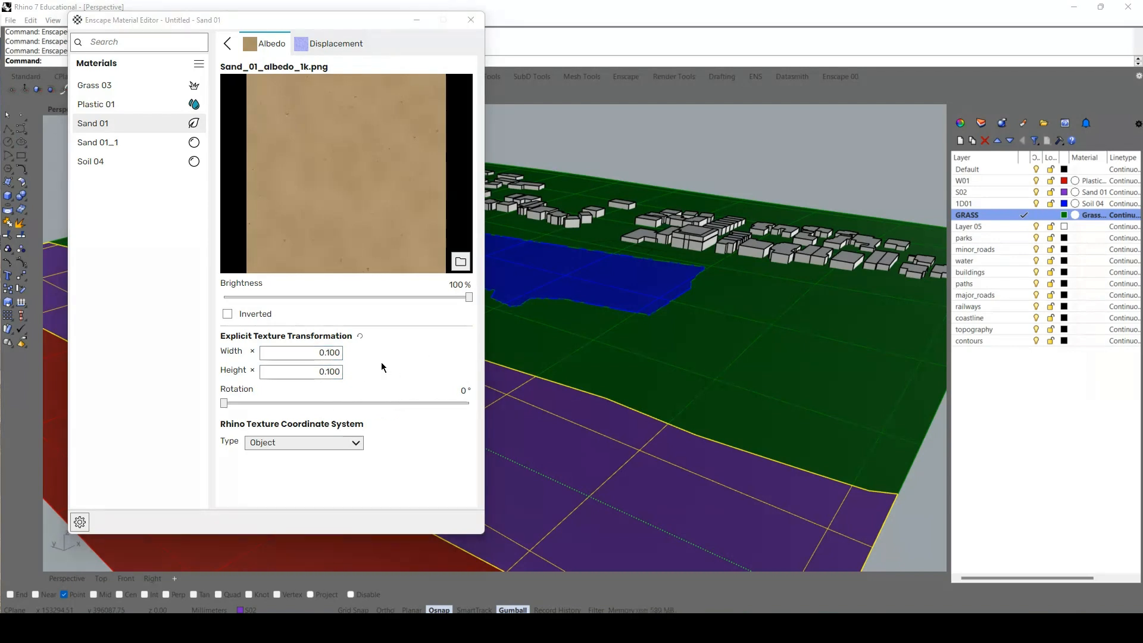
Set the Sand 01 albedo texture's explicit width and height to 0.010 and close the Material Editor.
left_click(327, 352)
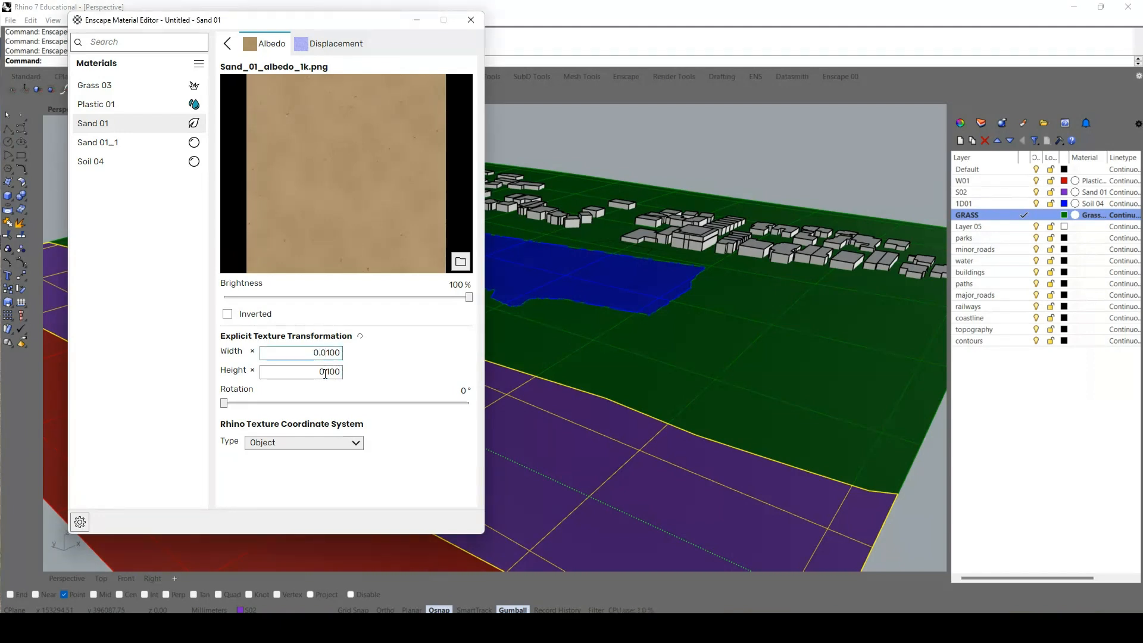
left_click(322, 371)
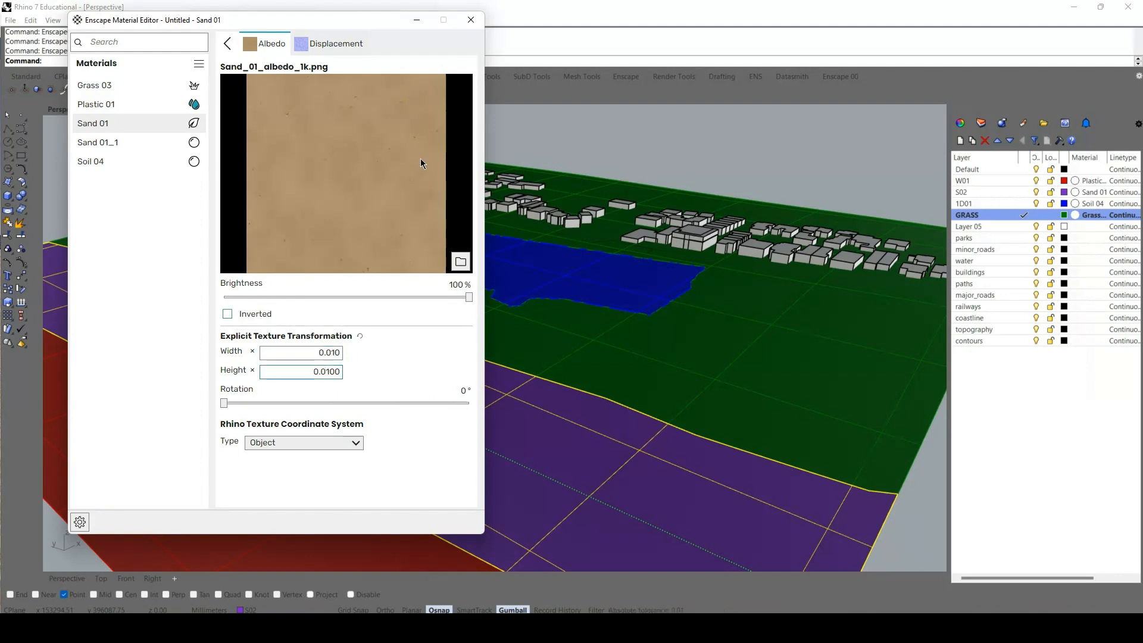
left_click(470, 20)
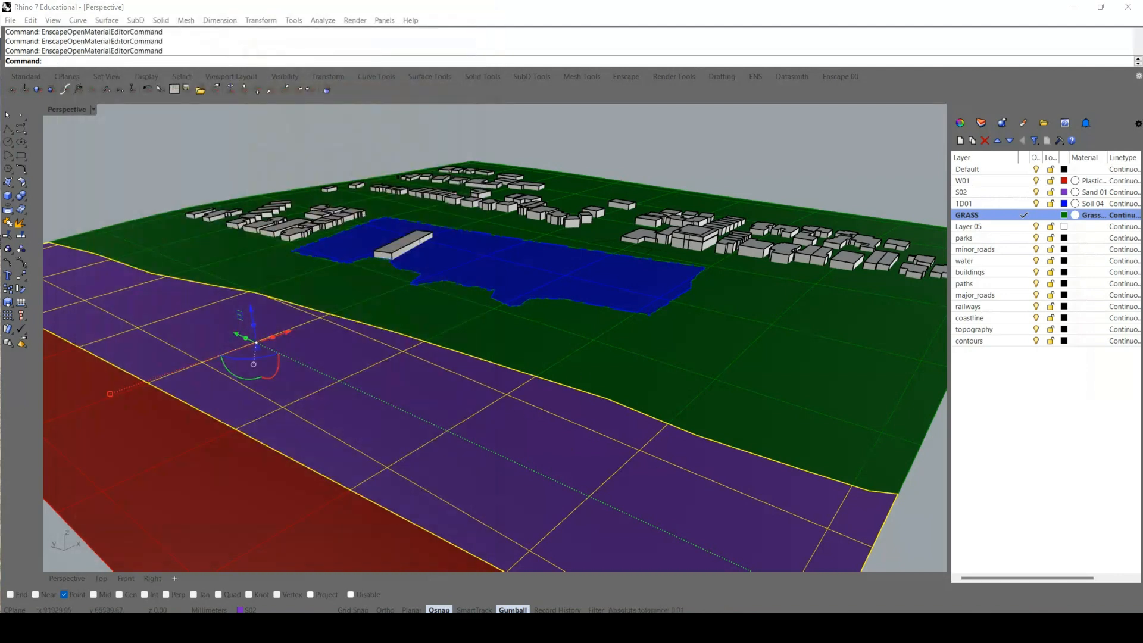
Switch to the Enscape render and examine the rescaled sand texture from several angles along the beach and grass edge.
mouse_move(598, 628)
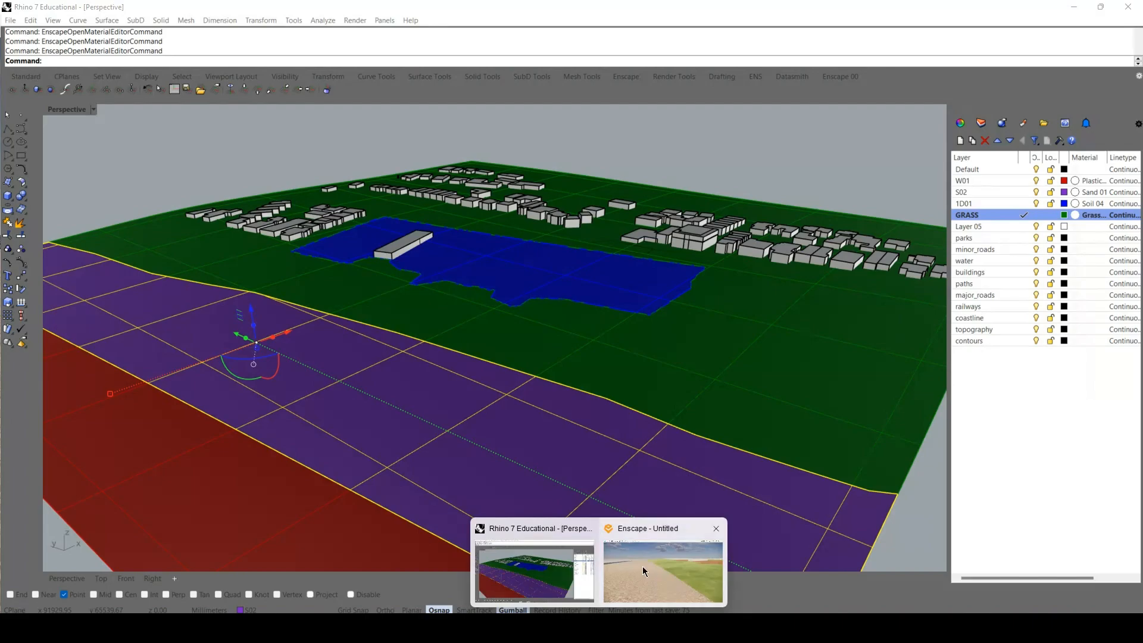
left_click(642, 565)
right_click_drag(665, 361, 1, 474)
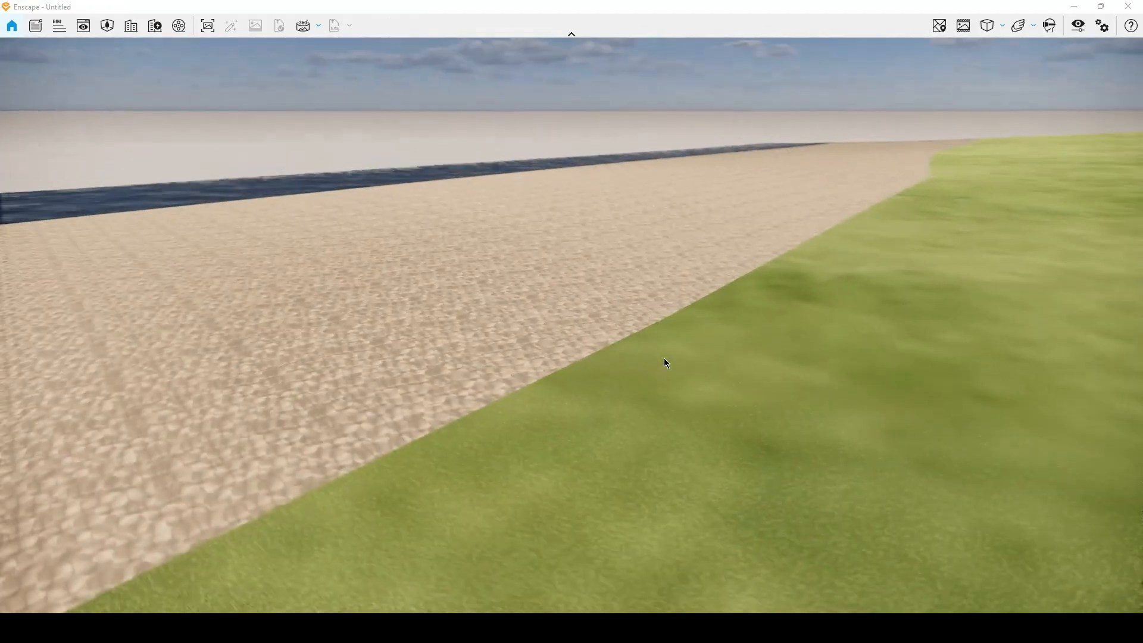
right_click_drag(513, 283, 48, 173)
right_click_drag(267, 215, 1141, 496)
left_click_drag(1141, 496, 479, 338)
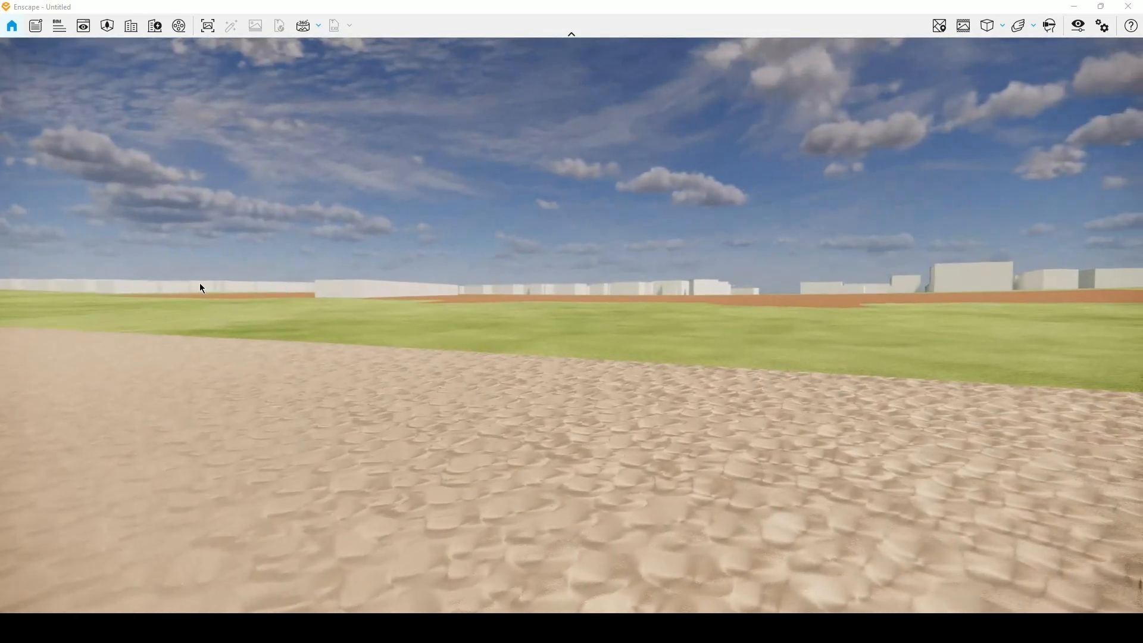